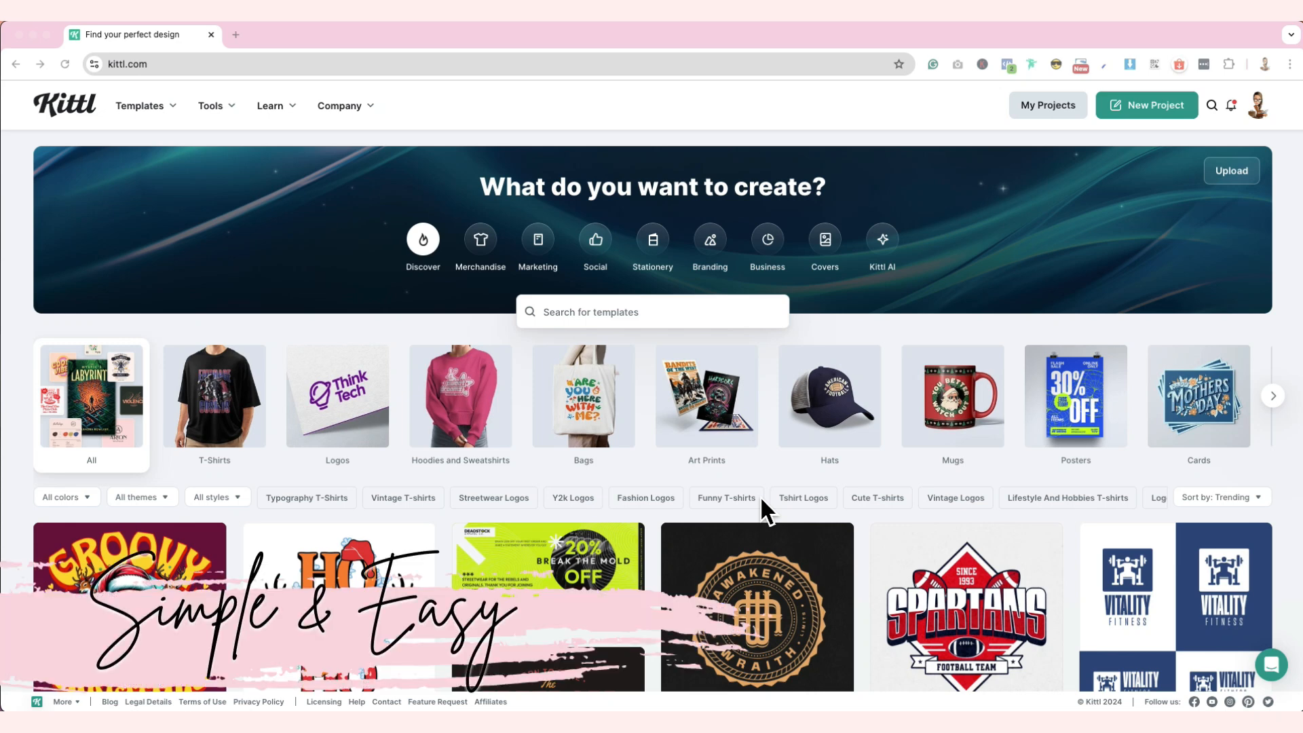
Create a new project with the Standard 1200 × 1200 px artboard.
click(1156, 107)
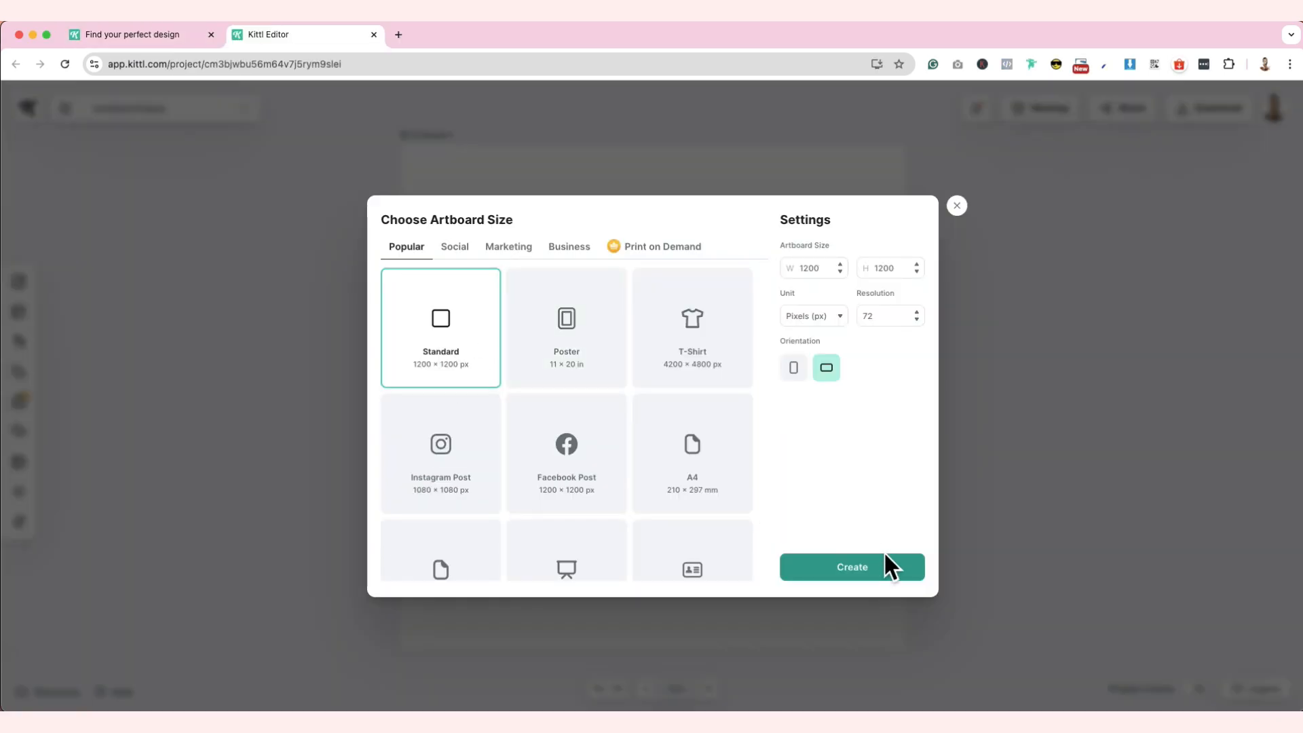
click(862, 568)
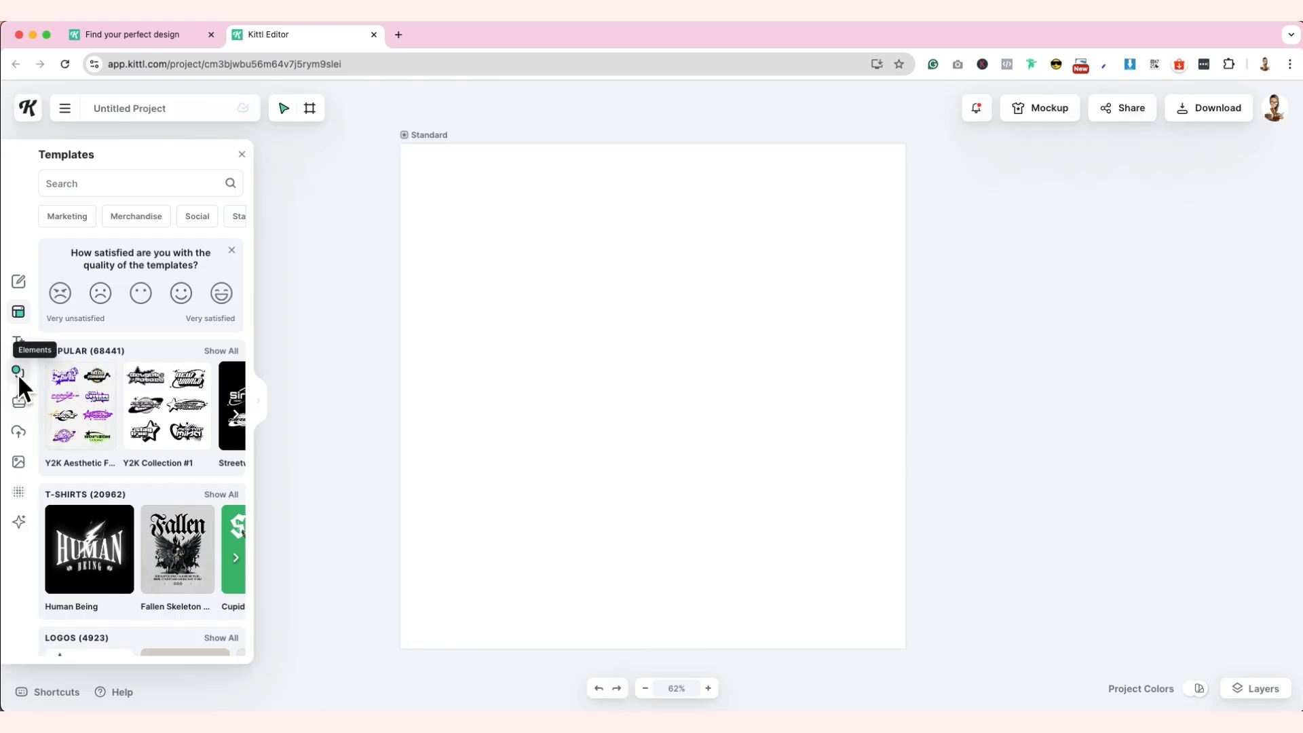
Add the slab-style letter masks S, I and U to the artboard from the Letter Masks shape collection.
mouse_move(18, 374)
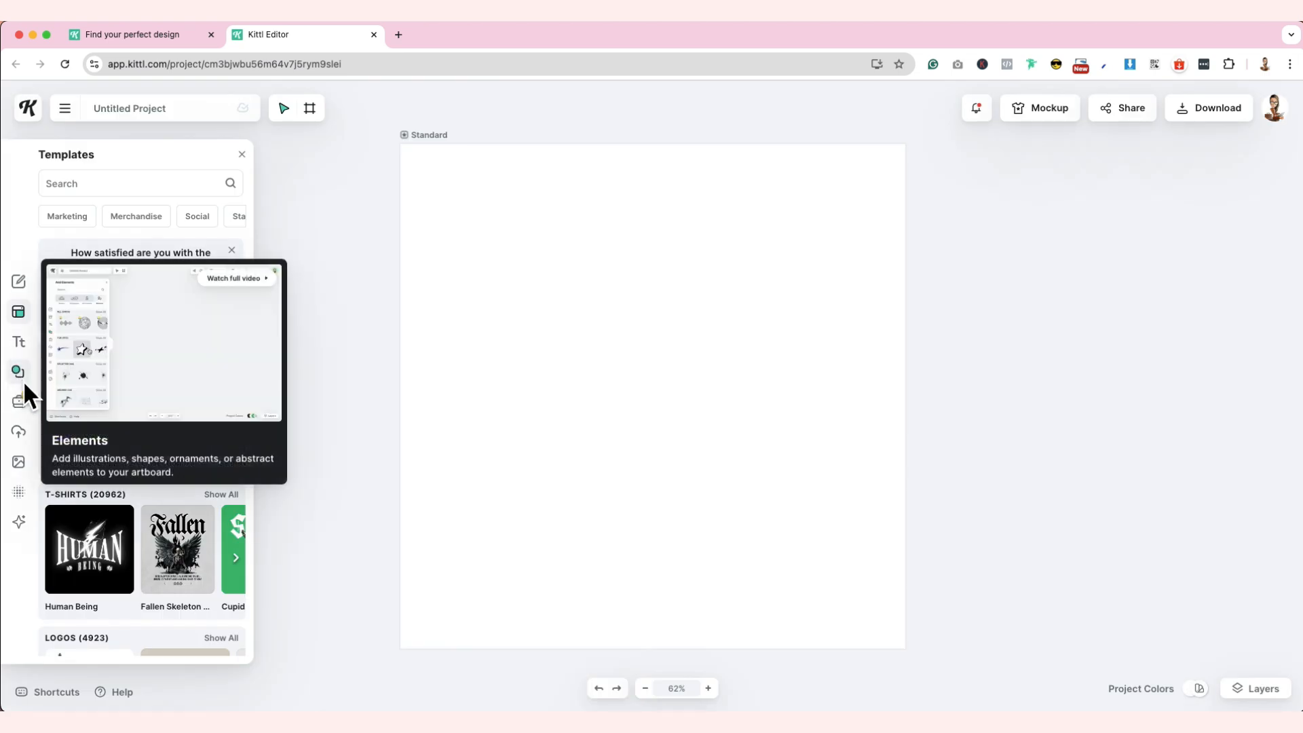
click(19, 373)
scroll(159, 414, down, 5)
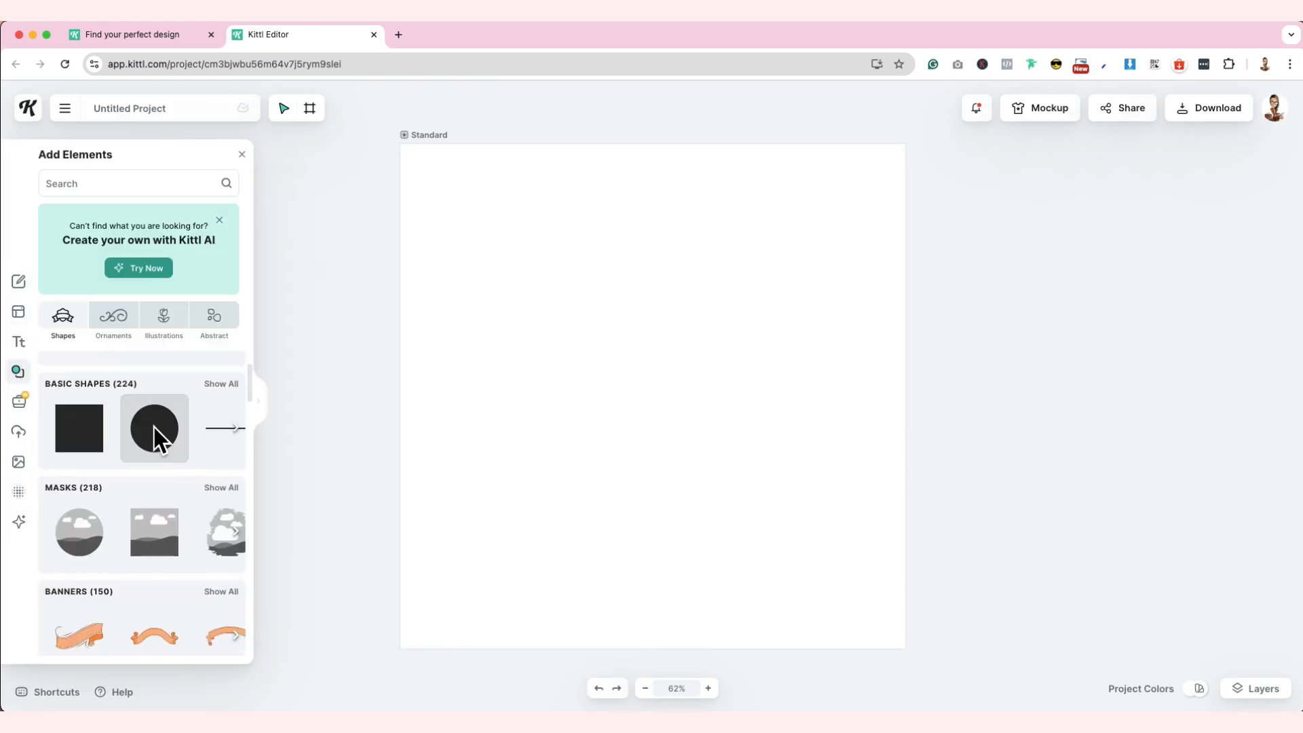
scroll(156, 422, down, 5)
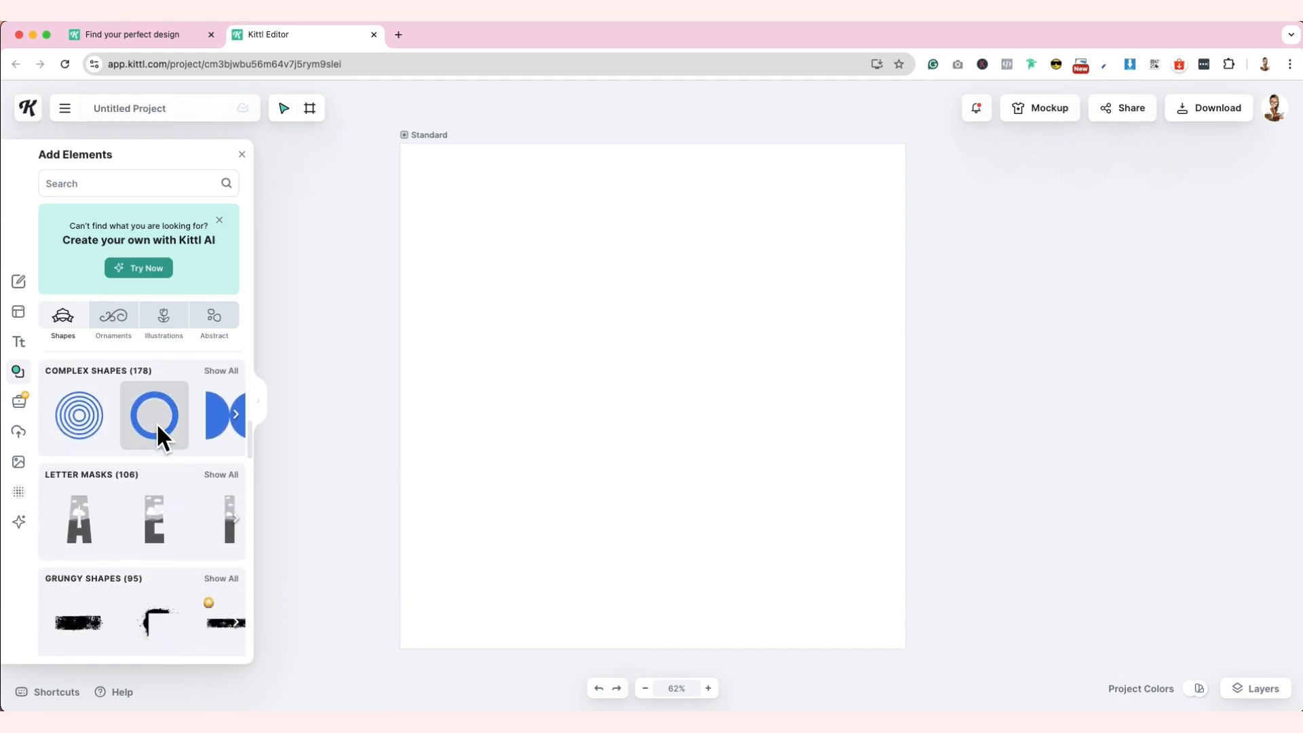
click(233, 479)
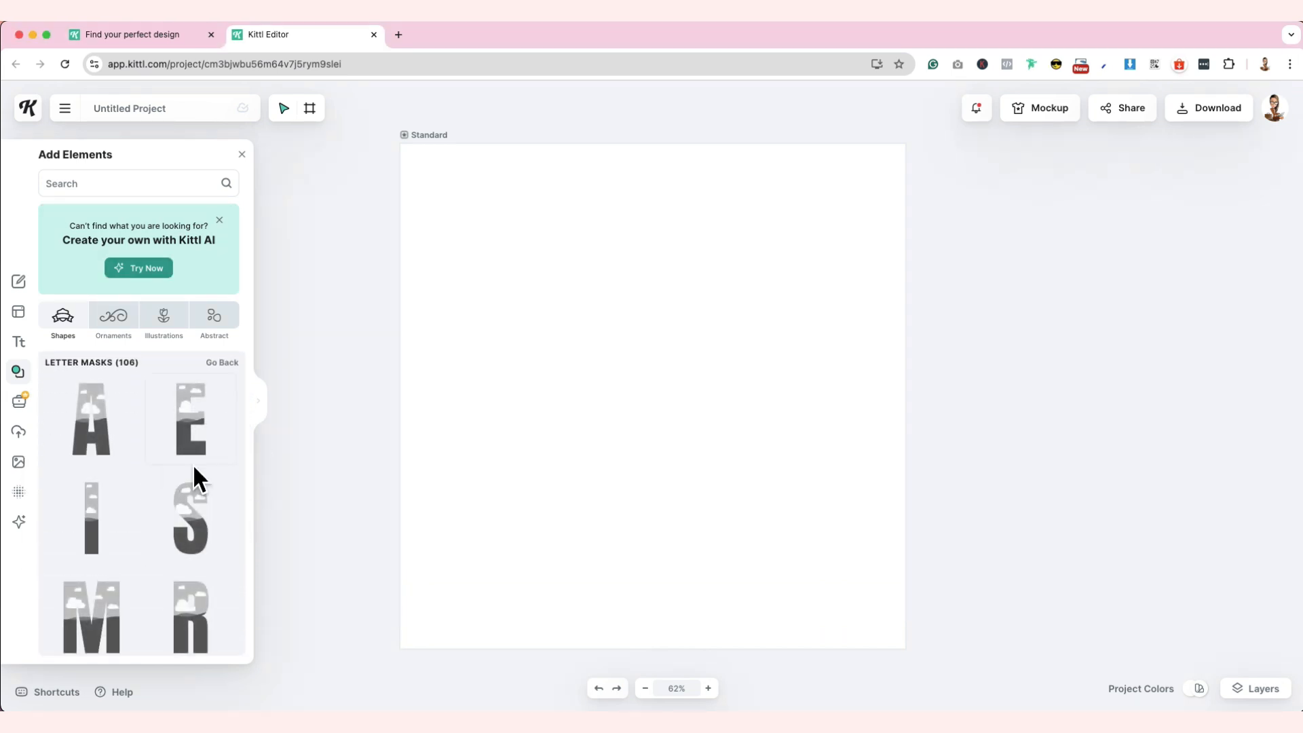
scroll(202, 543, down, 5)
scroll(202, 542, down, 5)
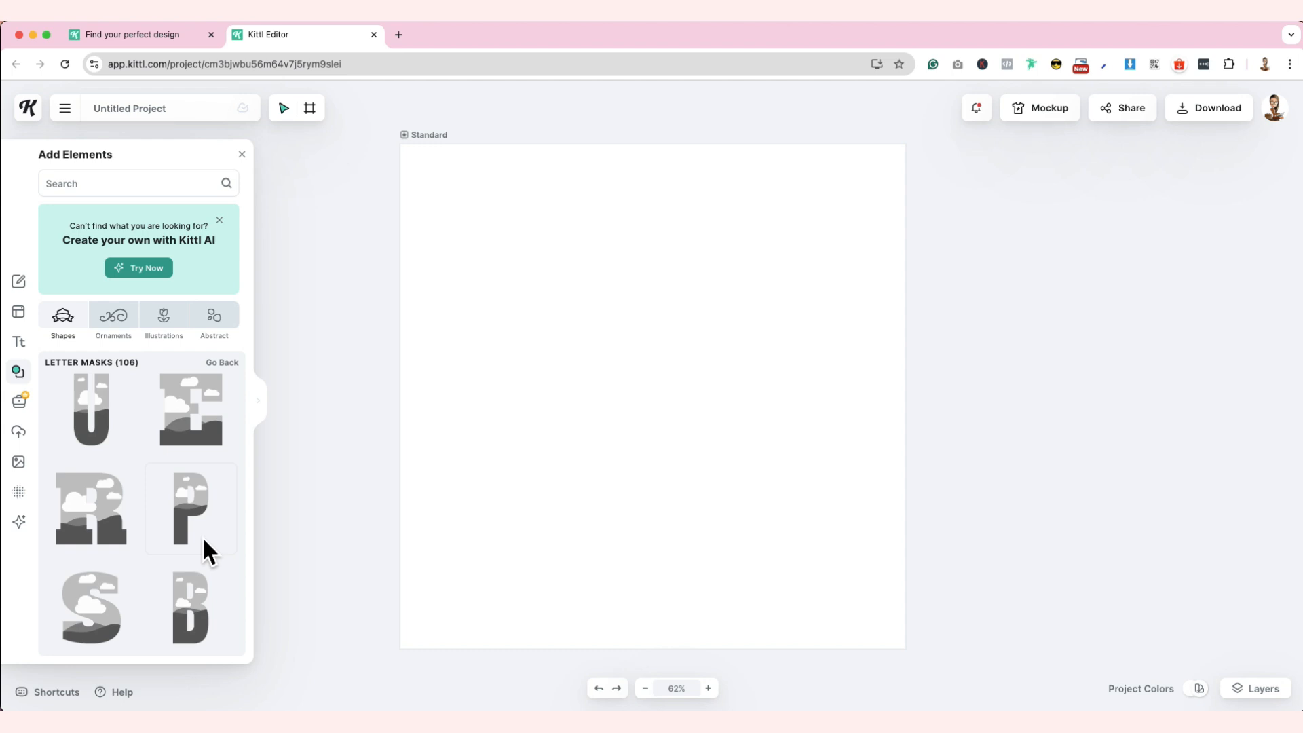
click(97, 597)
drag(657, 404, 519, 399)
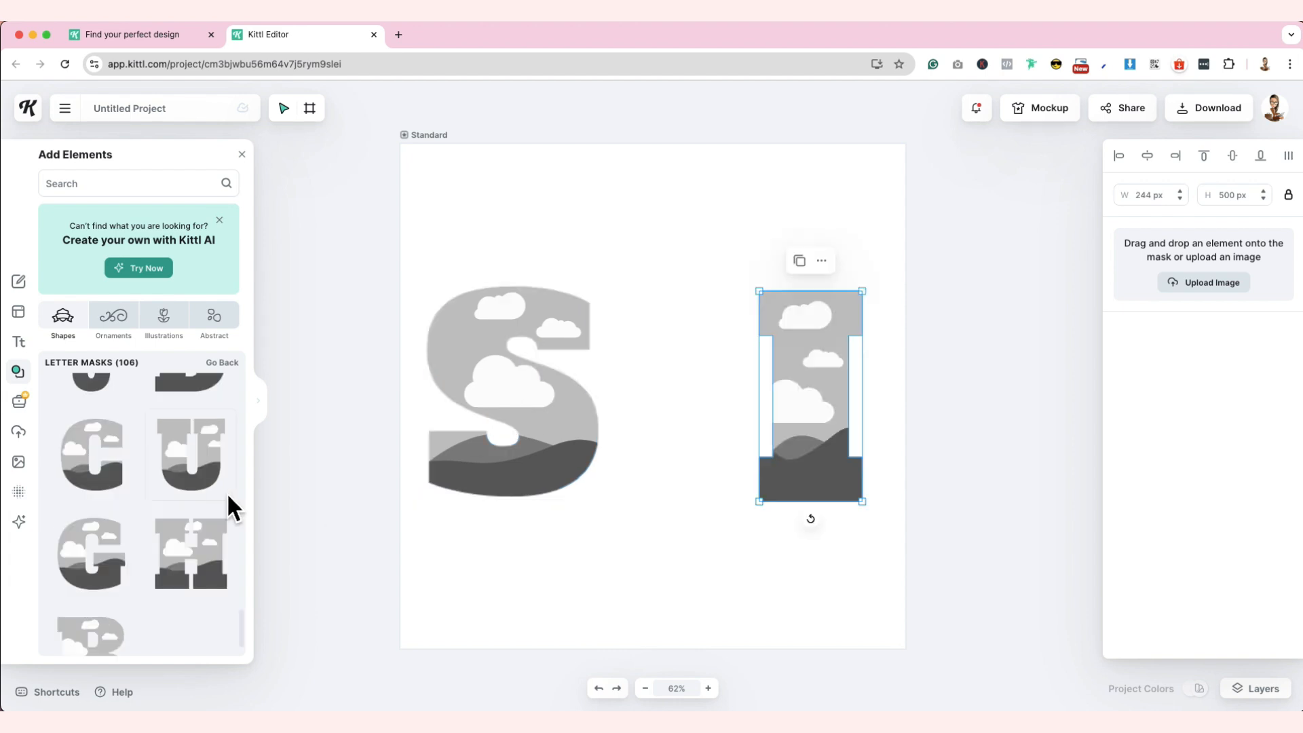
click(202, 471)
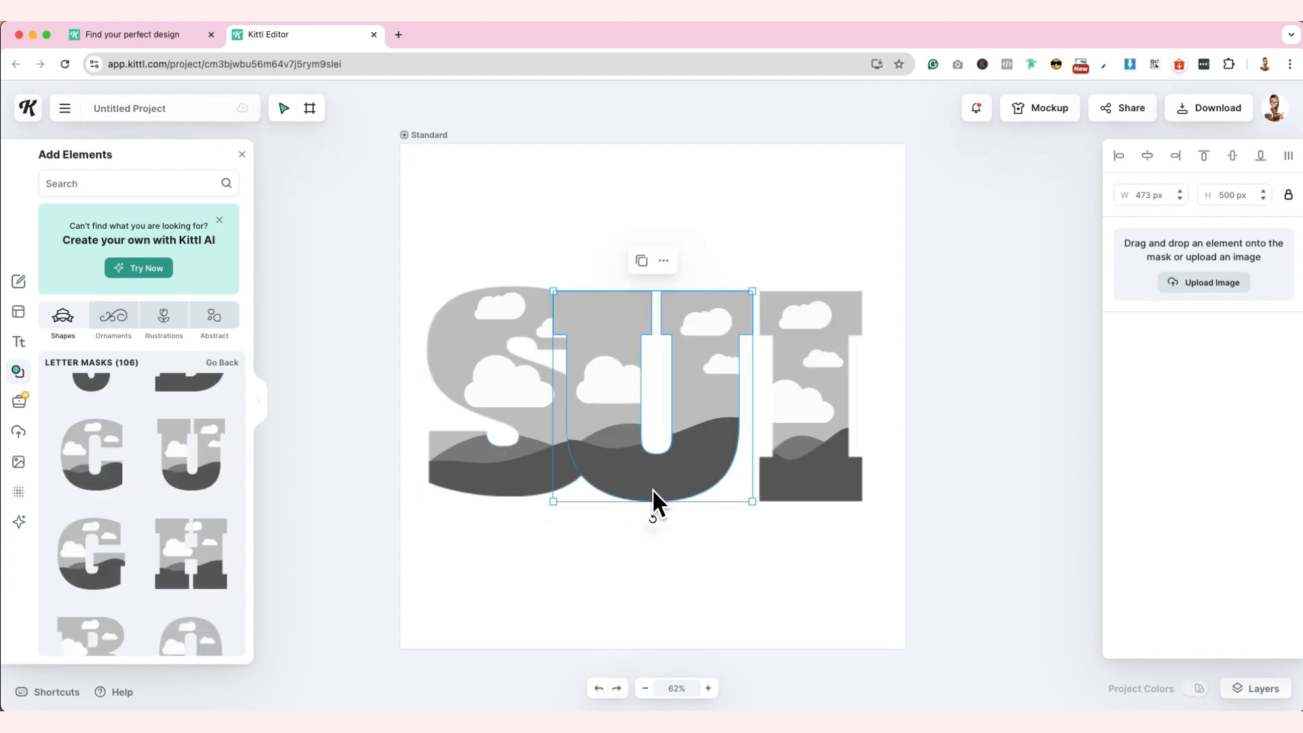
Arrange the three letter masks in a row across the artboard so they spell SUI without overlapping.
scroll(181, 534, down, 5)
scroll(183, 536, down, 3)
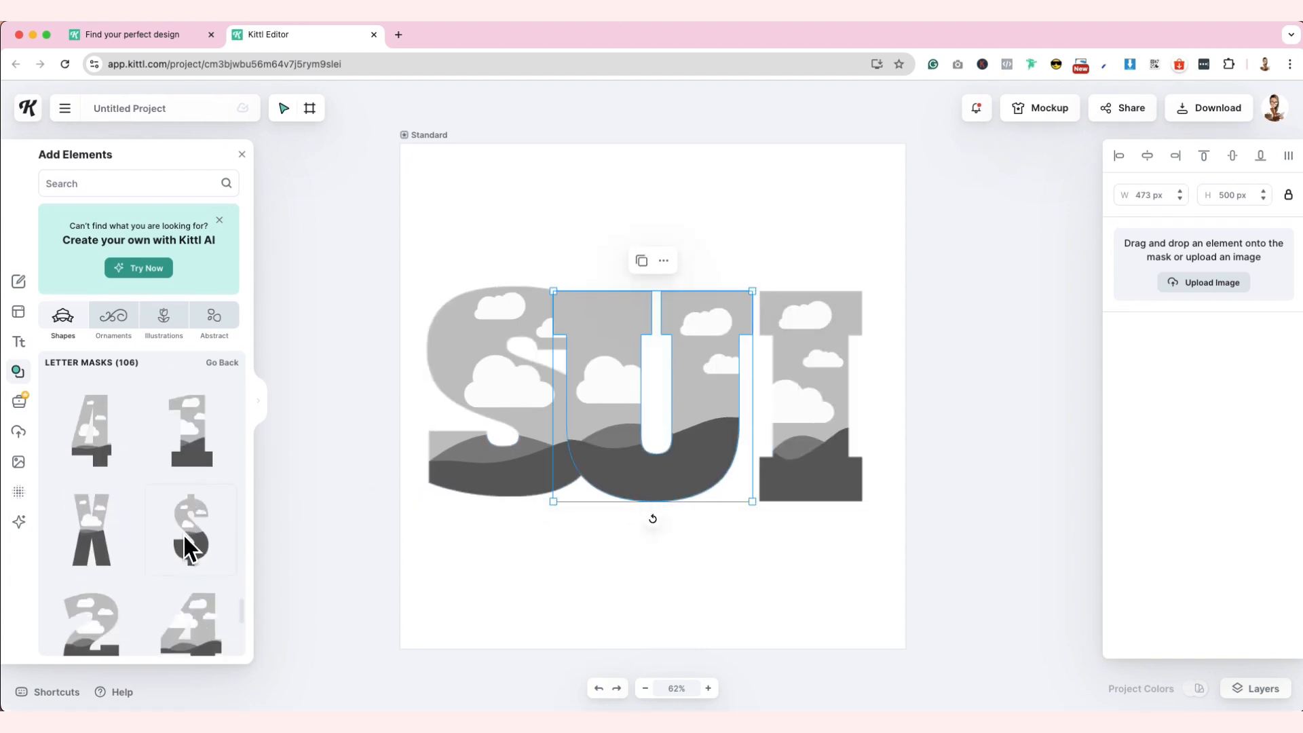
click(500, 436)
drag(808, 407, 828, 408)
click(631, 403)
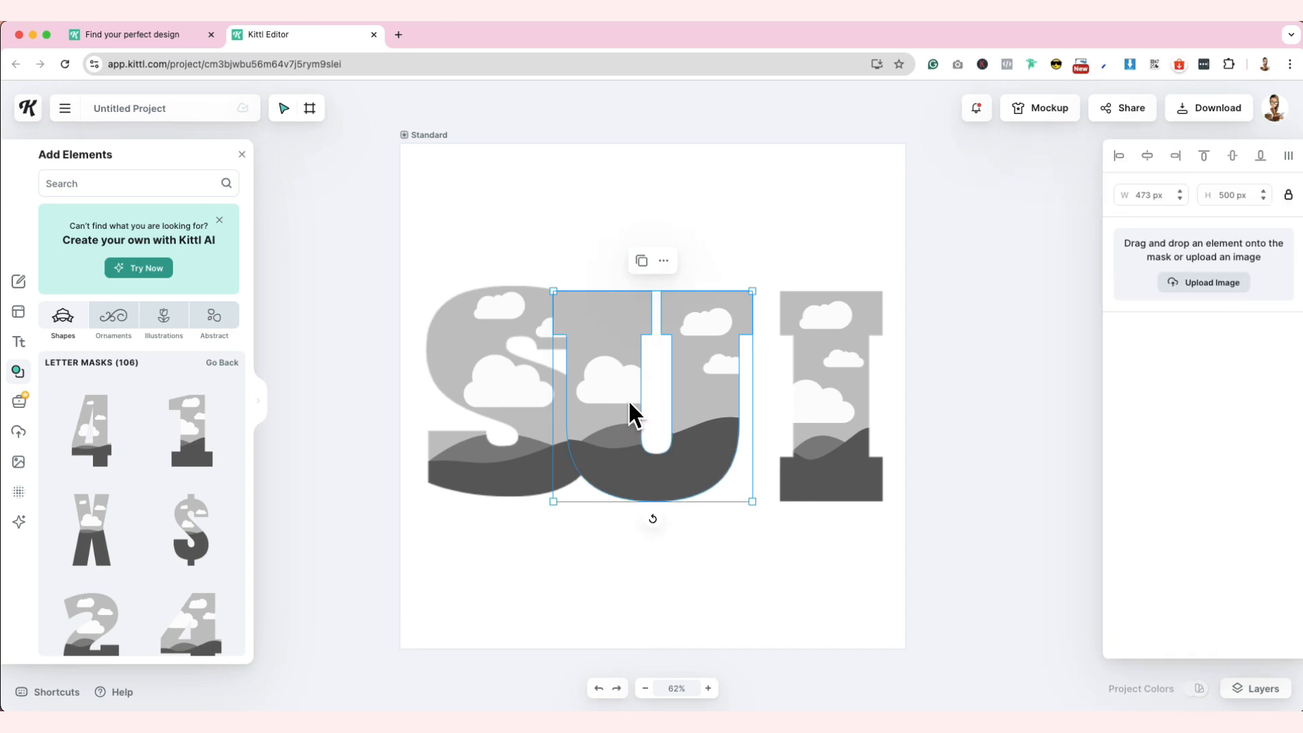
drag(631, 404, 657, 404)
drag(451, 385, 431, 385)
drag(832, 400, 840, 400)
drag(492, 386, 492, 392)
drag(694, 385, 690, 385)
drag(833, 401, 840, 401)
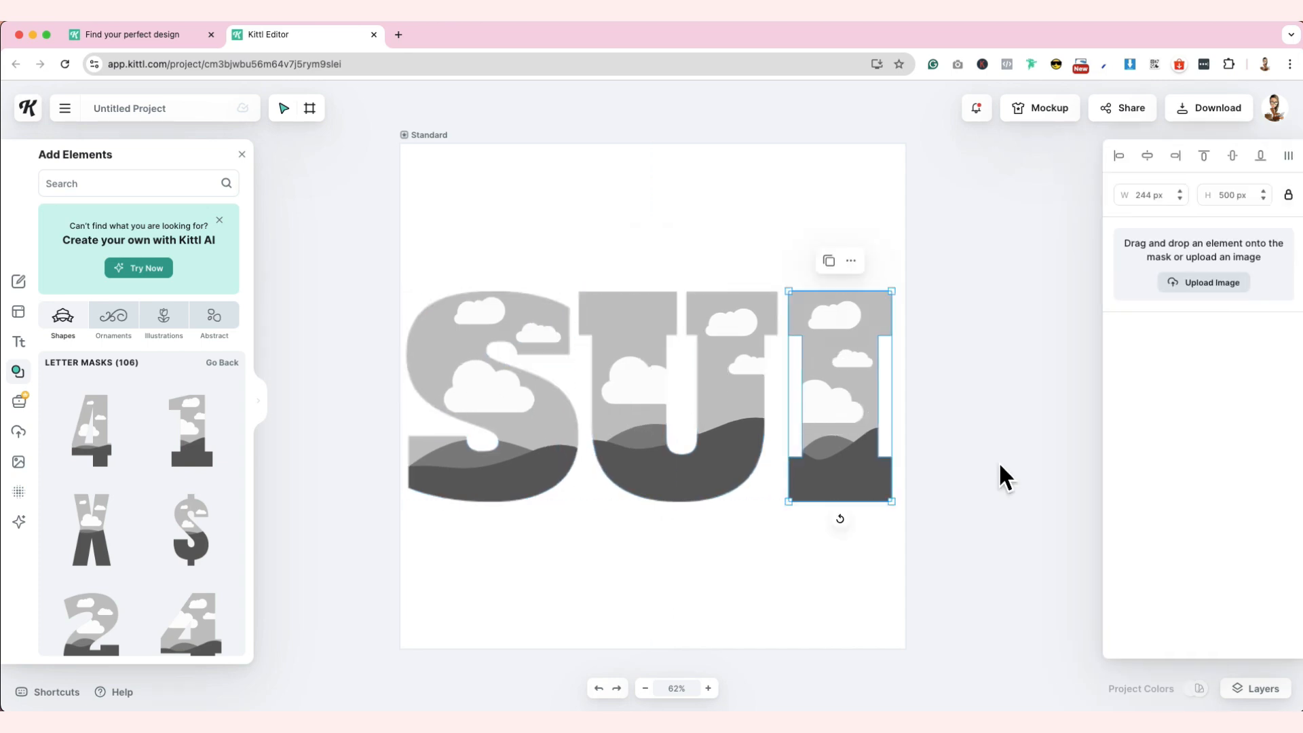
click(1000, 465)
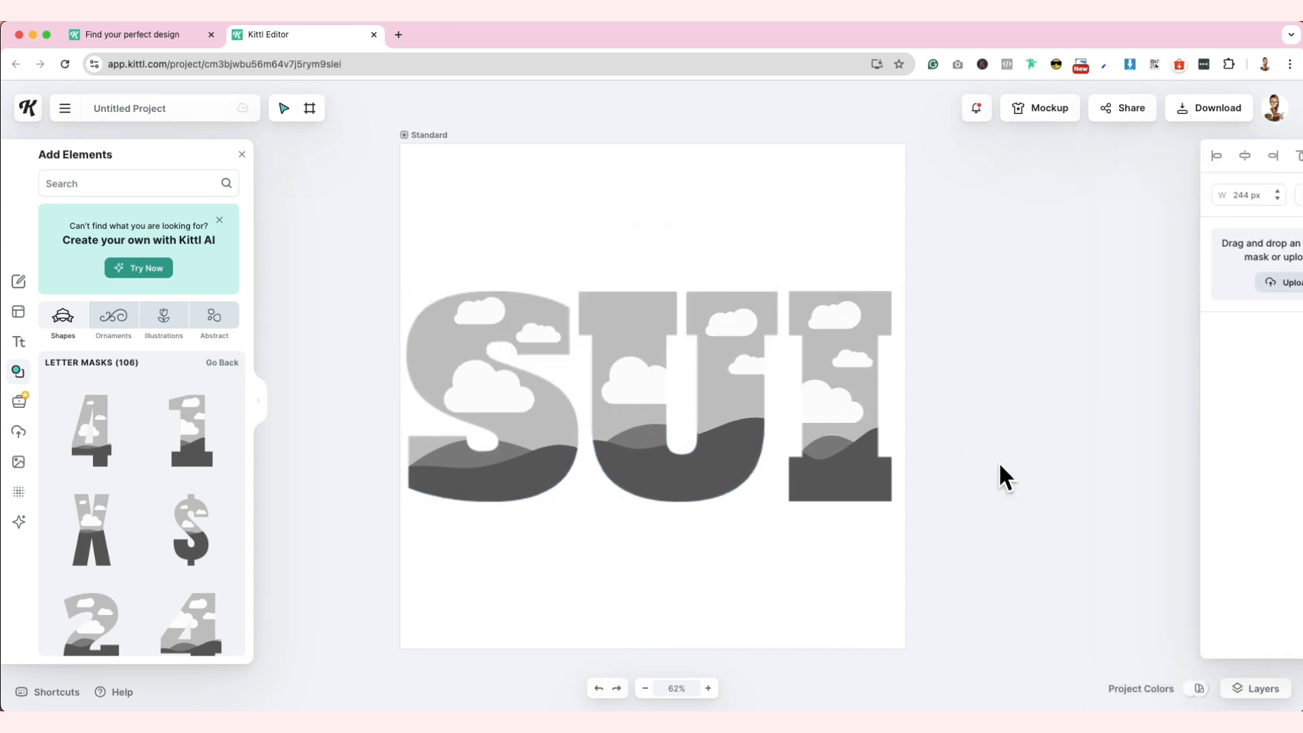
Show the layer list and expand the Standard artboard's layers.
click(1262, 691)
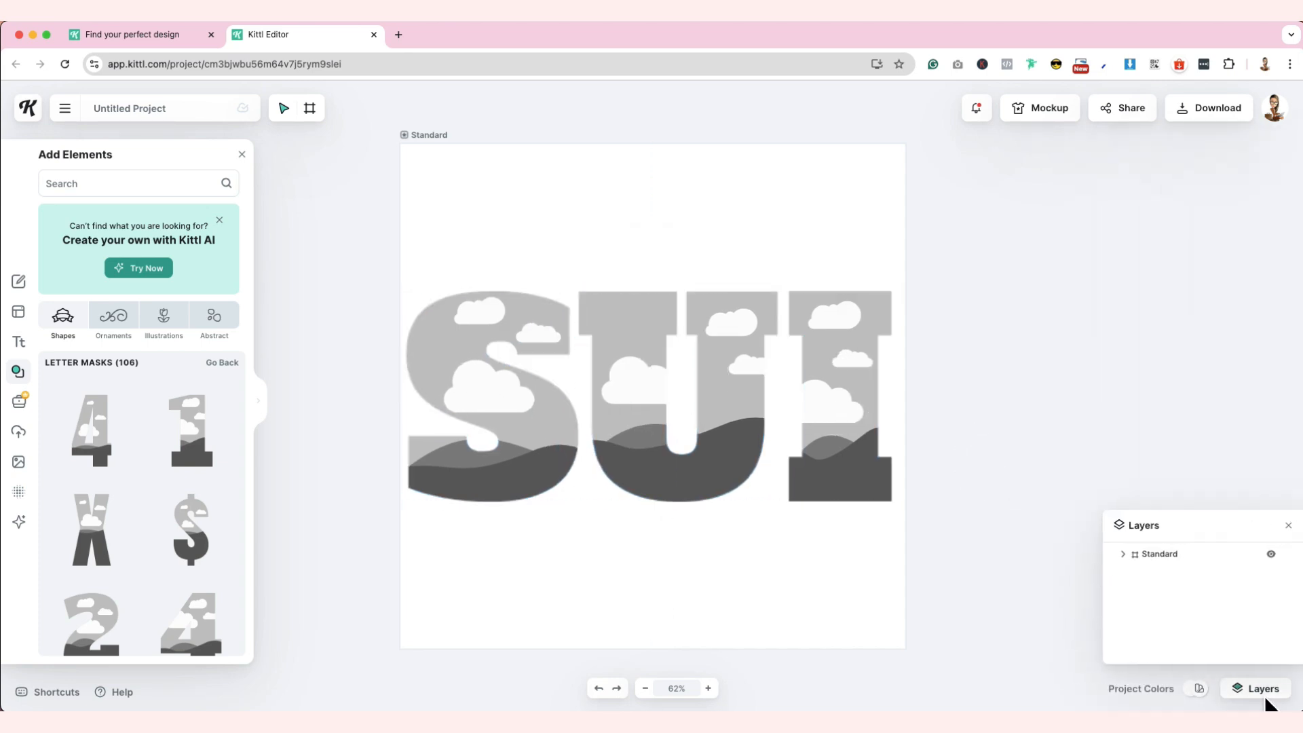
click(1125, 555)
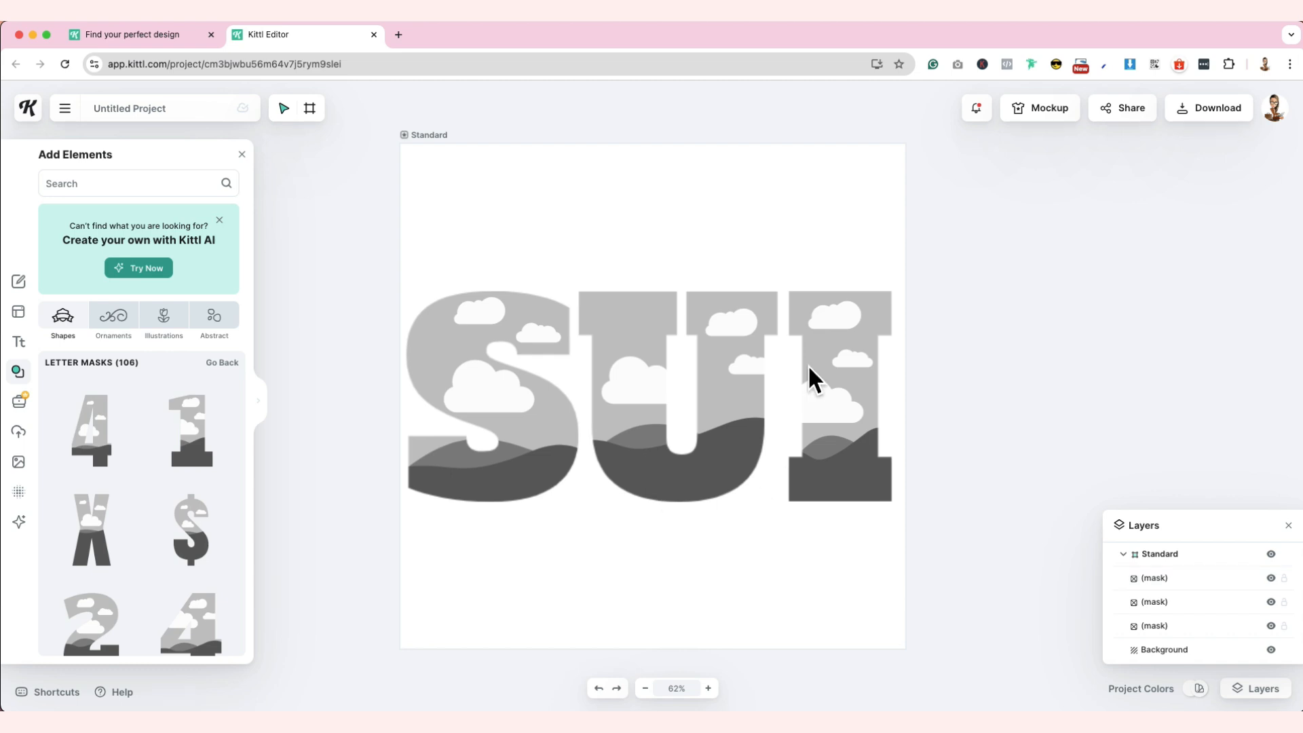
Search the elements library for "christmas" and browse the matching elements.
click(104, 178)
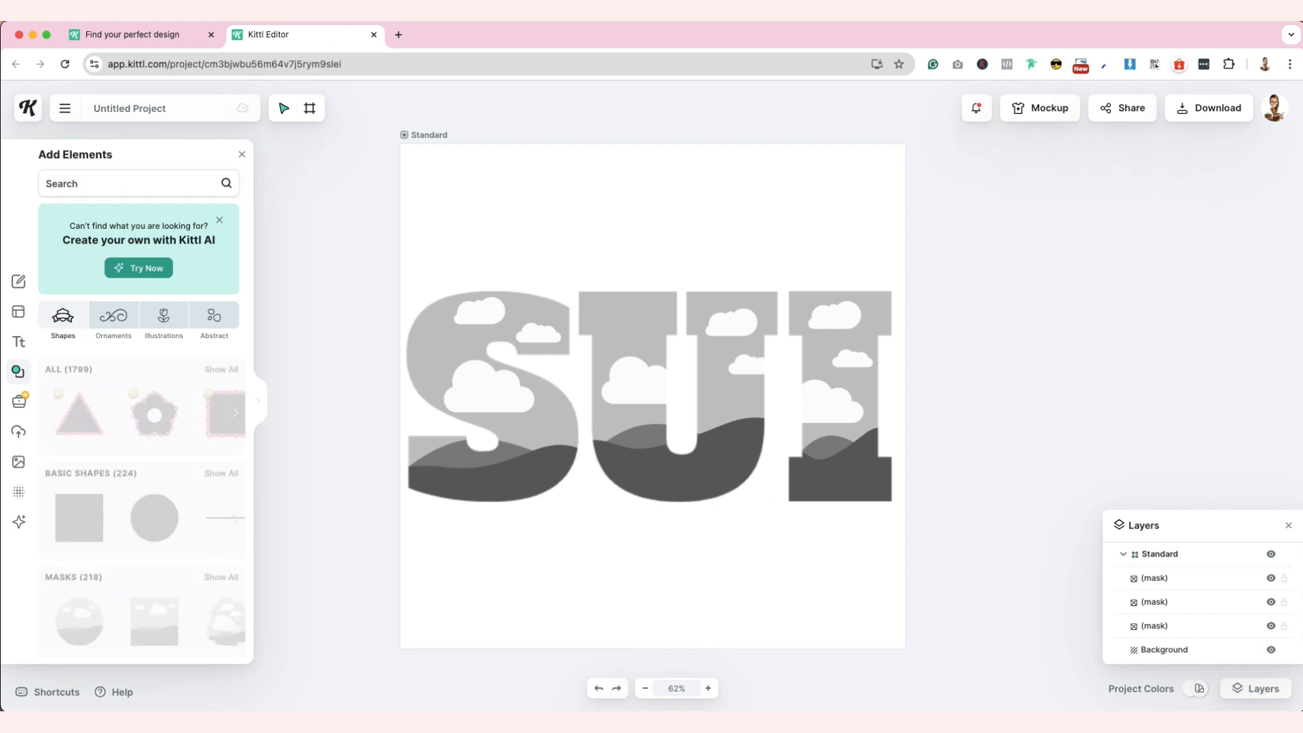
text(Chris)
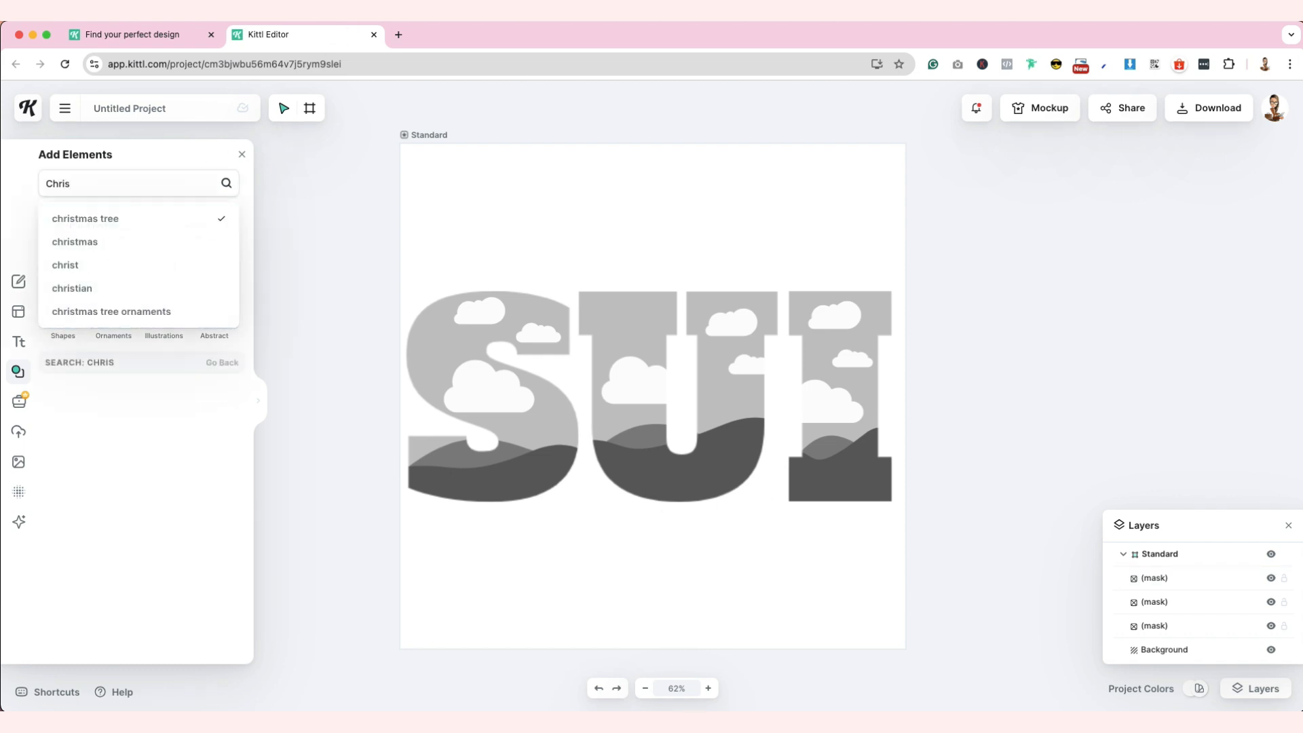
click(75, 242)
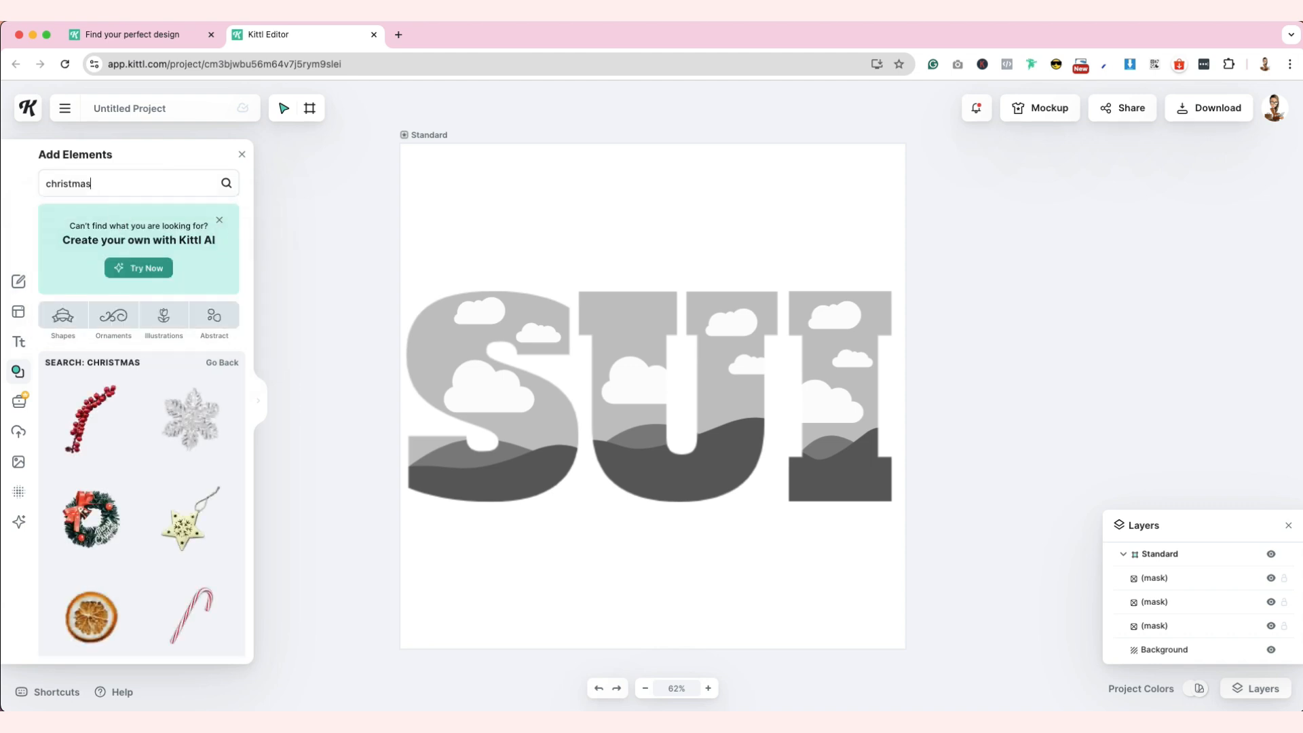
scroll(182, 475, down, 3)
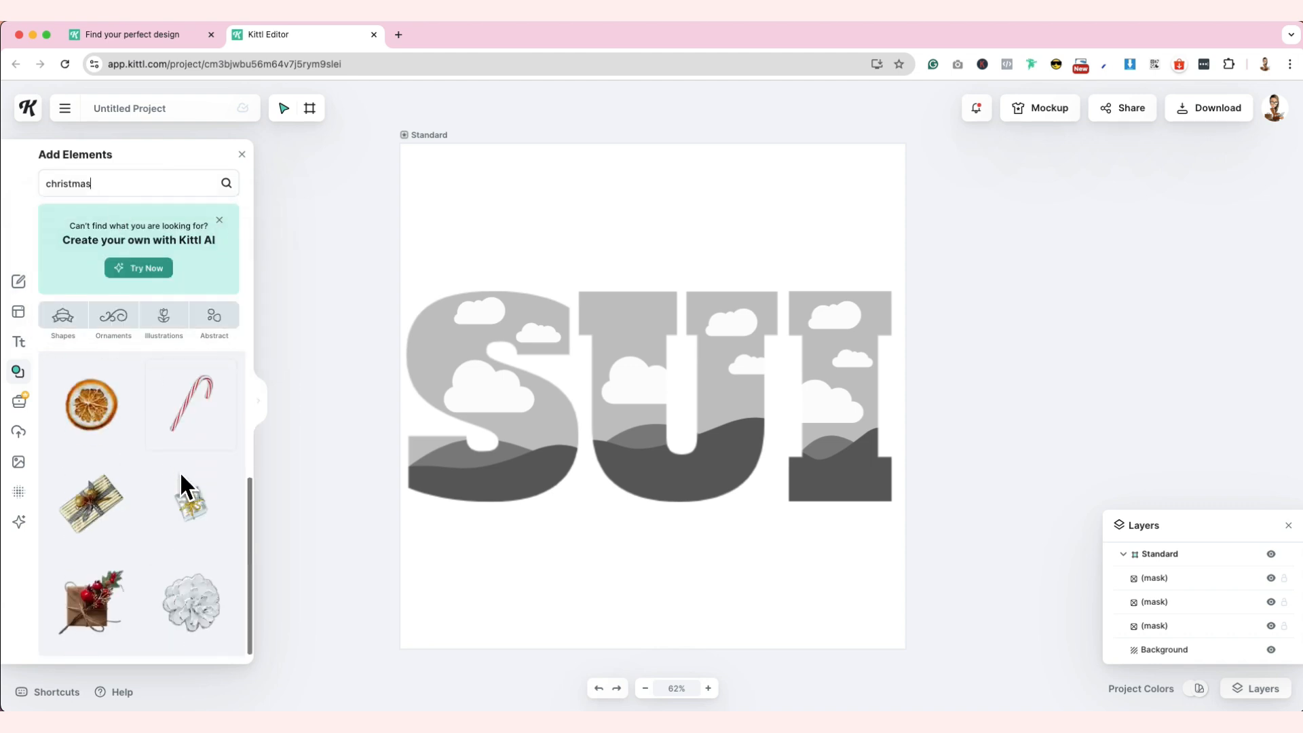
Open Pinterest in a new browser tab and search for "christmas white and gold theme".
click(398, 34)
text(pin)
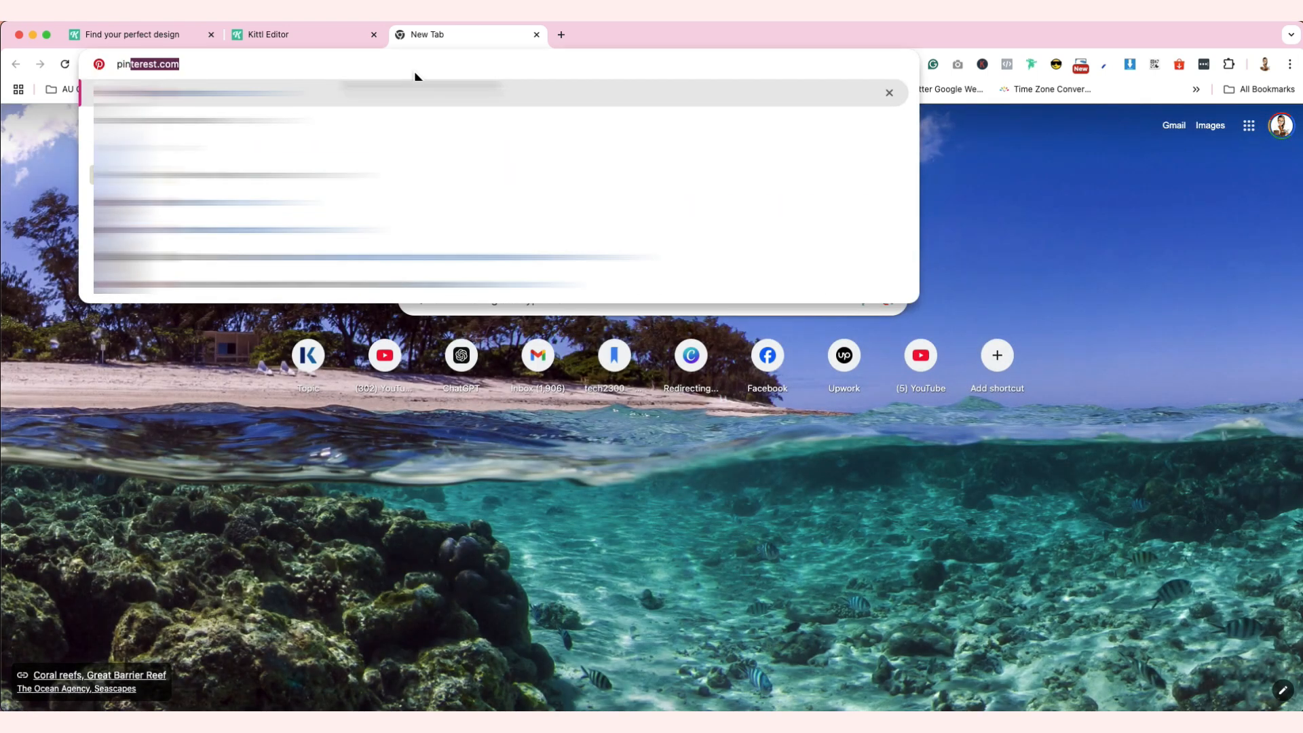
key(Return)
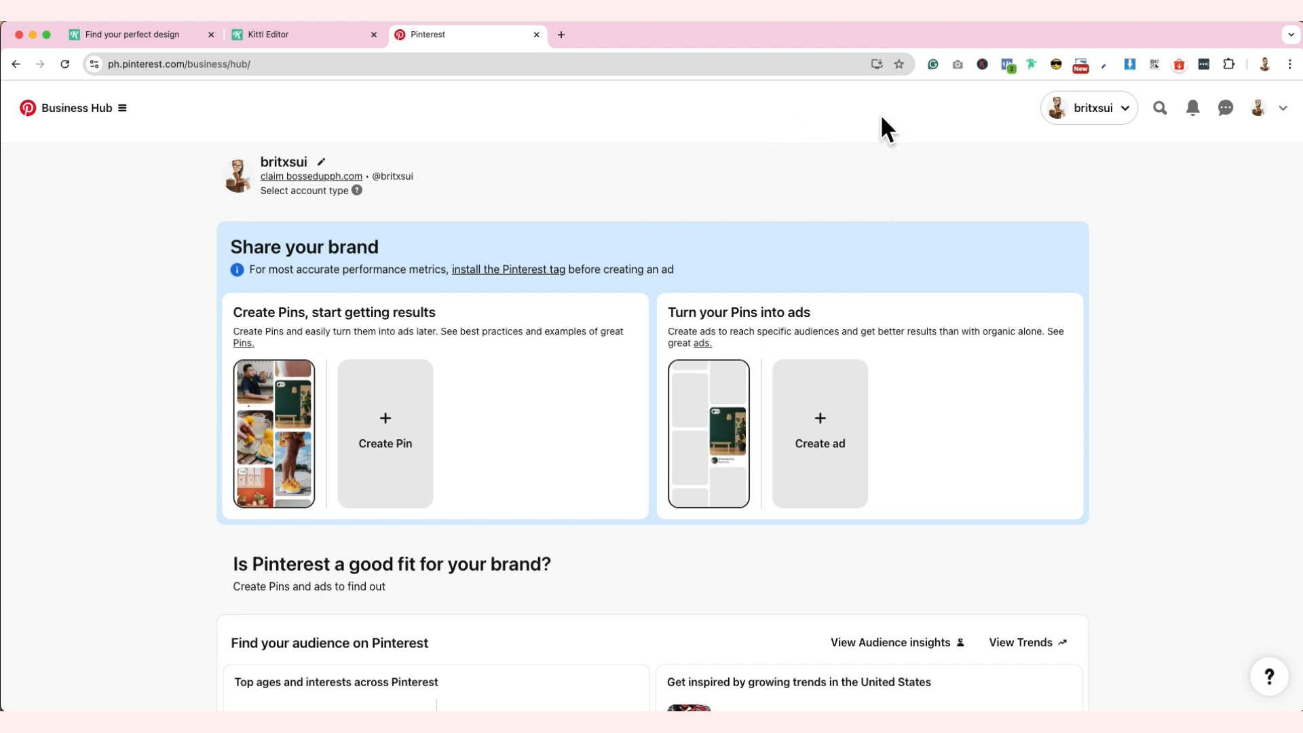
click(1167, 123)
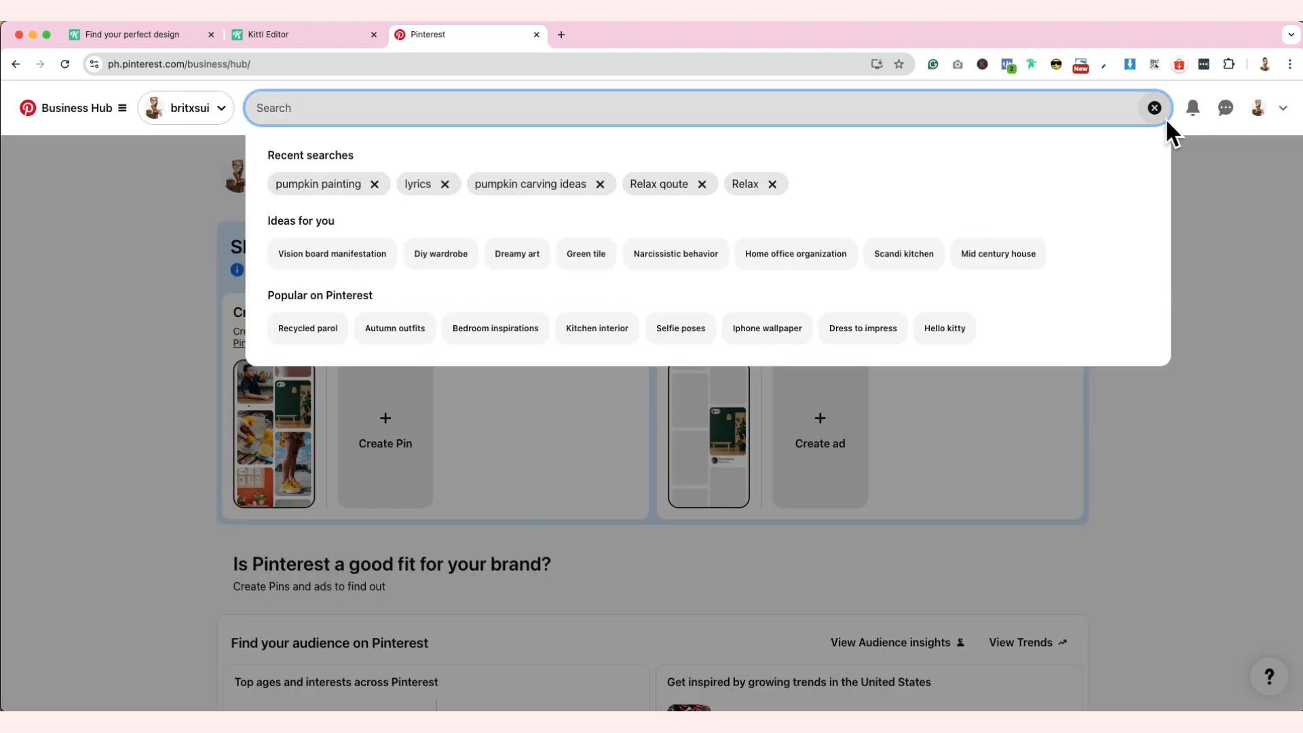
text(christmas white)
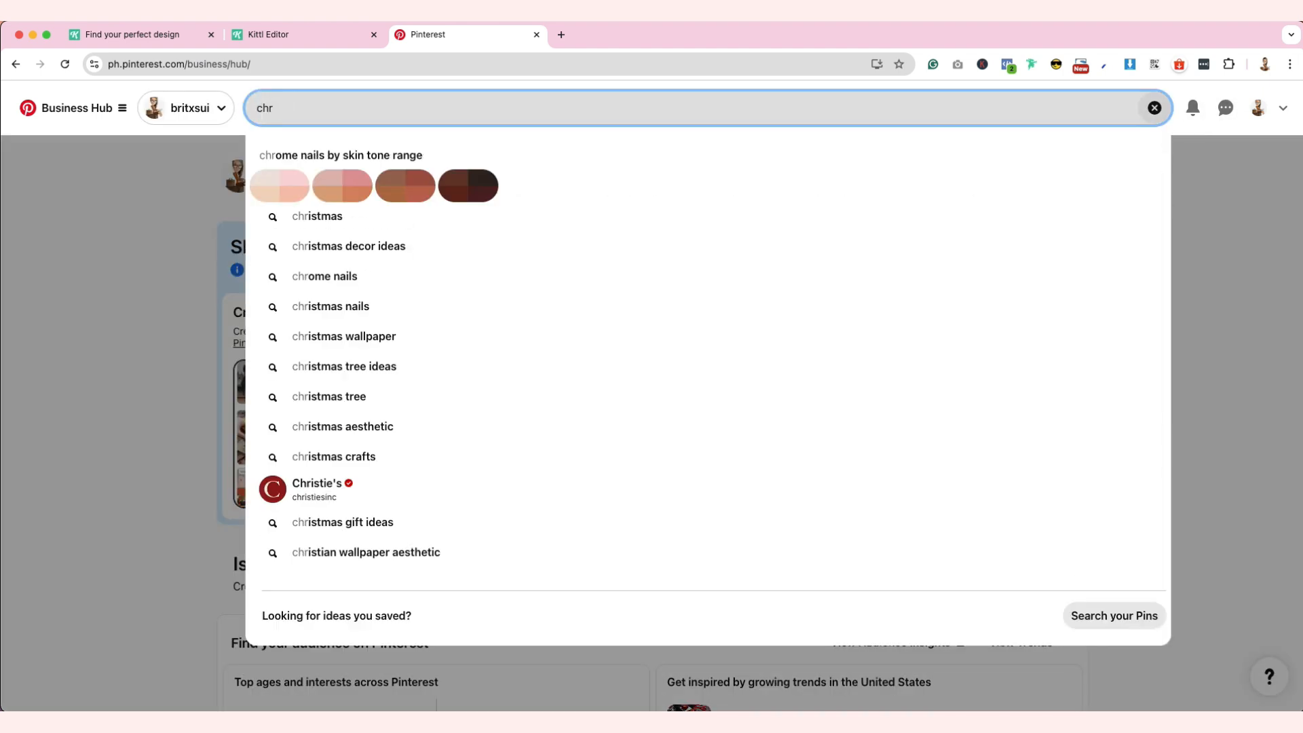
text( and gold theme)
key(Return)
Open the White and Gold Luxury Christmas Wreath pin from the search results and copy its image.
scroll(1154, 310, down, 3)
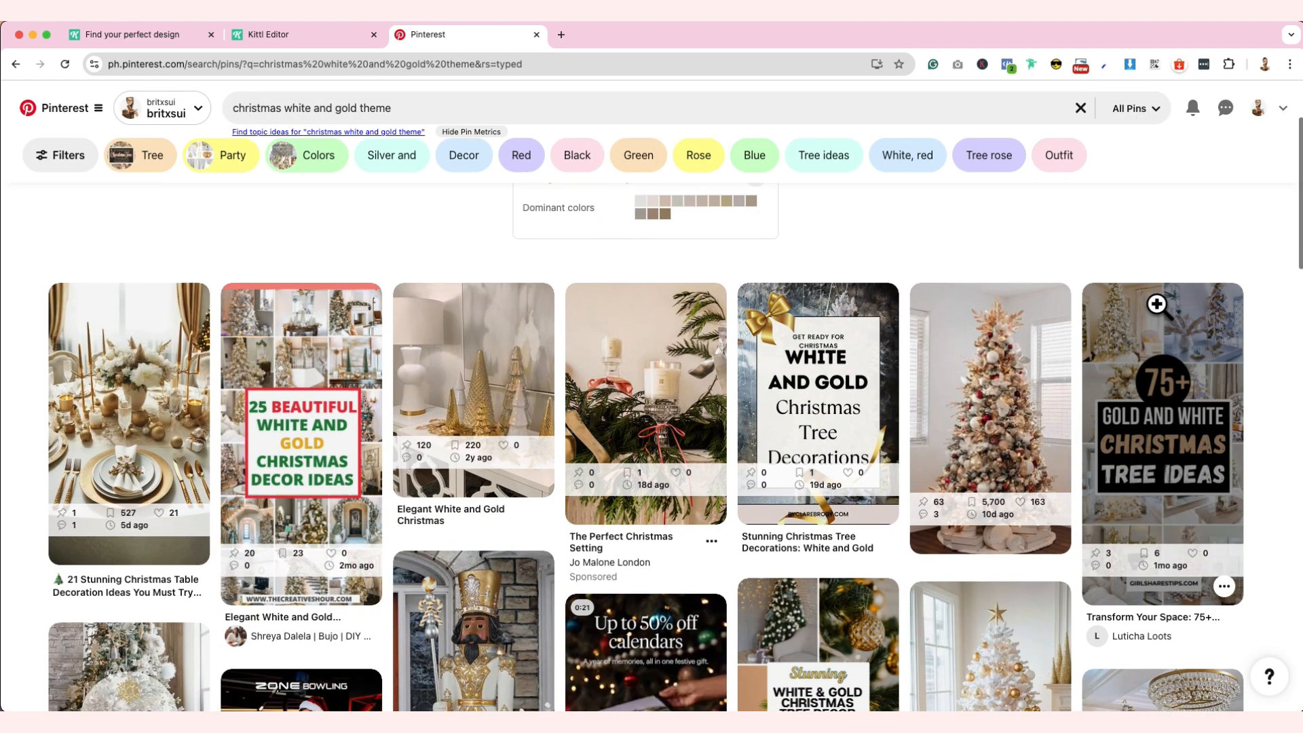
scroll(1156, 303, down, 2)
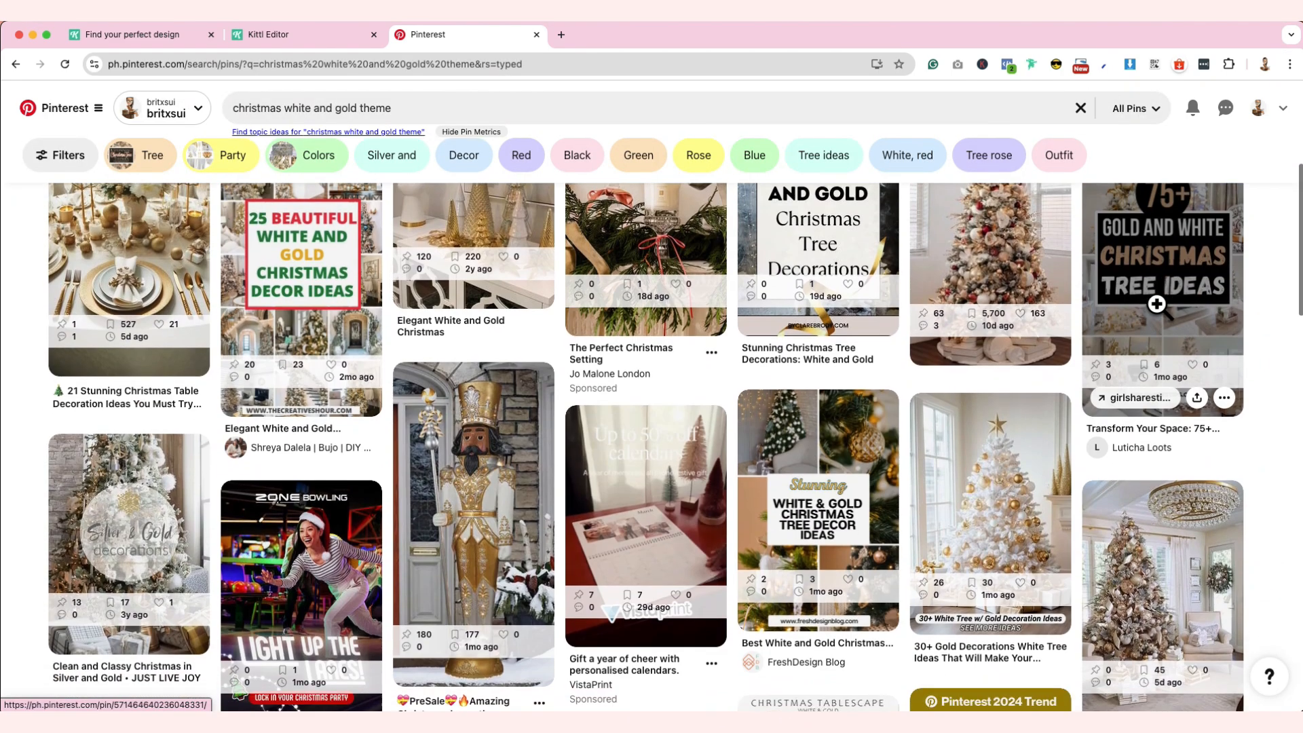
scroll(1156, 304, down, 12)
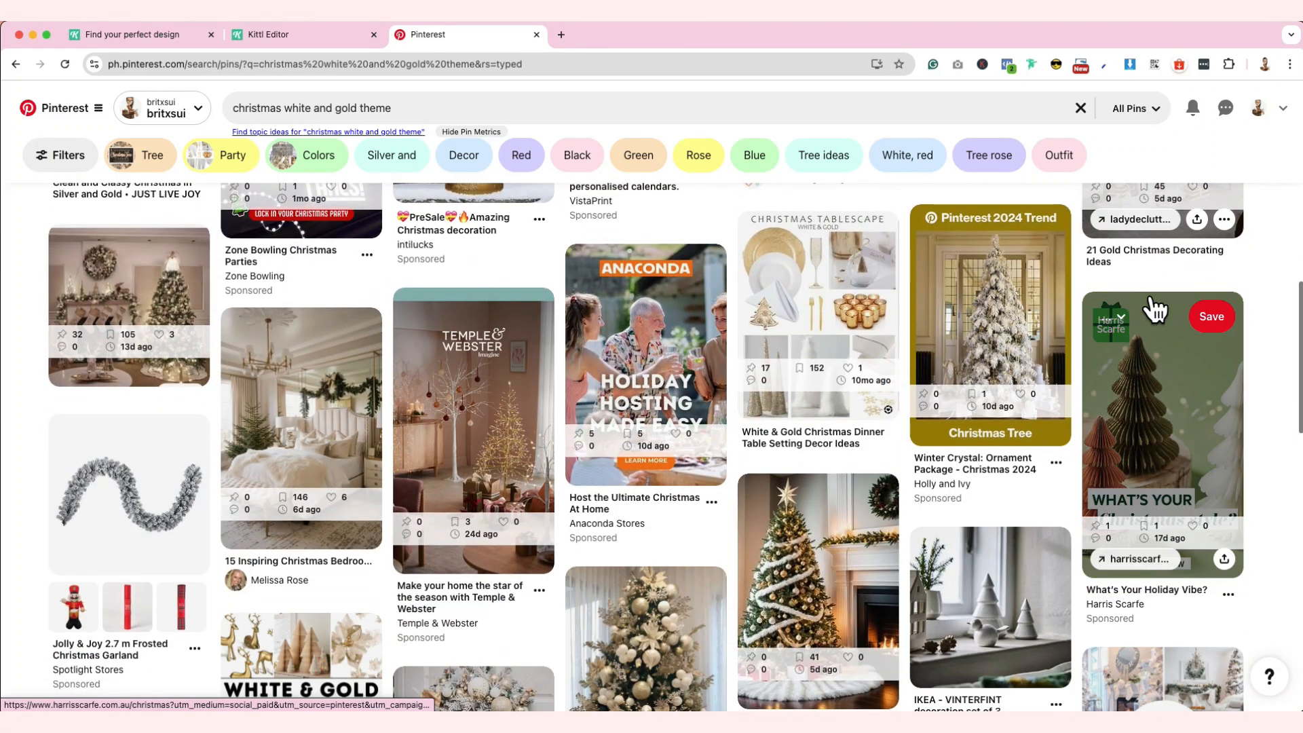
scroll(1156, 304, down, 1)
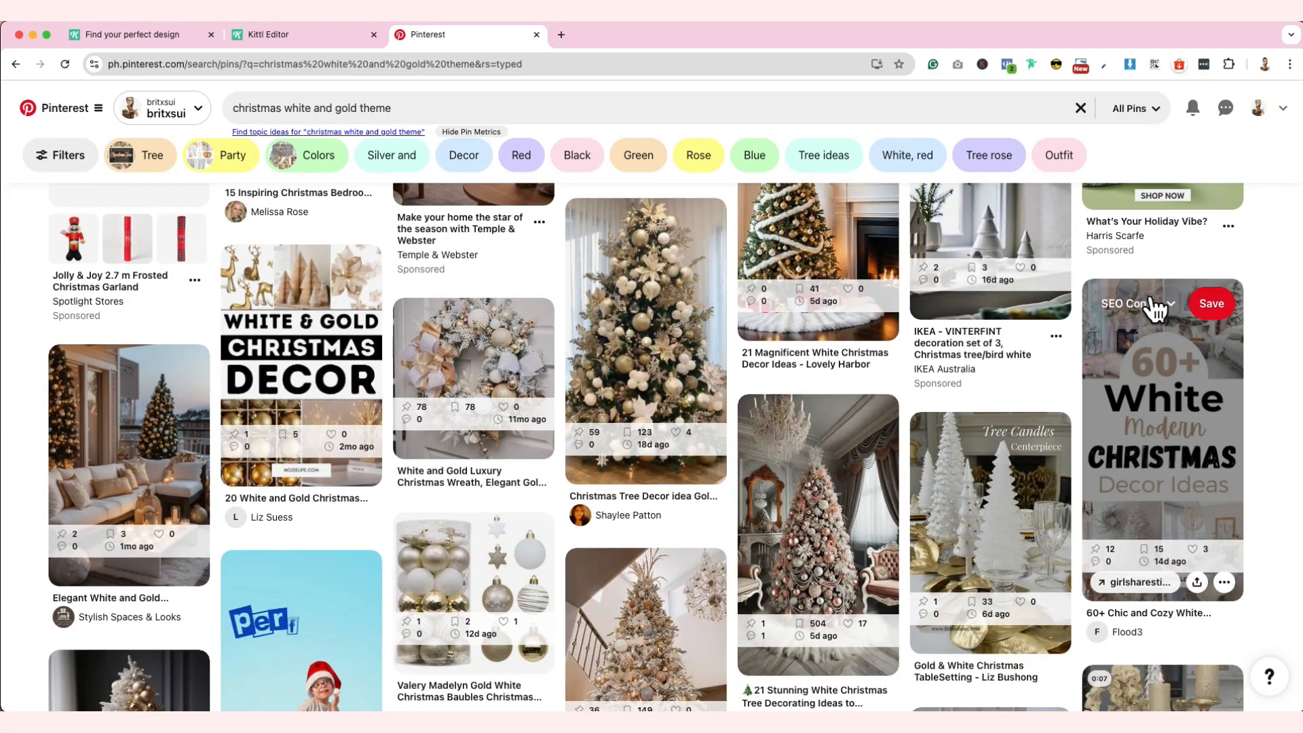
right_click(458, 361)
key(Escape)
click(474, 361)
right_click(512, 283)
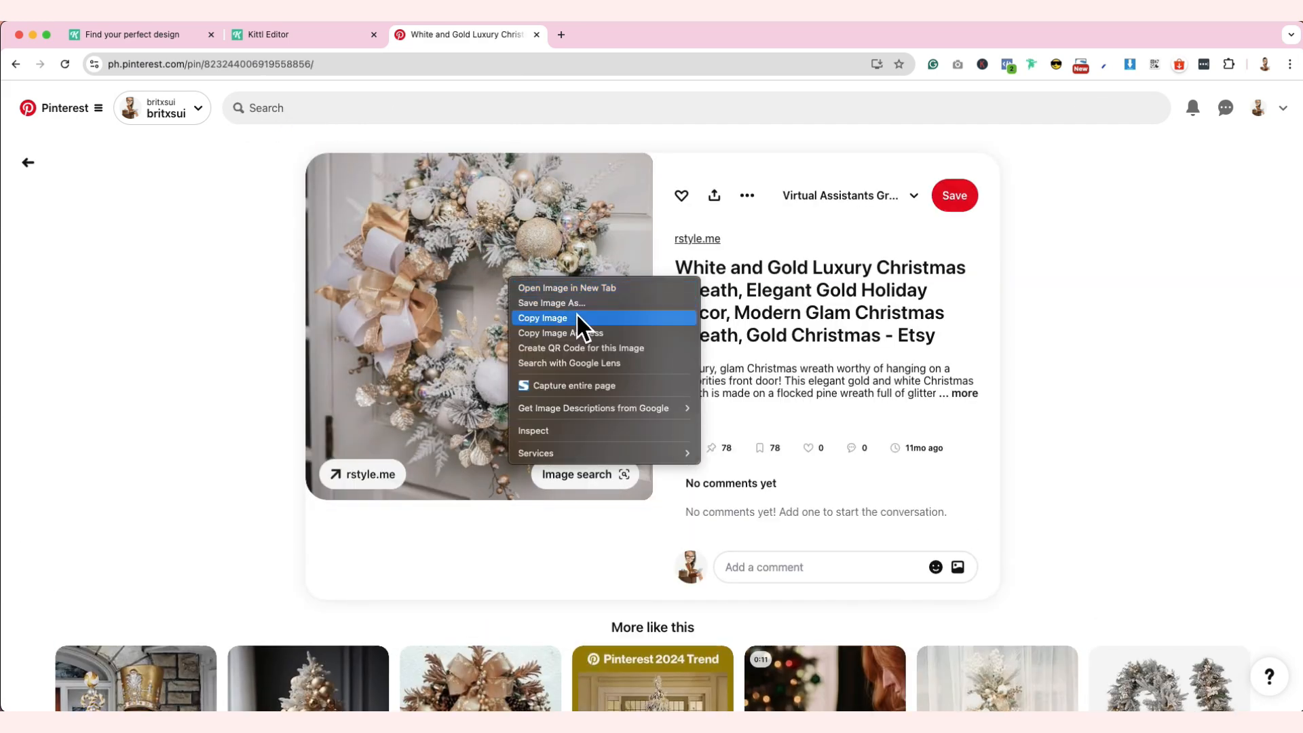
click(577, 317)
Switch back to the Kittl project, paste the copied wreath image and drop it onto the letter U mask.
click(319, 39)
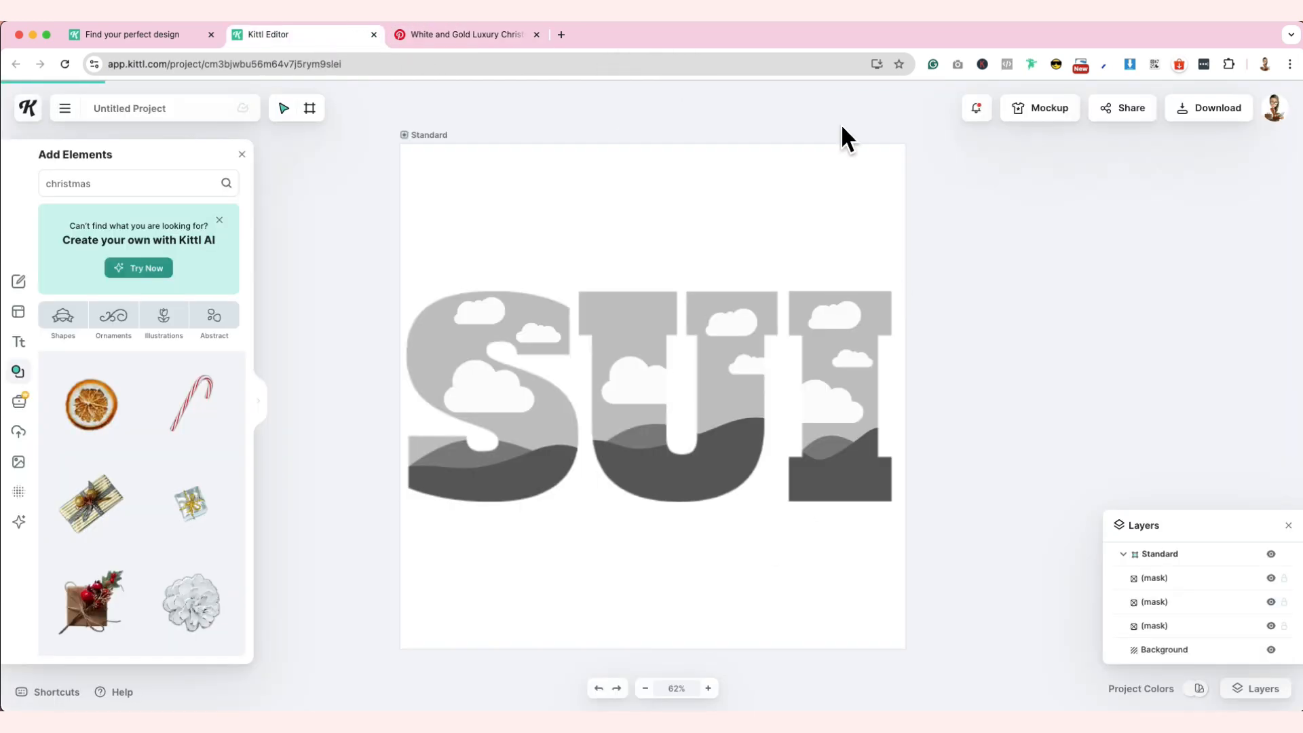
key(super+v)
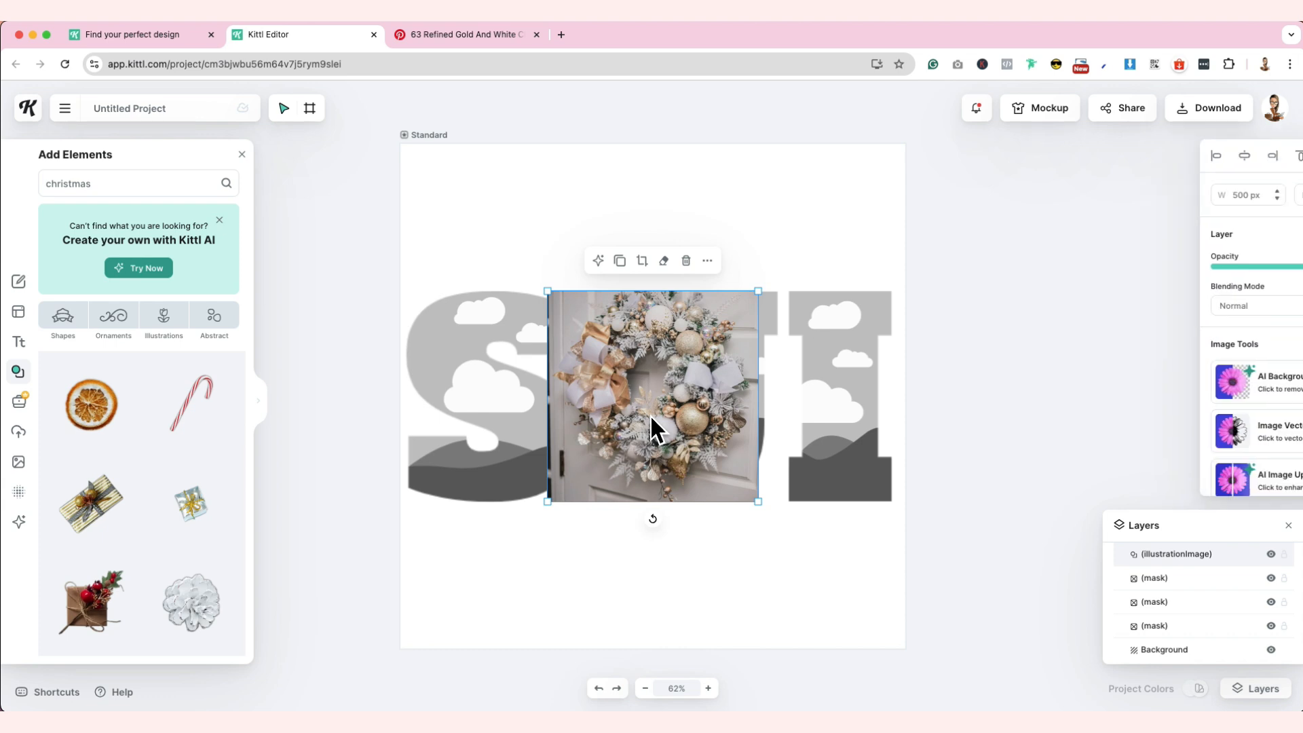
mouse_move(644, 397)
mouse_down()
mouse_move(665, 427)
mouse_move(665, 405)
mouse_up()
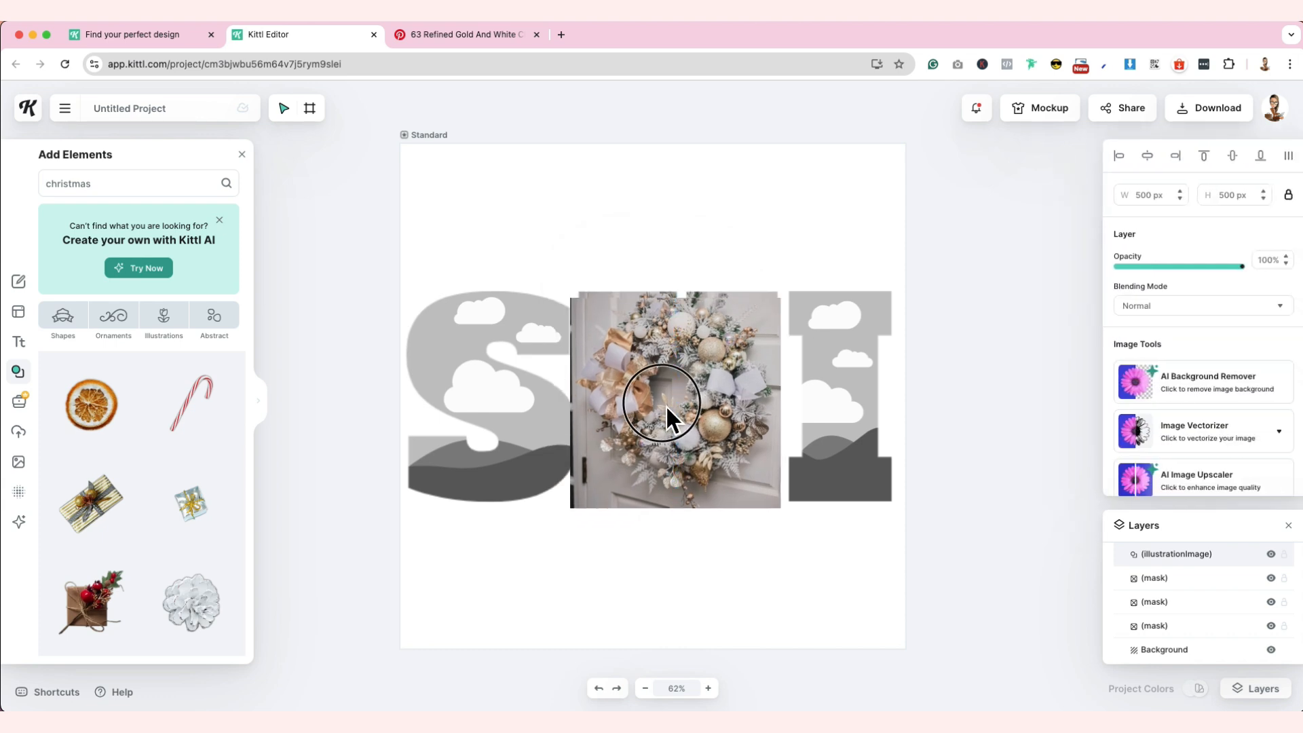
click(759, 523)
Return to the Pinterest search results, open the "63 Refined Gold And White Christmas Décor Ideas" pin and copy its image.
click(451, 34)
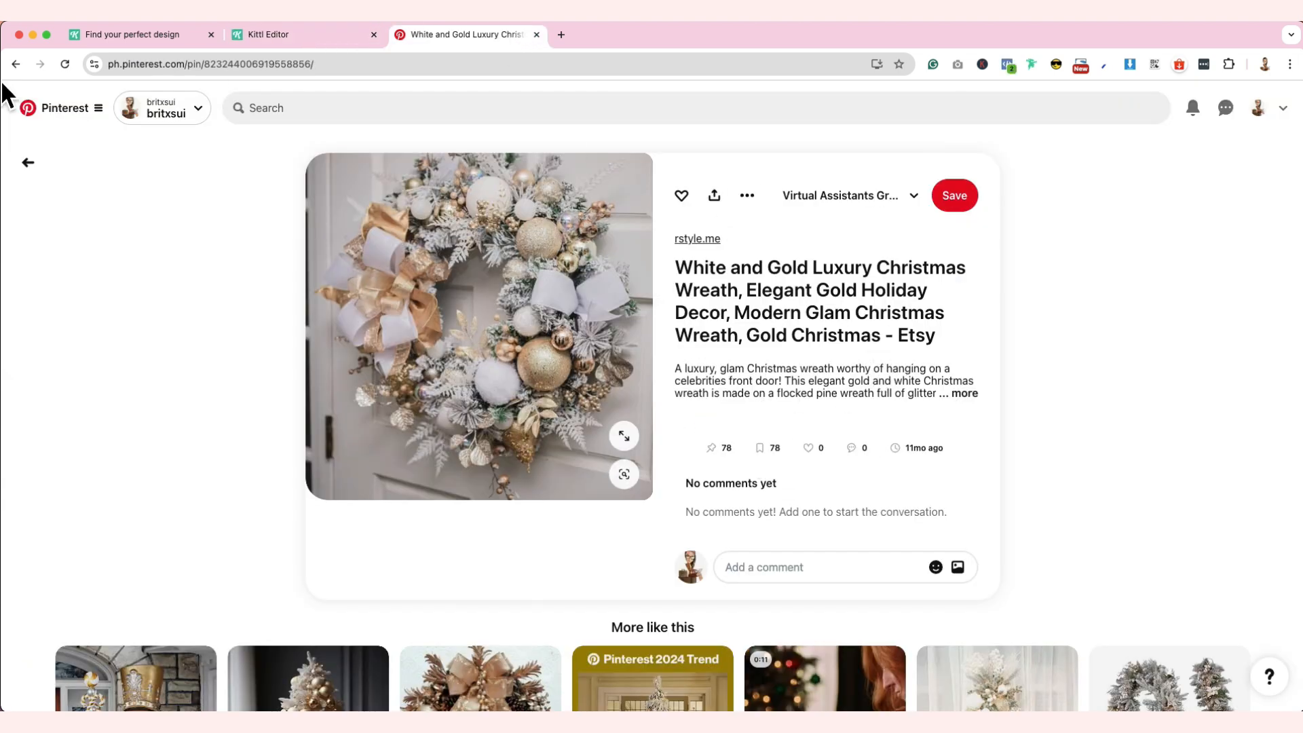
click(29, 164)
scroll(788, 319, down, 3)
scroll(791, 319, down, 3)
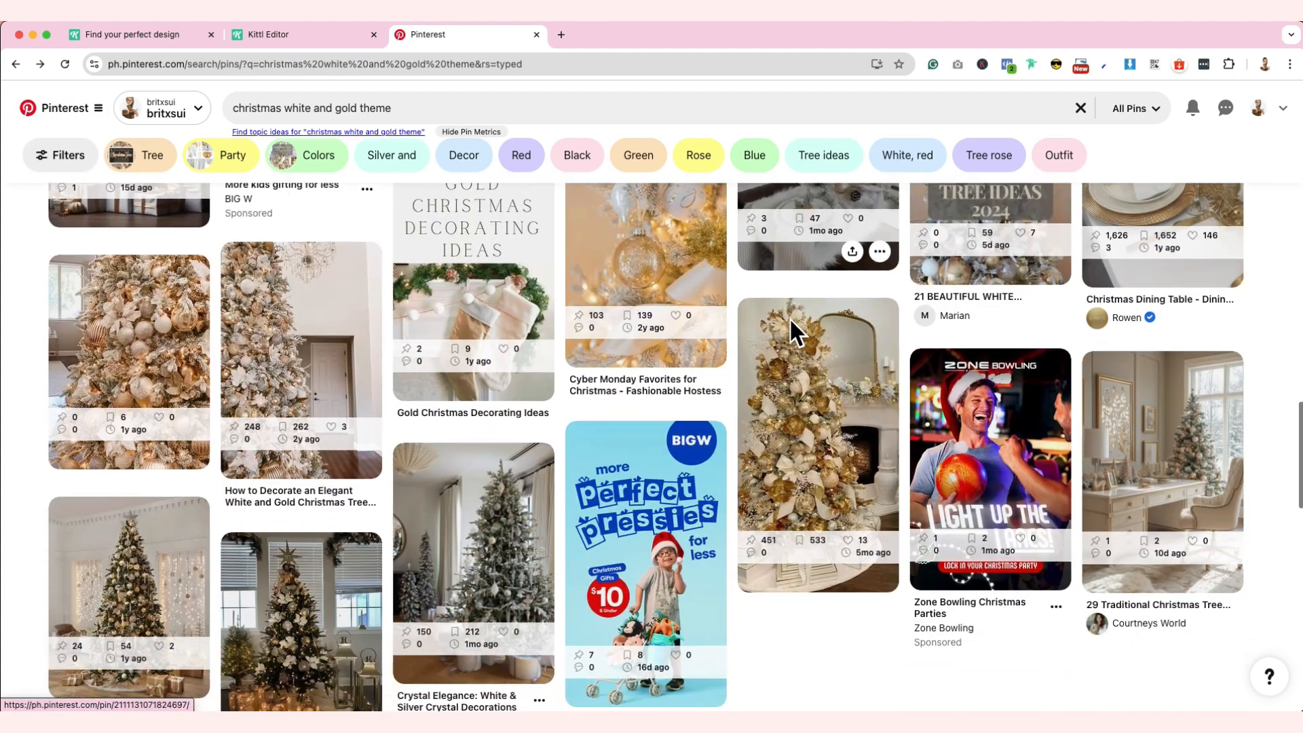
scroll(789, 329, down, 6)
scroll(788, 329, down, 4)
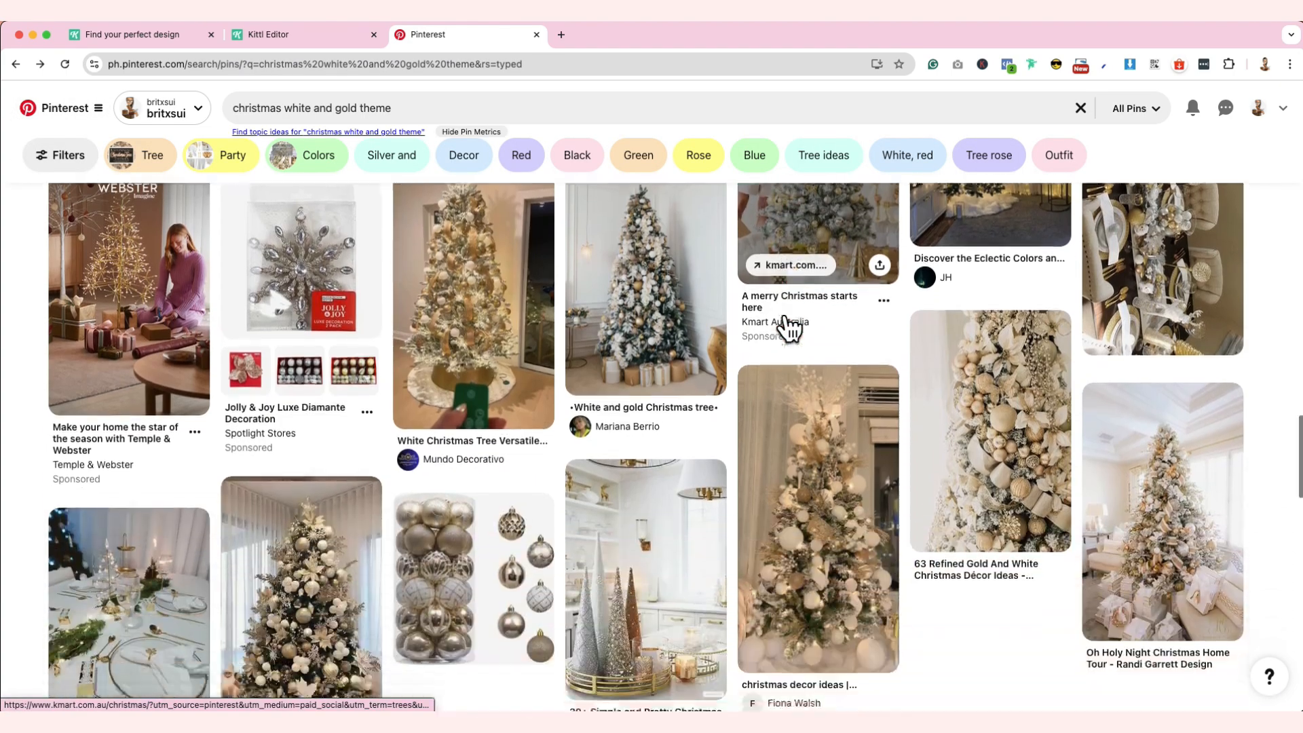
click(1006, 363)
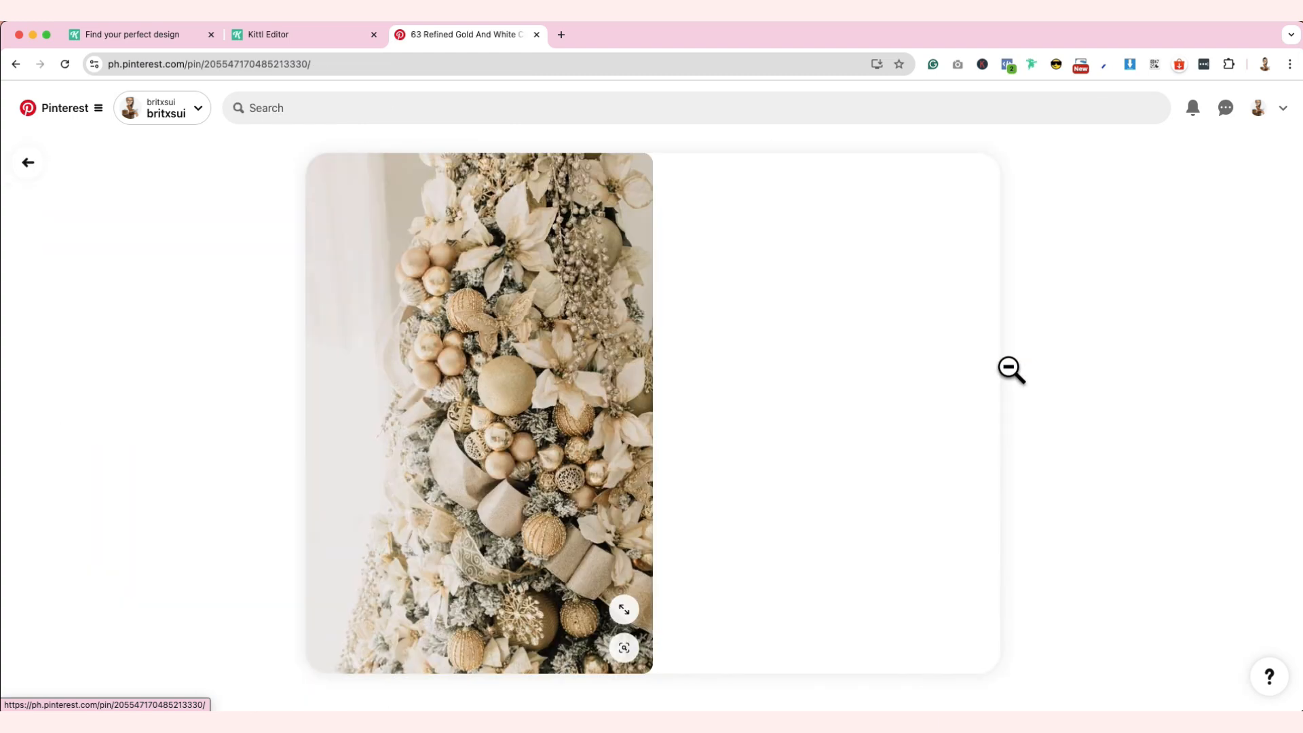
right_click(494, 246)
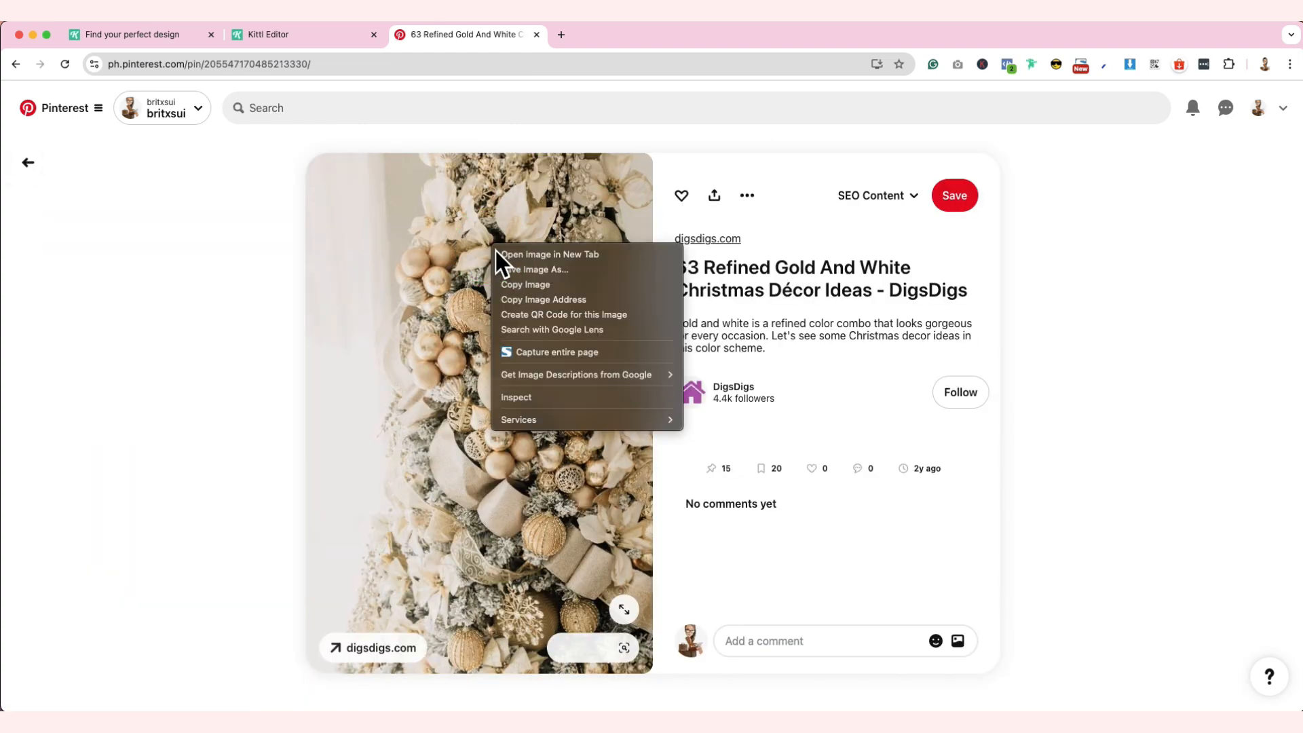
click(551, 284)
Switch back to the Kittl project, paste the copied gold and white tree image and drop it onto the letter I mask.
click(291, 42)
key(super+v)
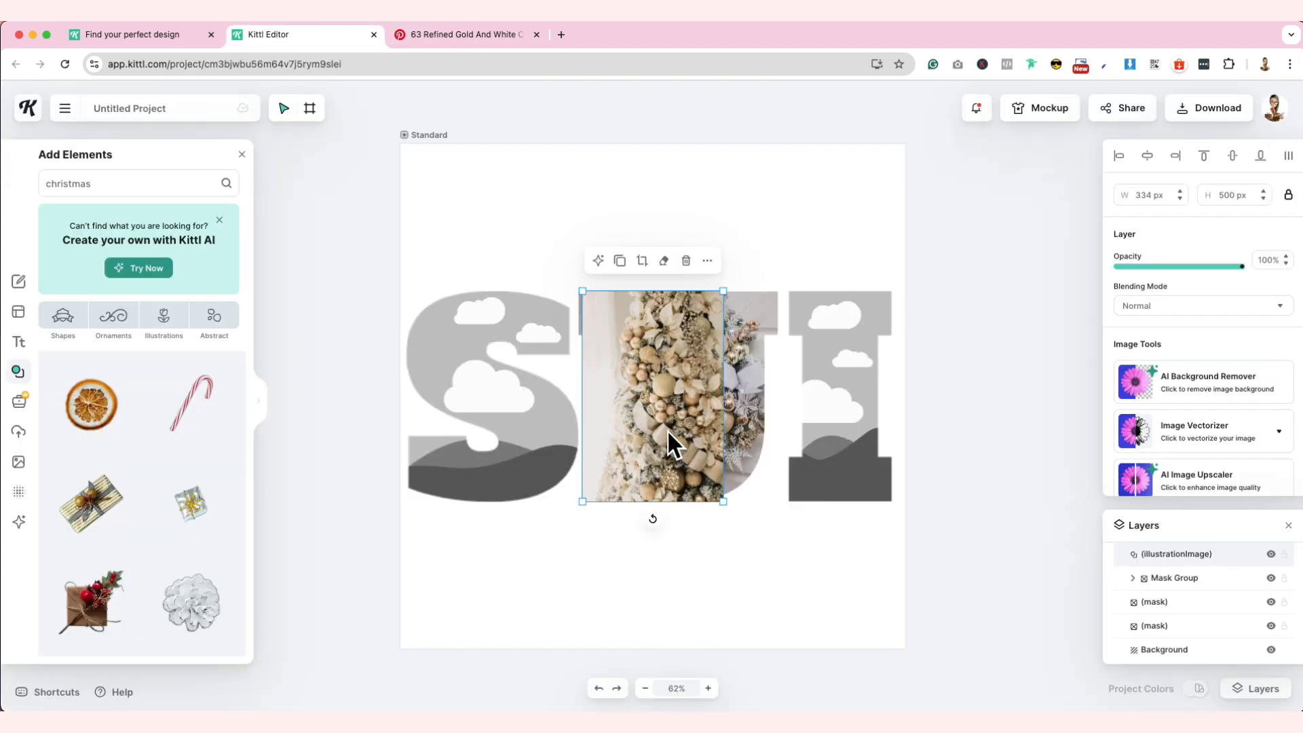
drag(664, 425, 821, 437)
click(970, 434)
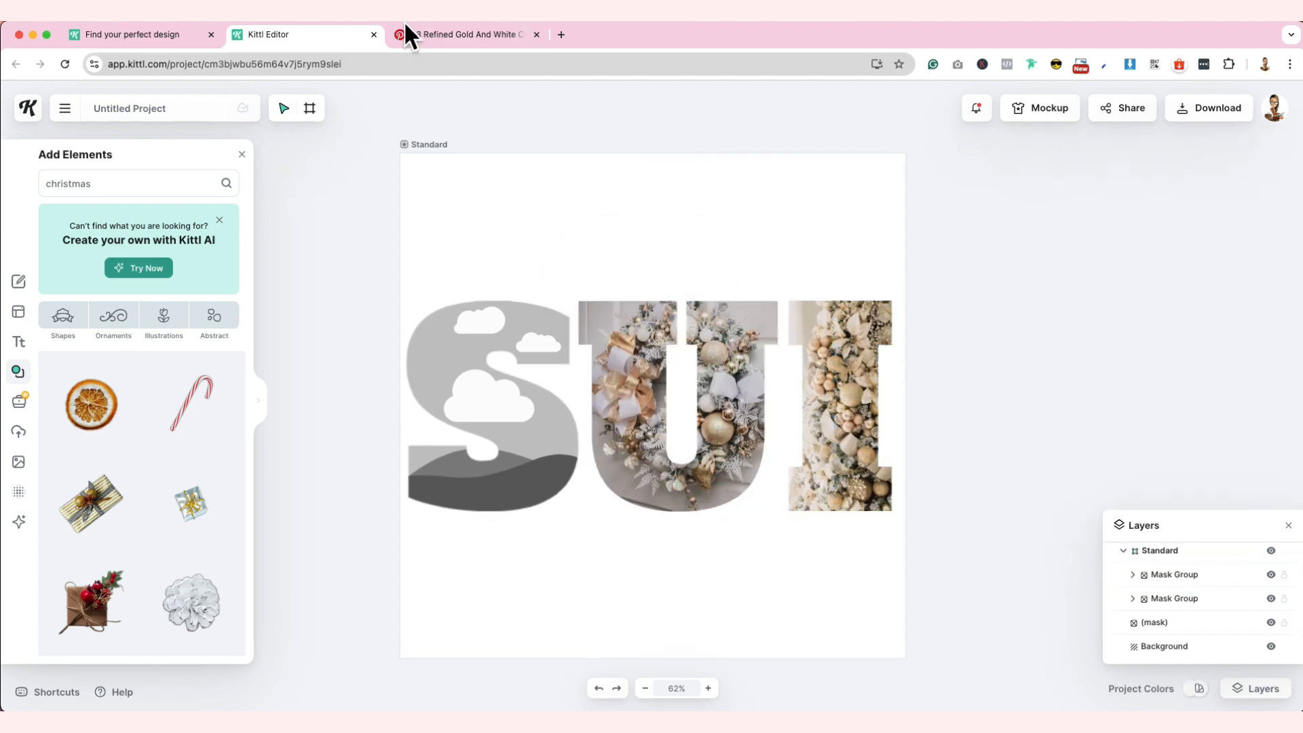
Go back to the Pinterest results, open the "My White & Gold Christmas Tablescape" pin and copy its image.
click(444, 38)
key(super+[)
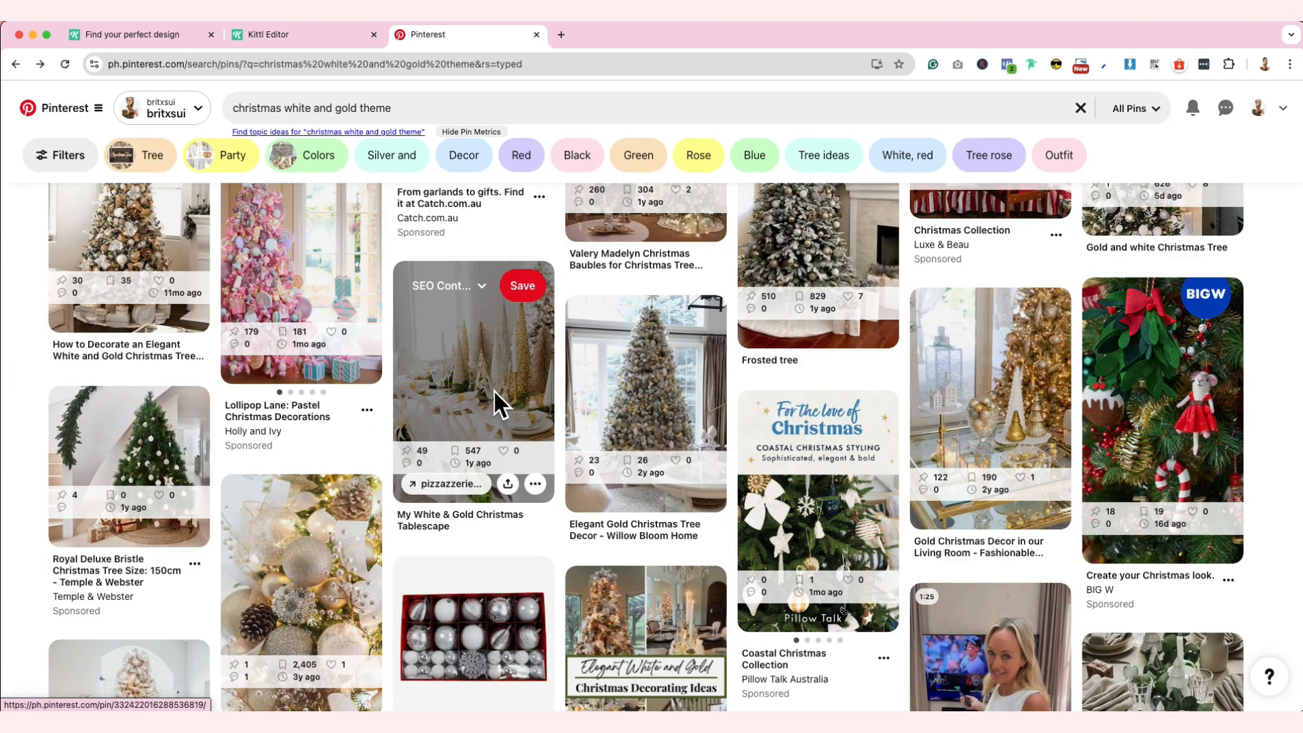
click(494, 389)
right_click(572, 299)
click(610, 330)
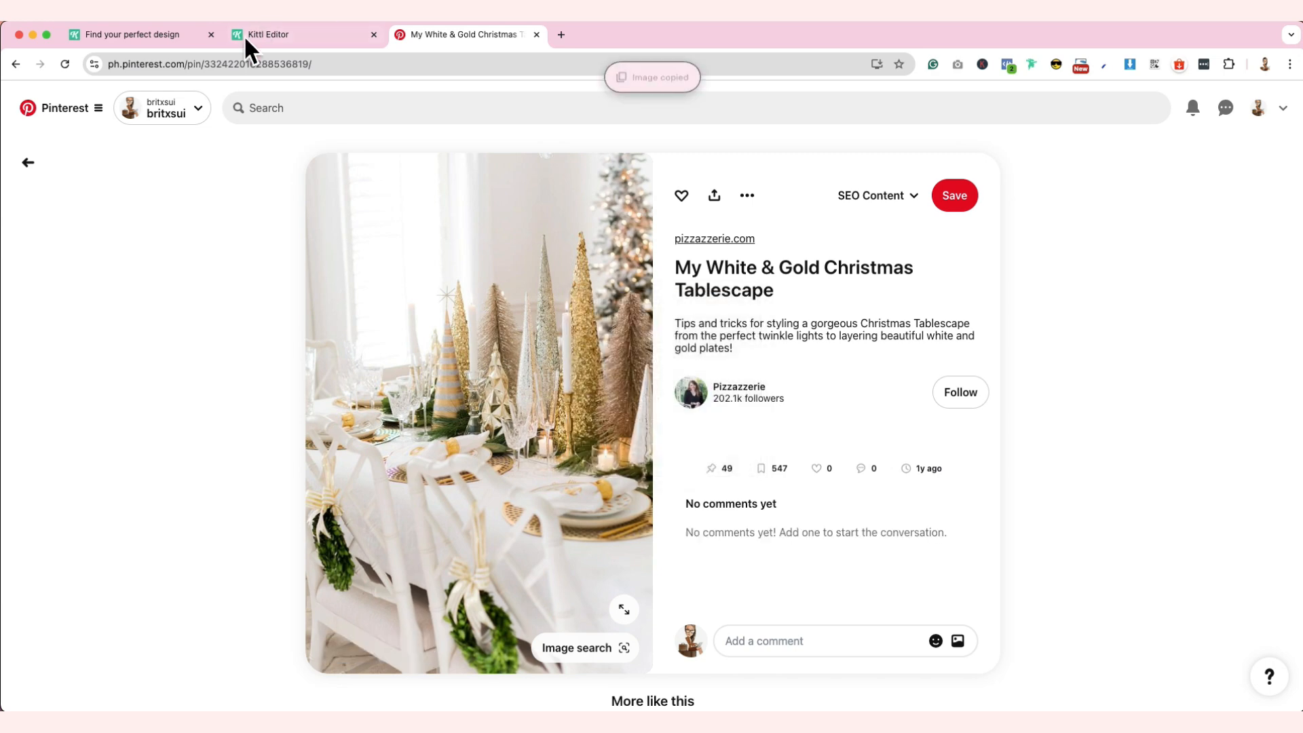
Switch to the Kittl project, paste the tablescape image and move it below the letters, away from the U.
click(254, 36)
click(632, 397)
key(super+v)
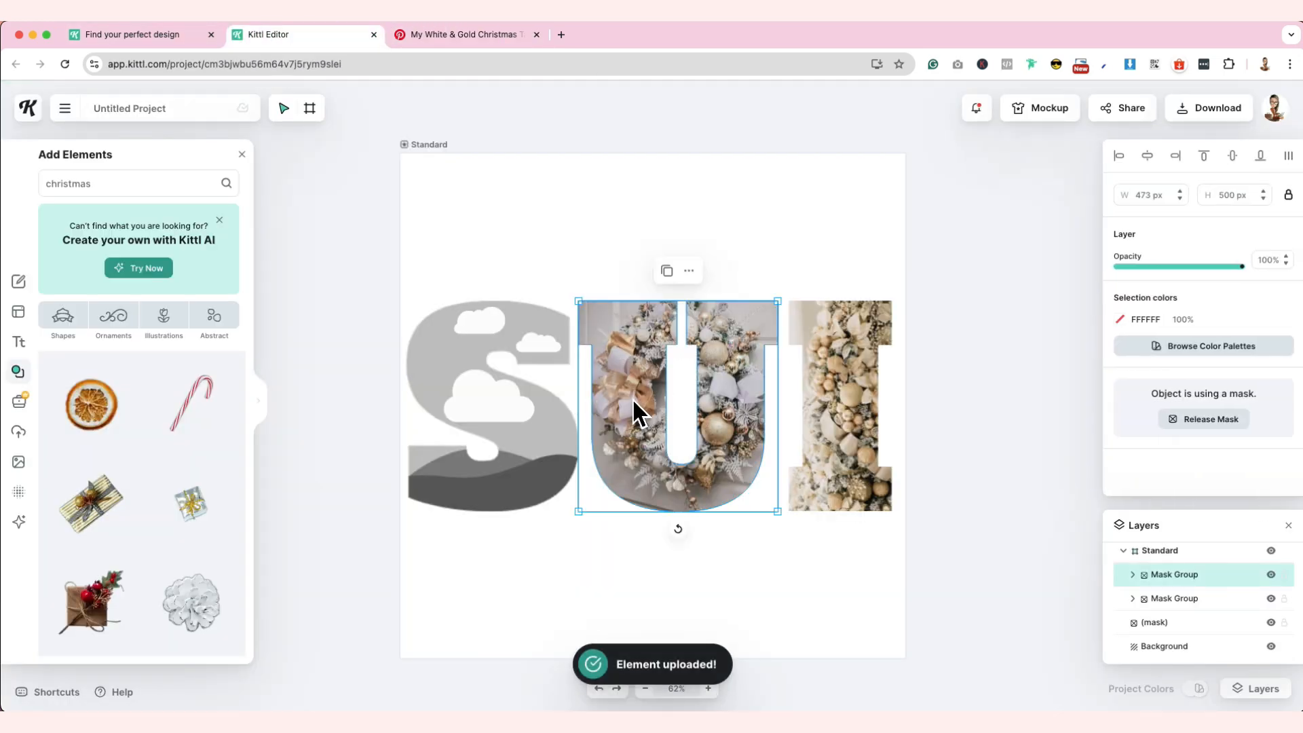
drag(633, 397, 791, 539)
Move the wreath image from the letter U mask to the S mask and drop the tablescape image onto the U mask.
click(650, 401)
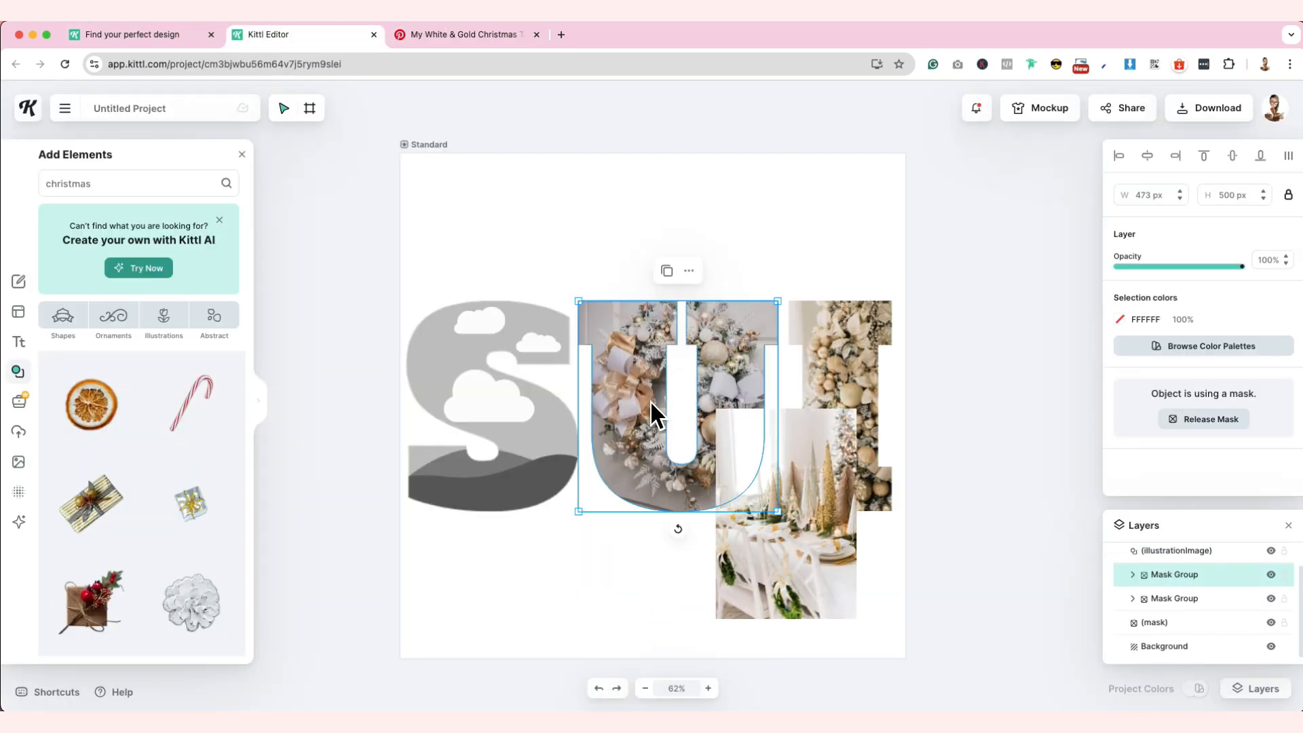
click(1204, 419)
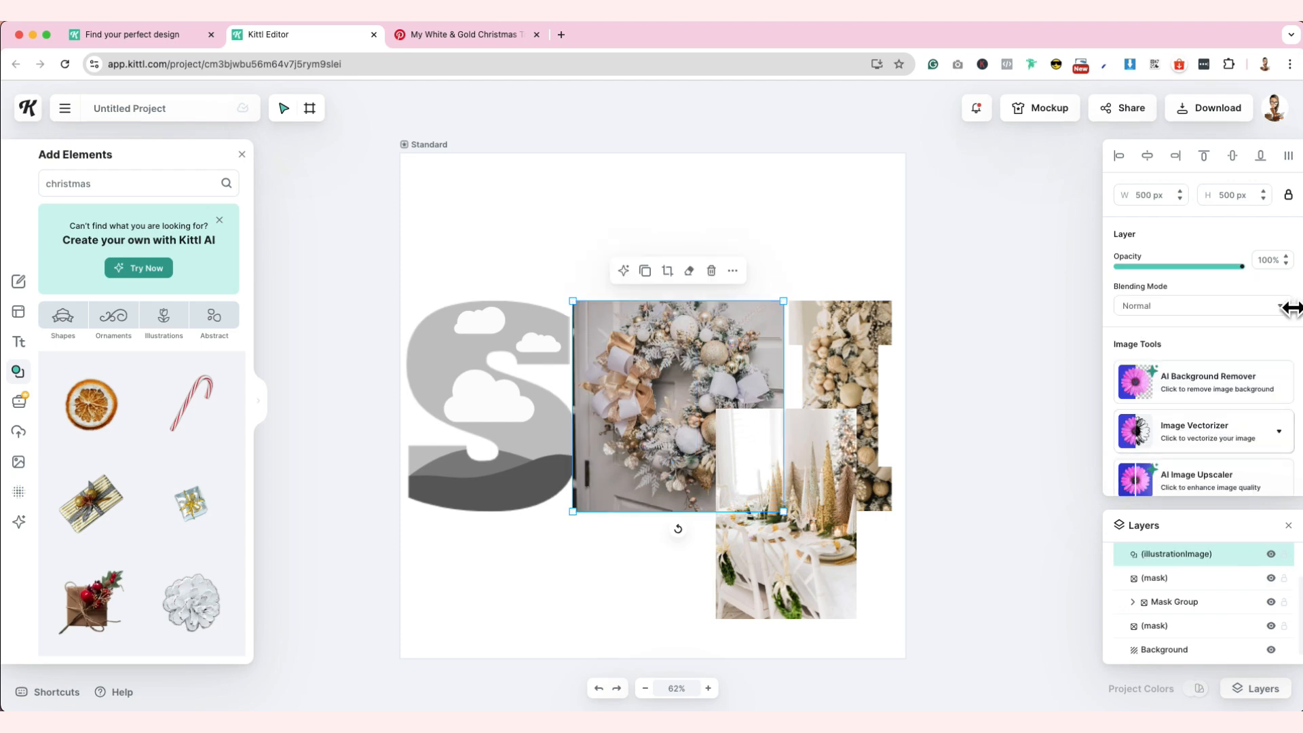
drag(553, 427, 479, 406)
drag(744, 552, 724, 493)
click(755, 614)
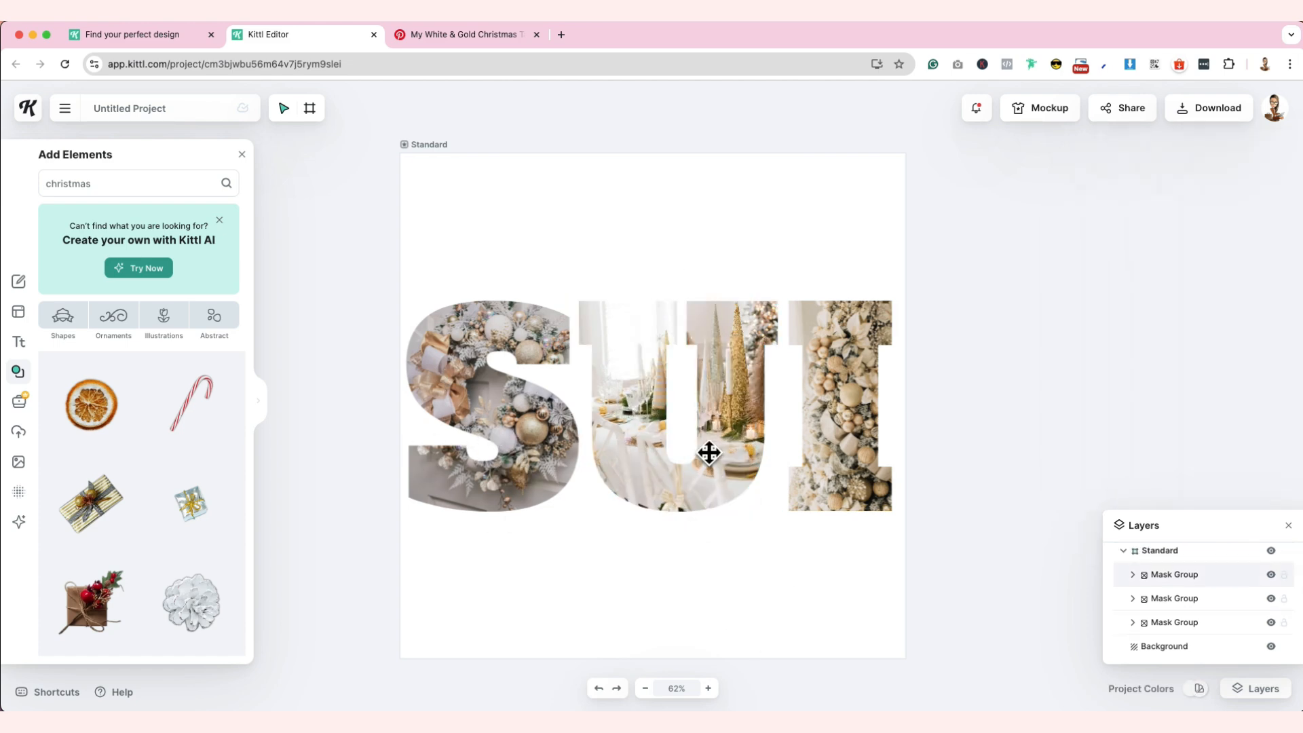
Browse the Pinterest results for another white and gold image, open a white and gold Christmas tree pin and copy its image.
click(434, 37)
scroll(946, 373, down, 3)
scroll(944, 372, down, 8)
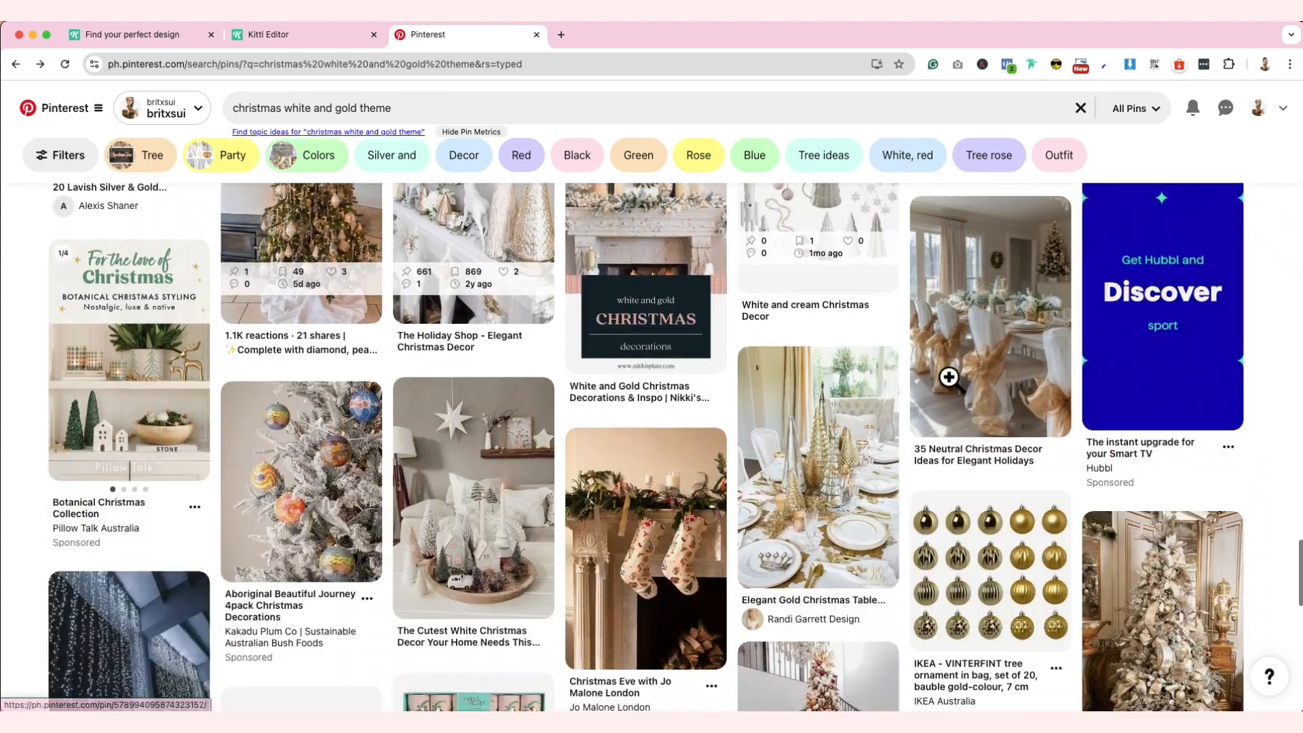
click(949, 377)
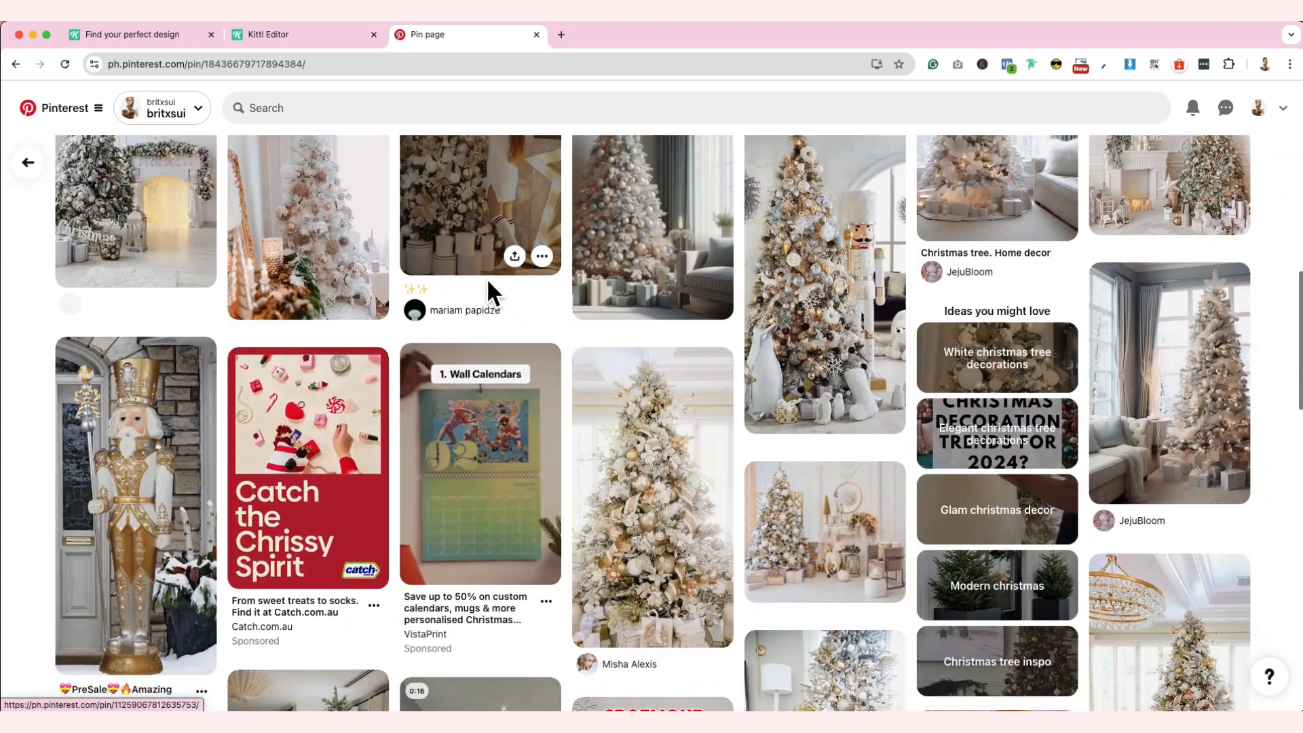
click(645, 532)
right_click(480, 403)
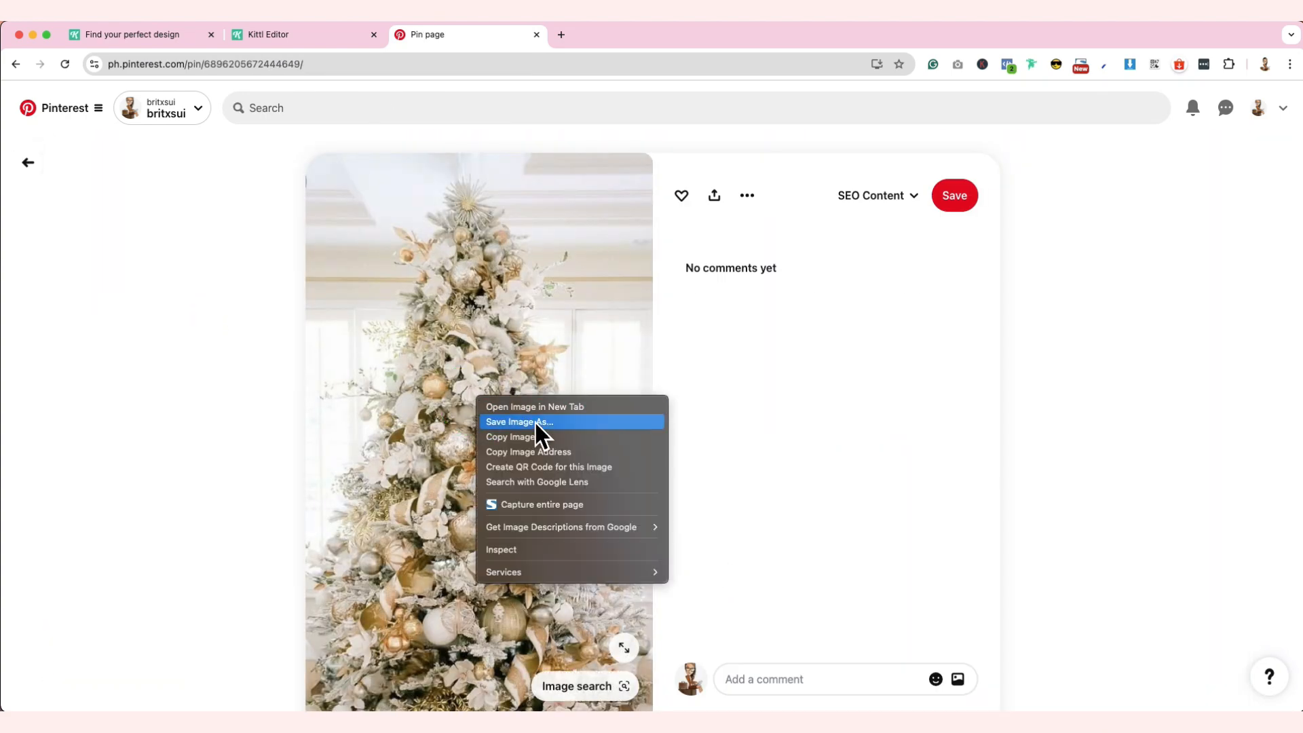
click(529, 436)
Paste the Christmas tree image into the Kittl project and use it to replace the wreath image in the letter S mask.
click(319, 35)
key(ctrl+v)
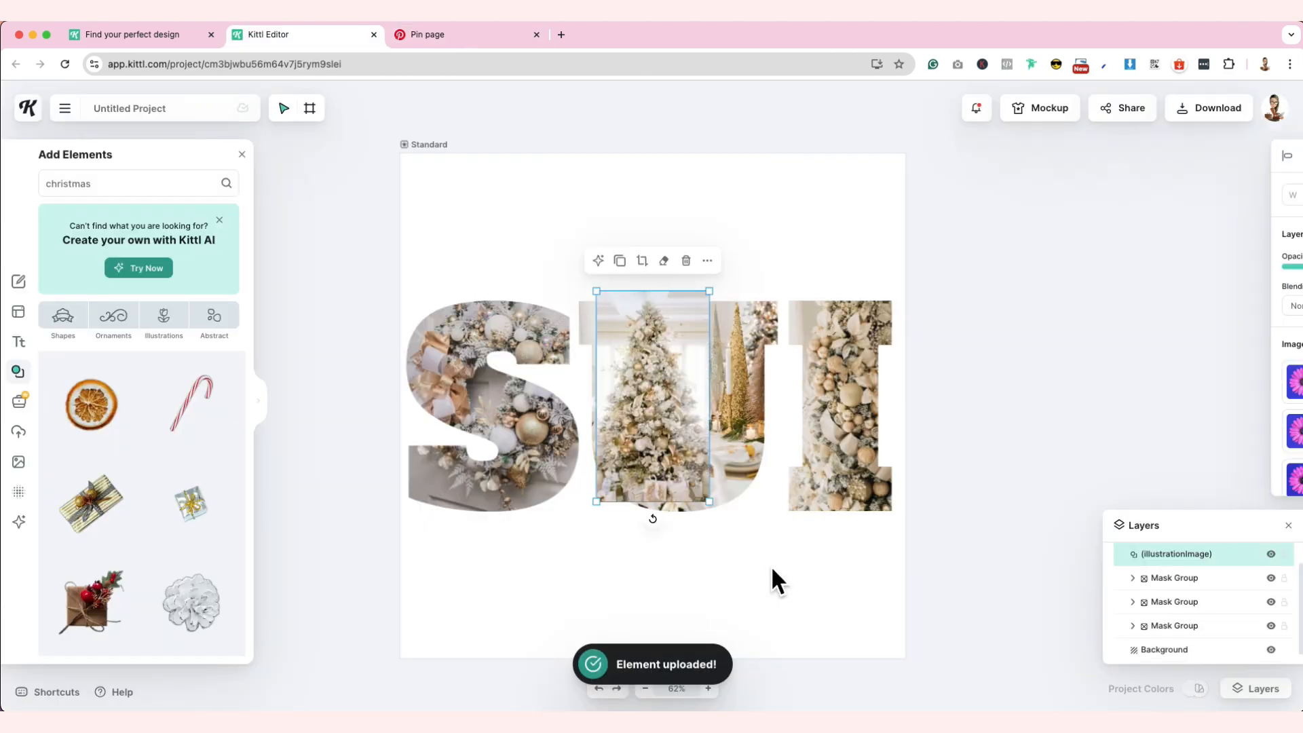
click(530, 429)
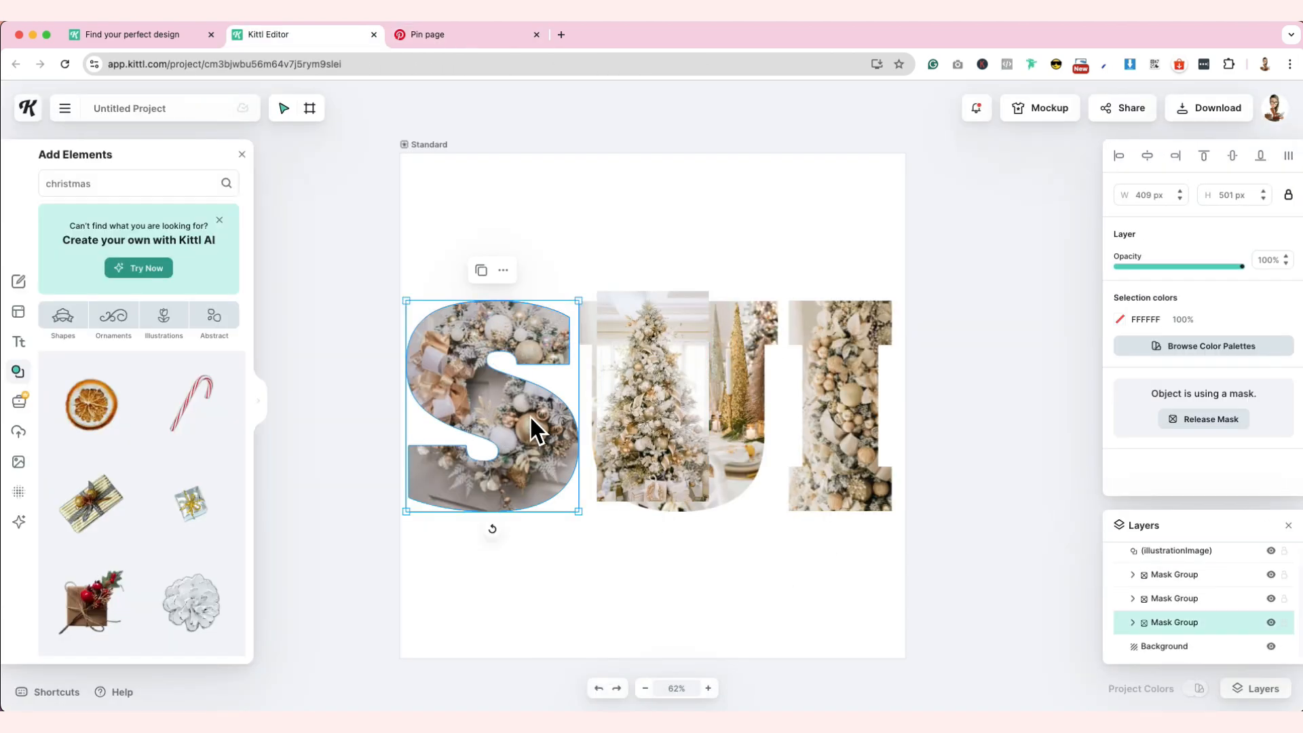
click(1212, 419)
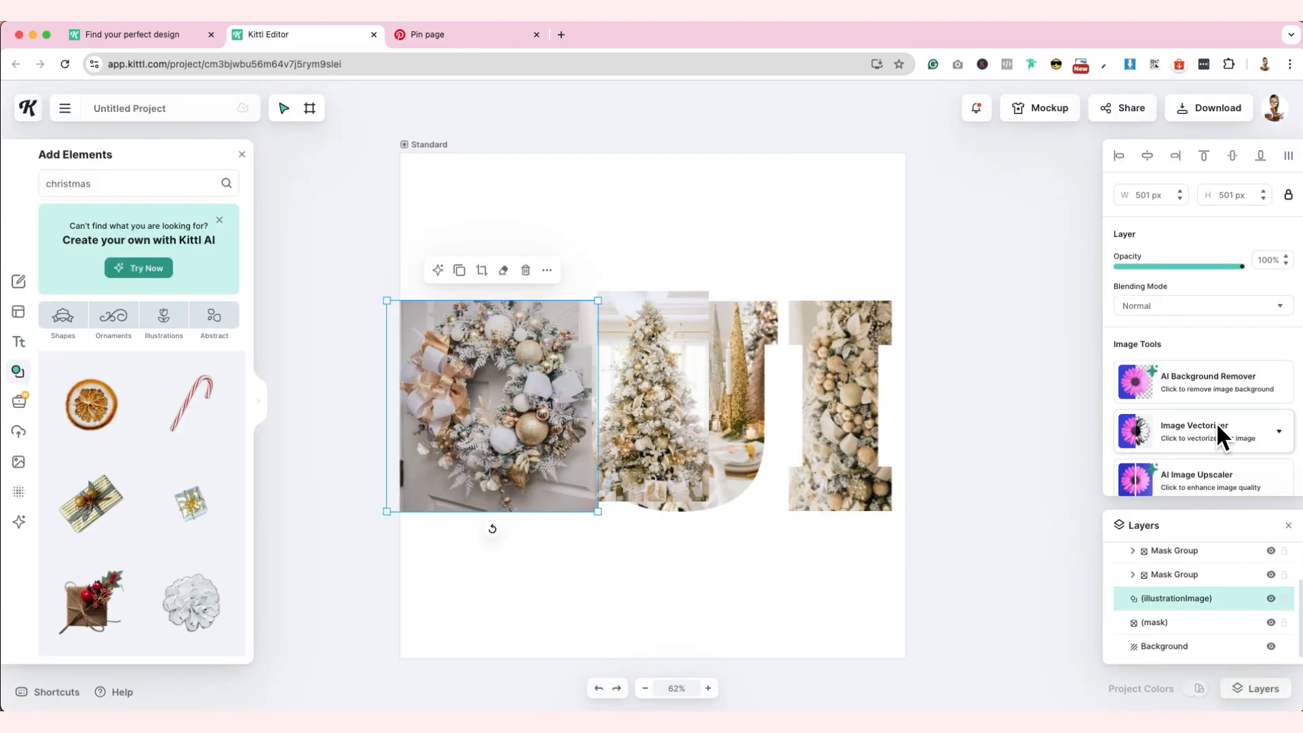
click(532, 274)
drag(699, 495, 536, 471)
click(593, 571)
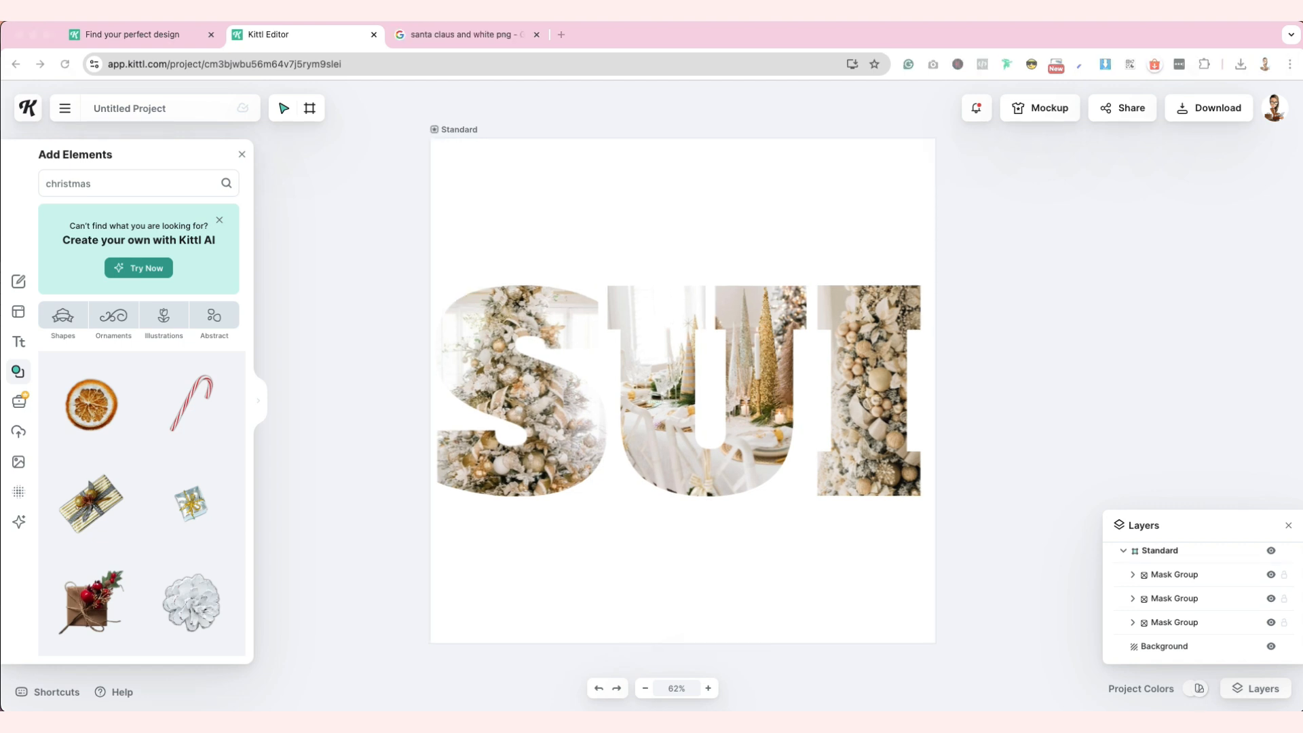
Select the three image-filled letters S, U and I and group them.
scroll(525, 163, down, 2)
drag(466, 170, 906, 502)
right_click(736, 348)
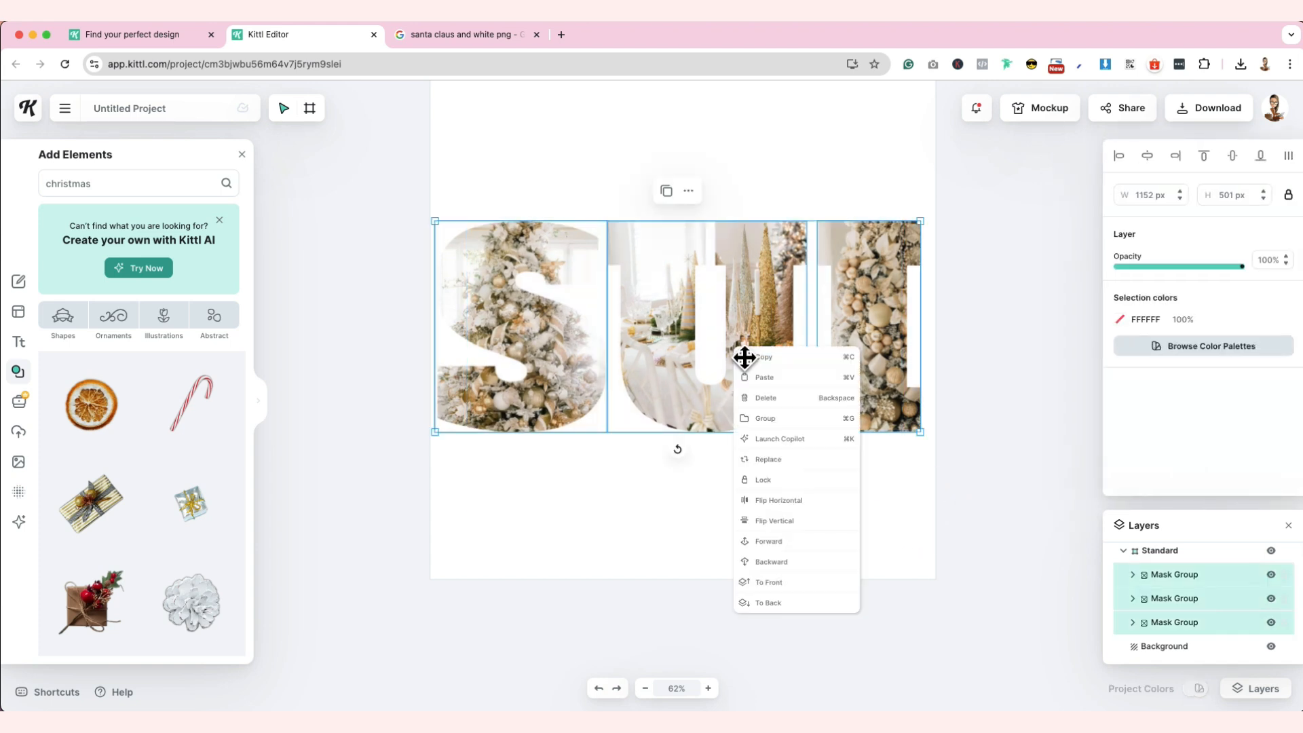
click(778, 422)
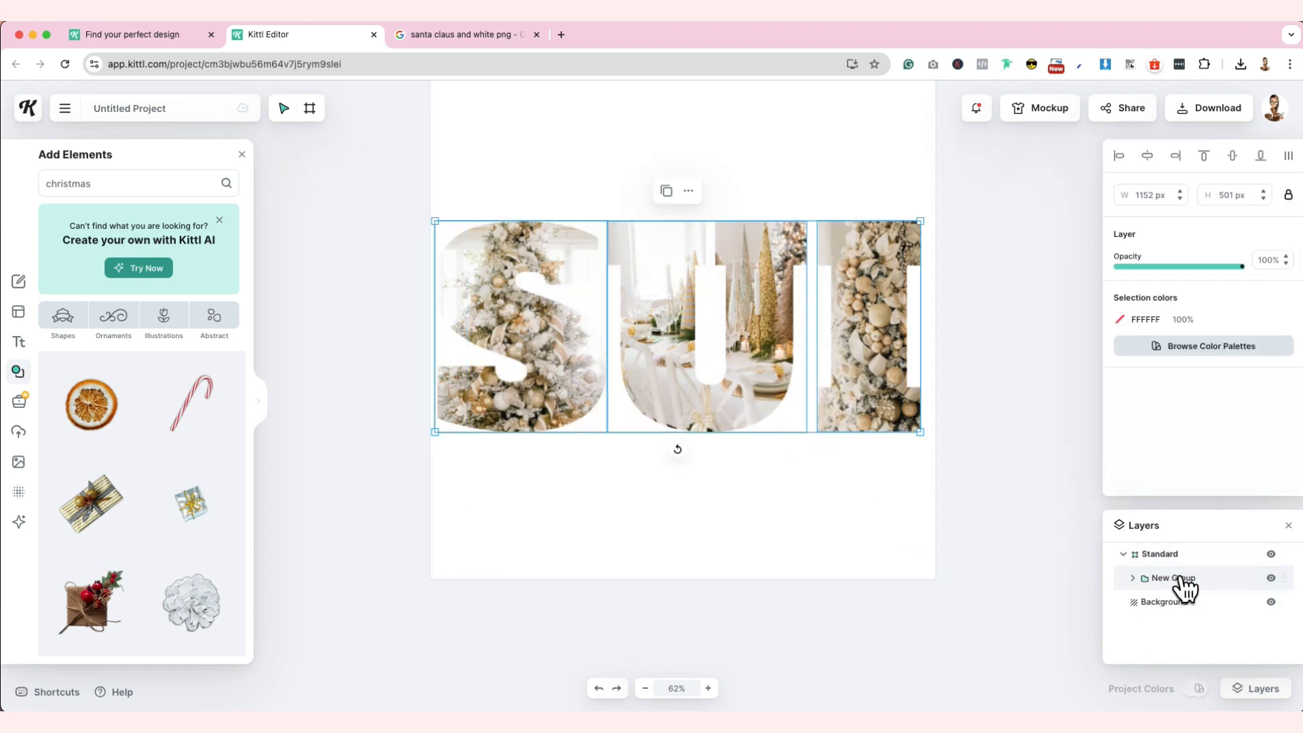
Duplicate the SUI letter group and ungroup the duplicate.
click(668, 197)
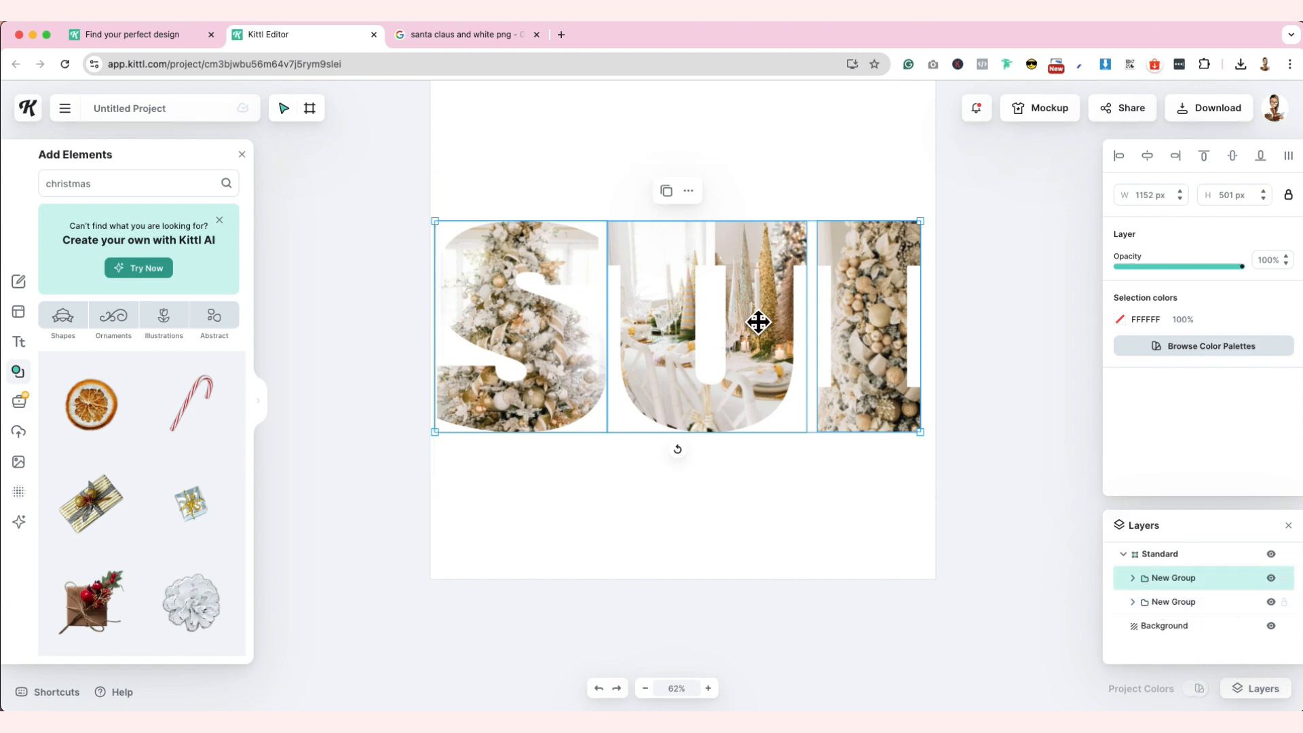
right_click(753, 291)
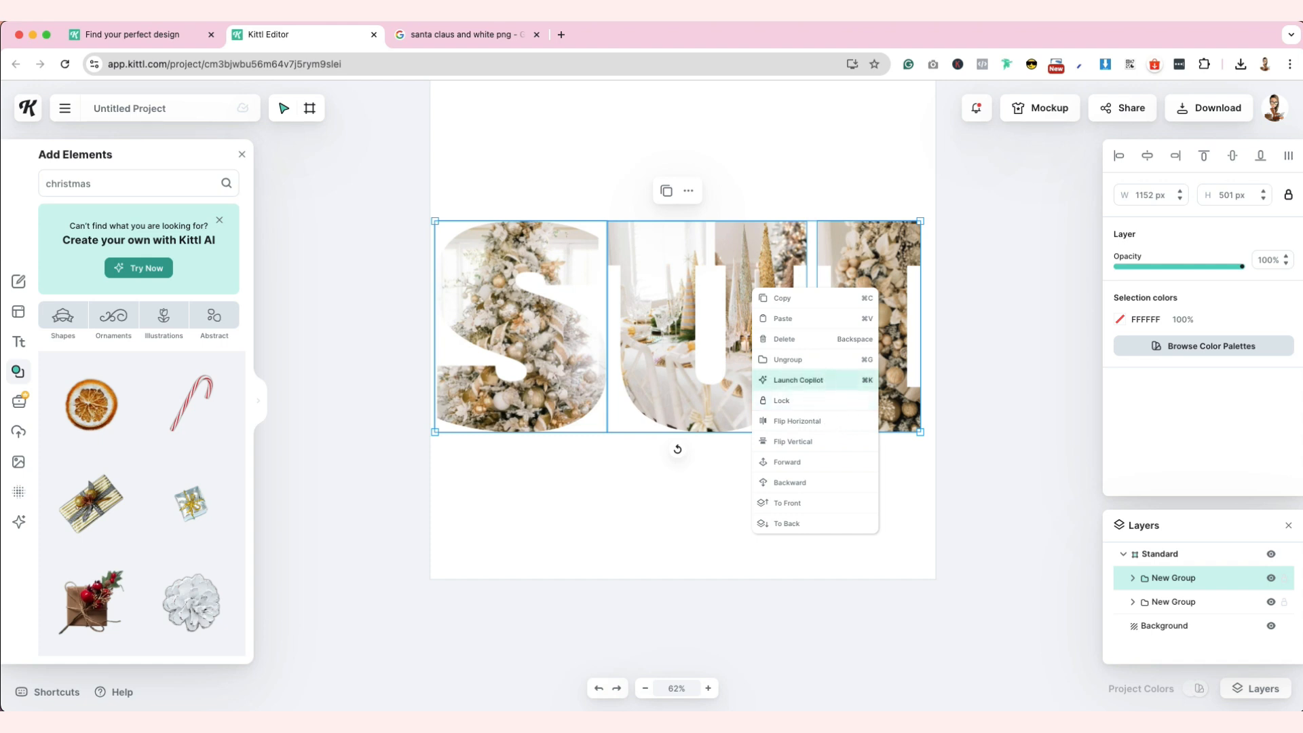
click(820, 362)
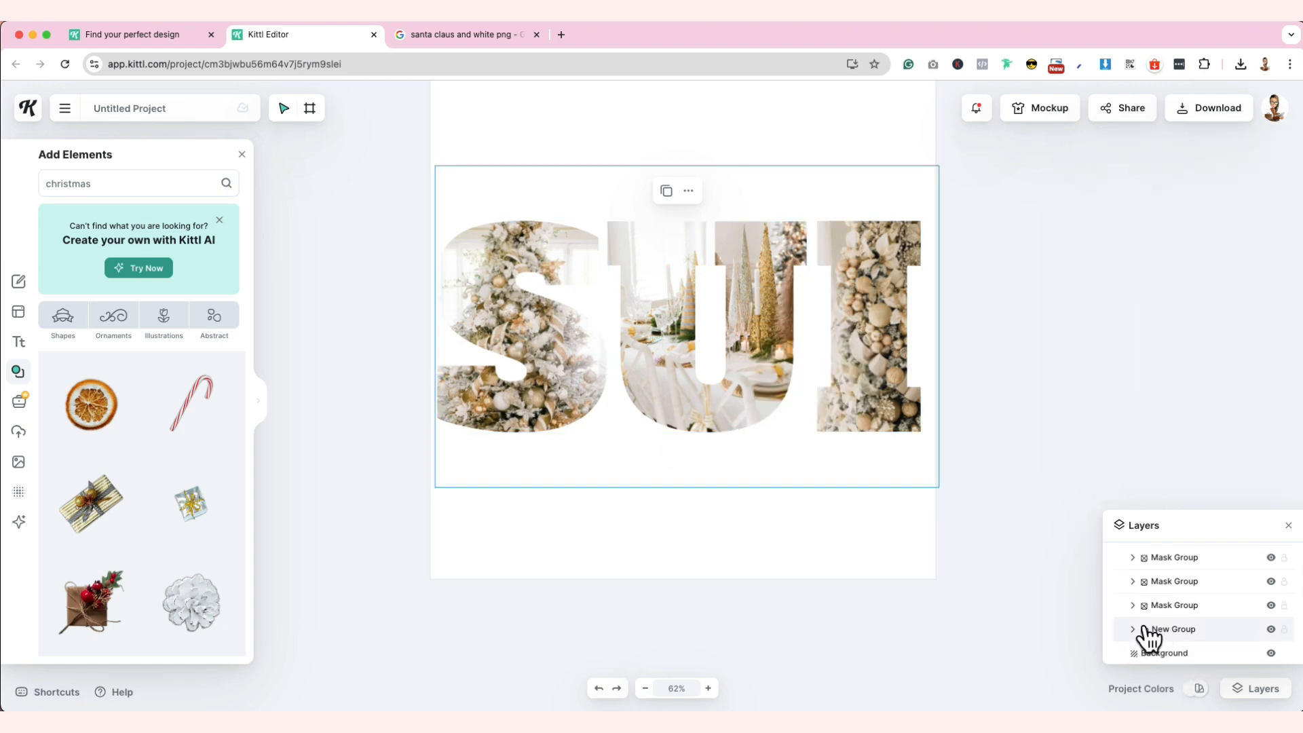
click(1132, 629)
scroll(1220, 617, down, 1)
click(1136, 618)
scroll(1156, 600, up, 1)
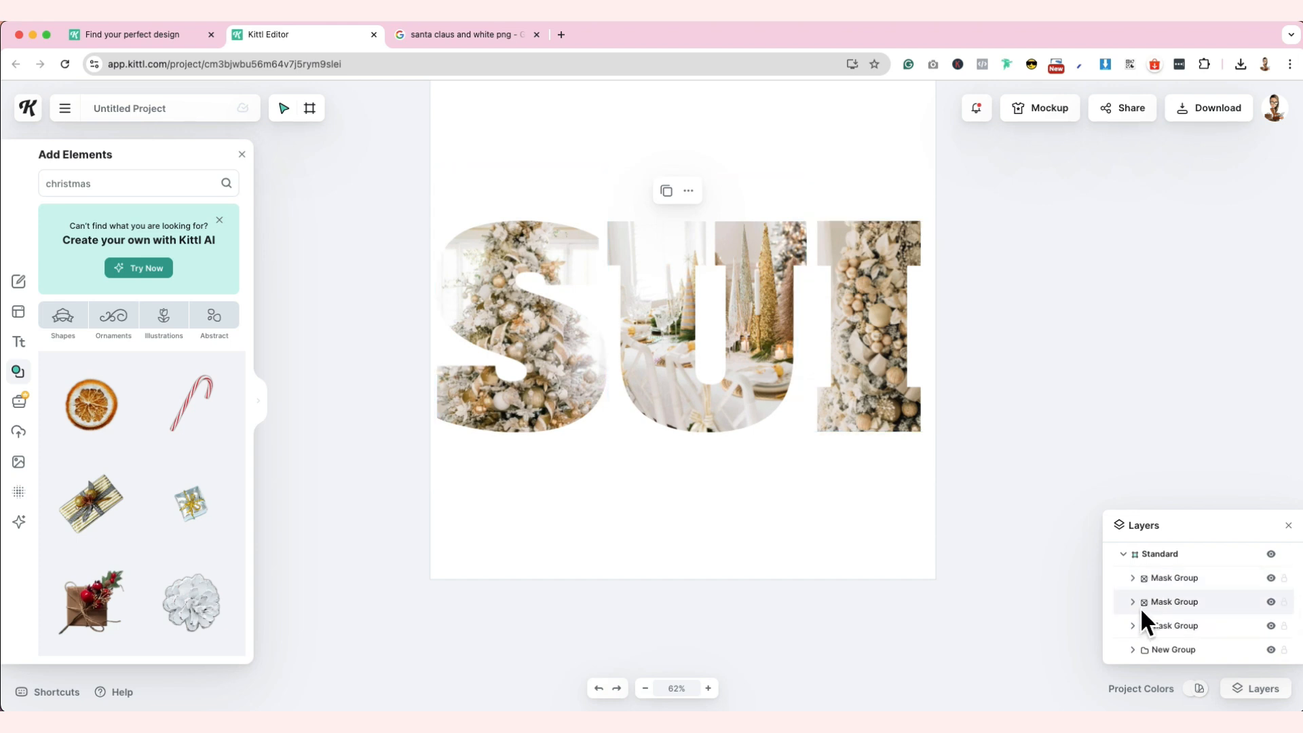
Release the masks of the ungrouped letters S, U and I so their images are separate from the letter shapes.
click(553, 314)
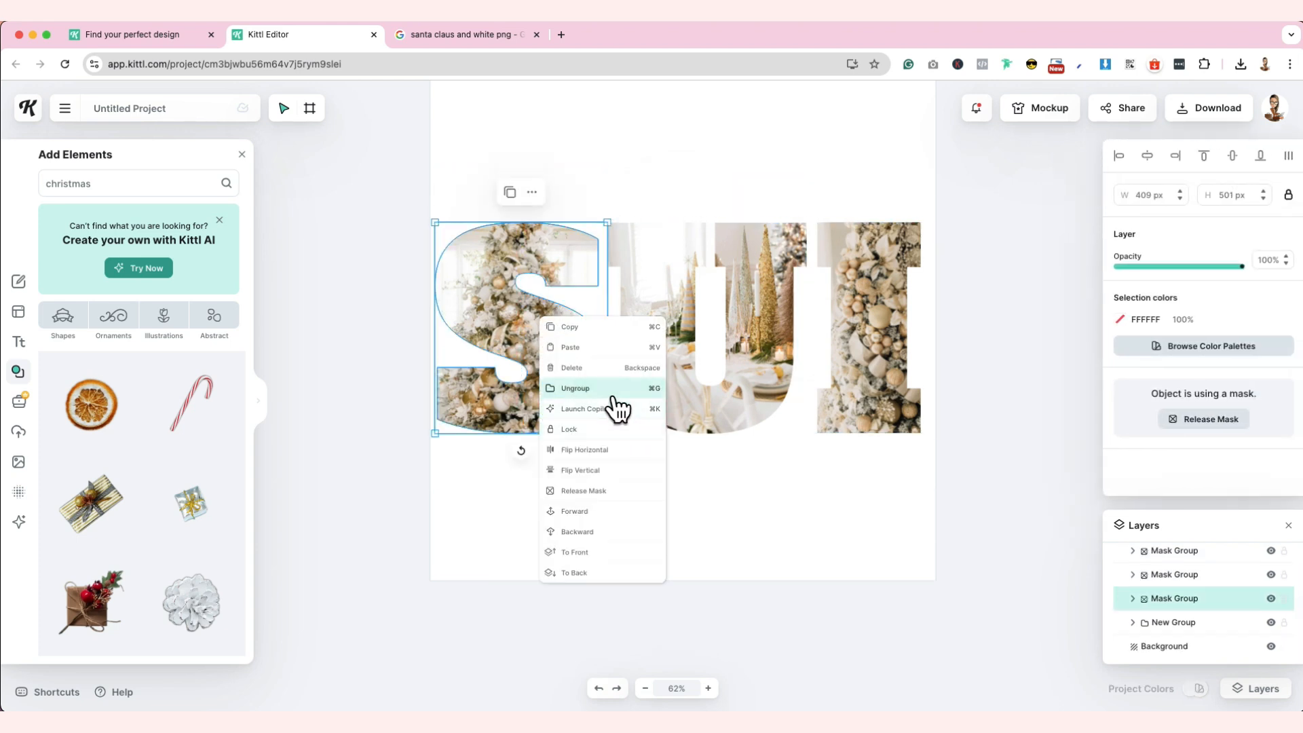
click(587, 494)
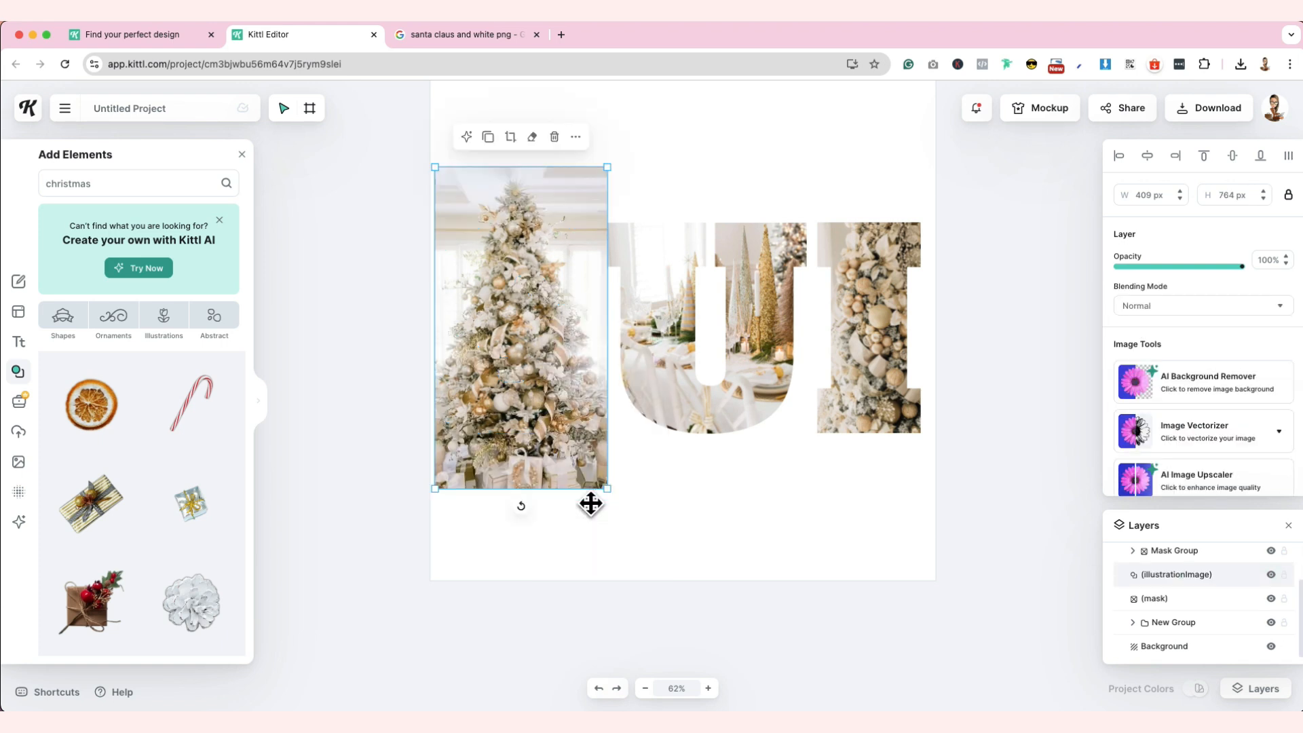
click(677, 395)
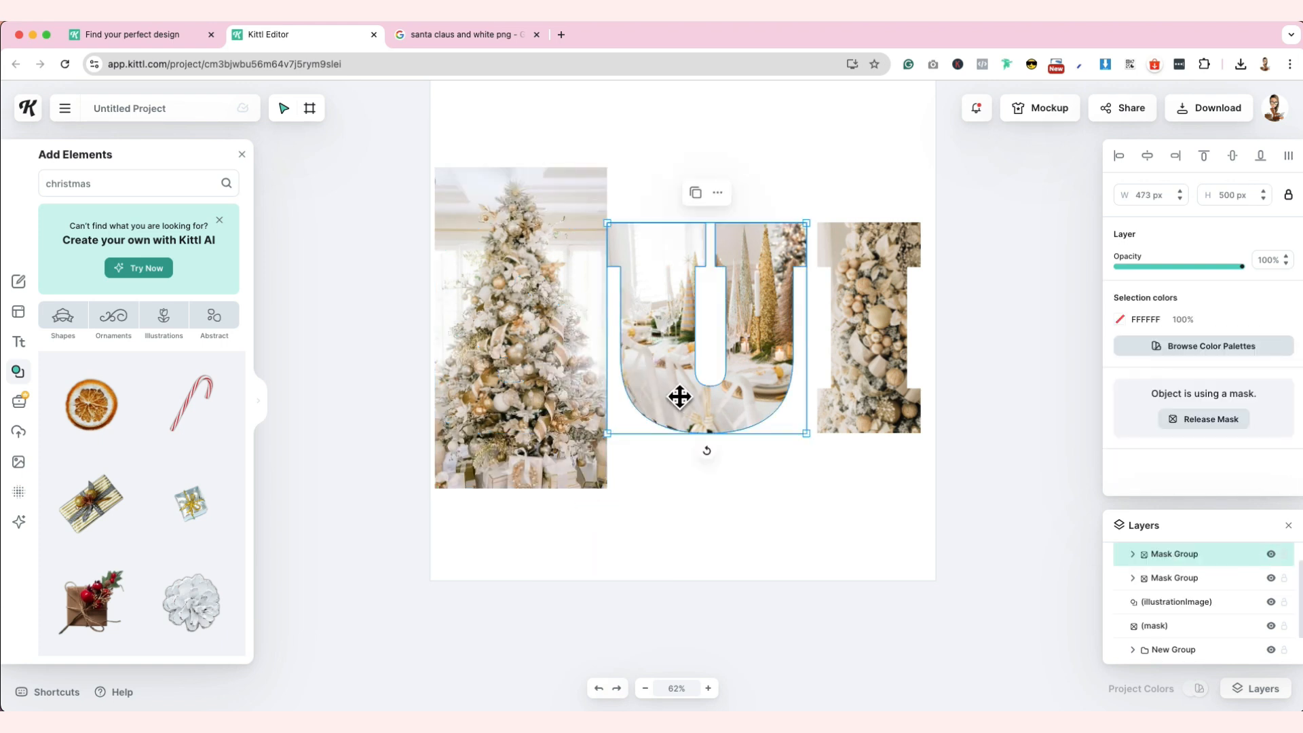
click(1219, 427)
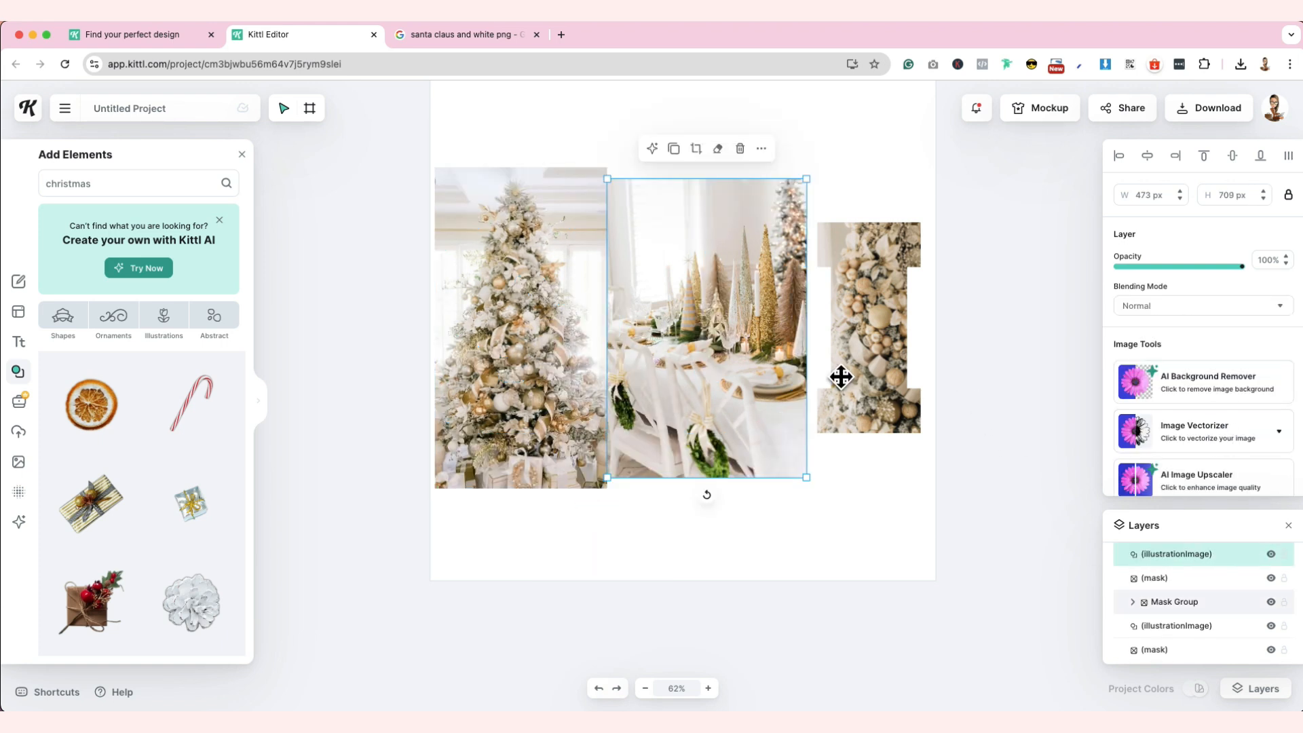
click(855, 370)
click(1221, 418)
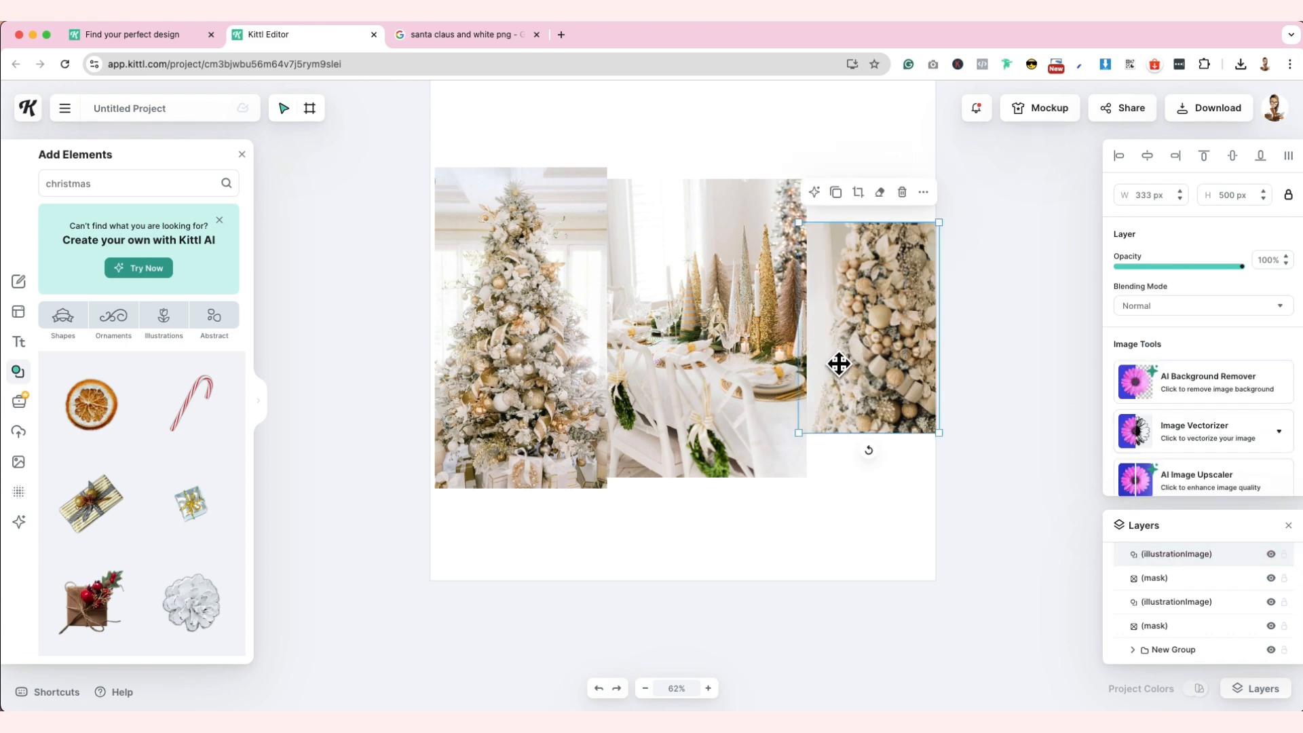
Delete the three released images, leaving only the empty S, U and I letter masks above the original group.
key(Delete)
click(762, 358)
key(Delete)
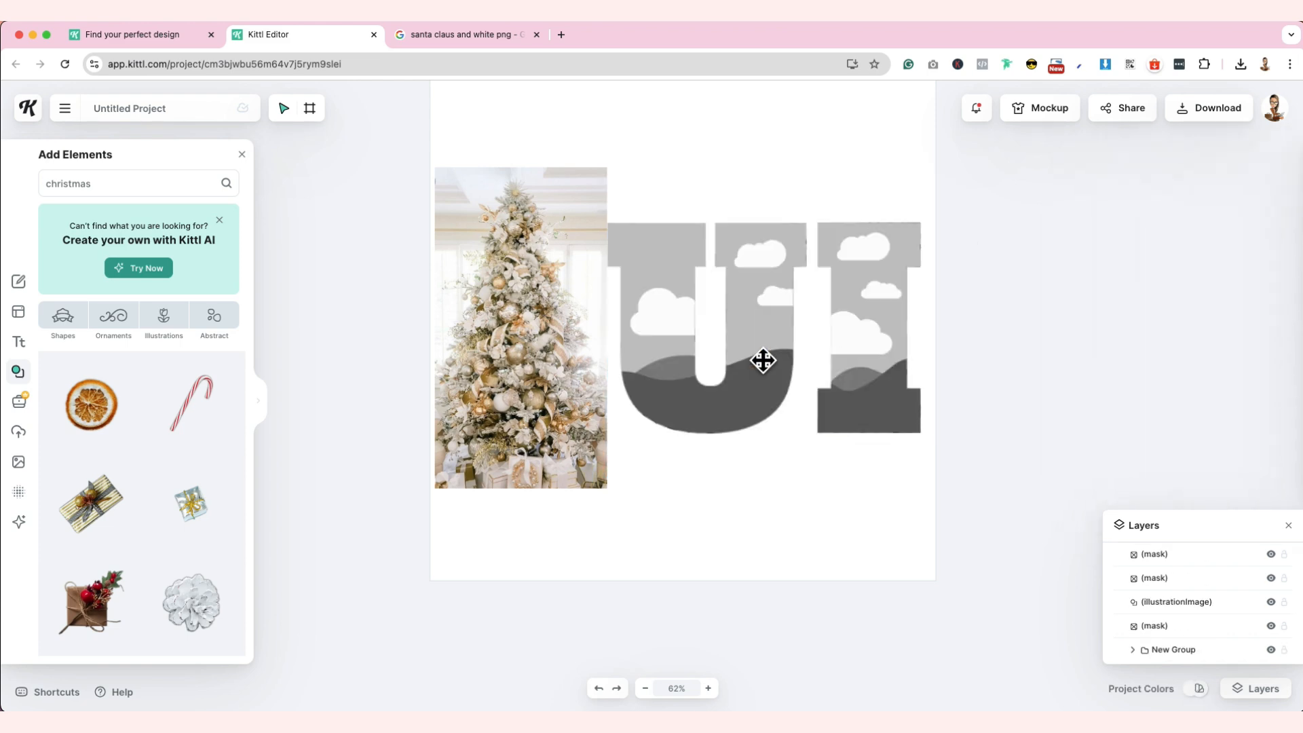
click(559, 329)
key(Delete)
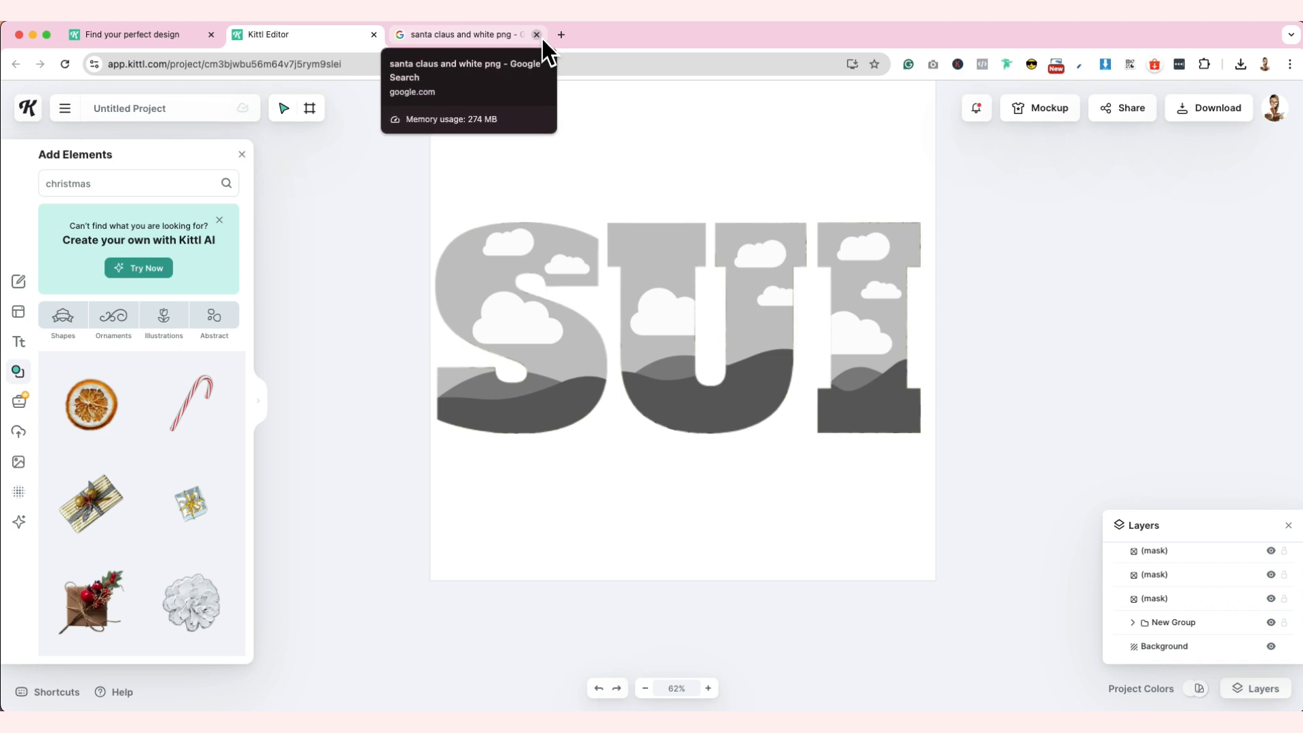
View the hand-drawn Santa Claus image in the Google Images tab and return to the Kittl project.
click(506, 41)
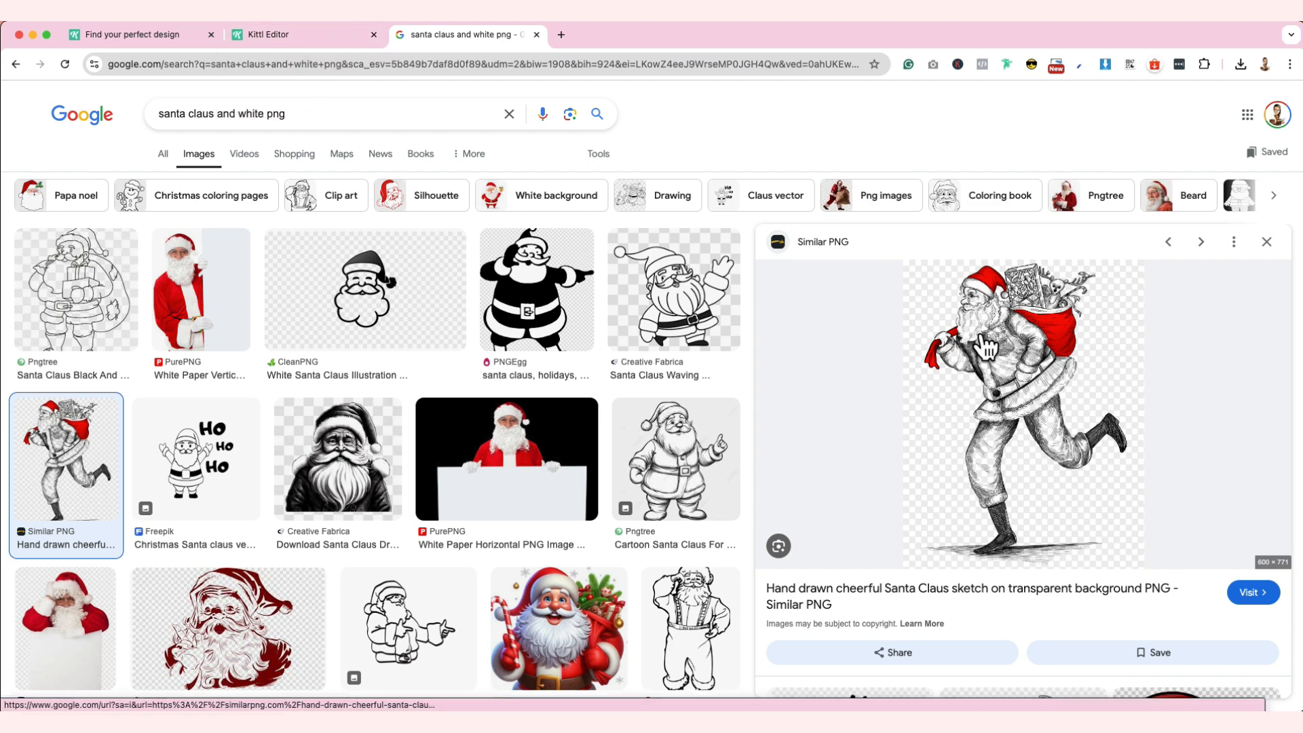
click(306, 35)
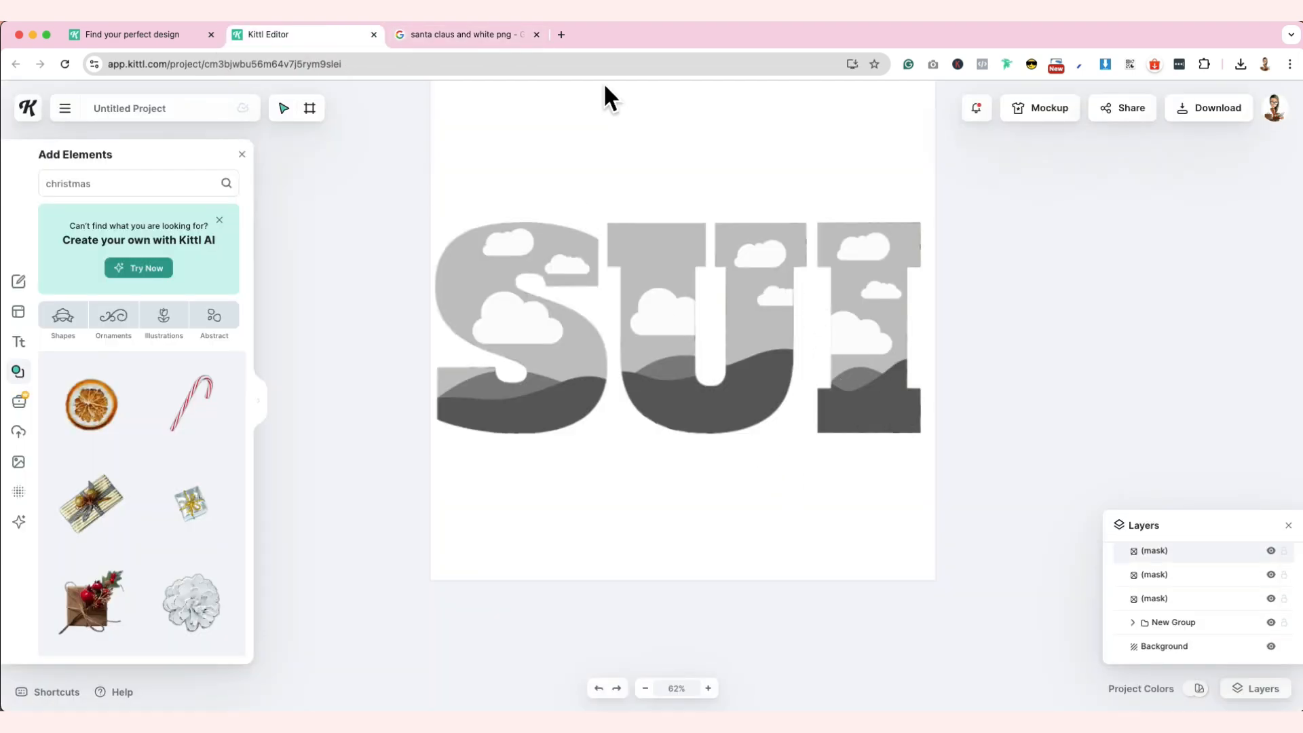
Copy the hand-drawn Santa Claus image from the Google Images tab and paste it onto the Kittl canvas below the letters.
click(465, 37)
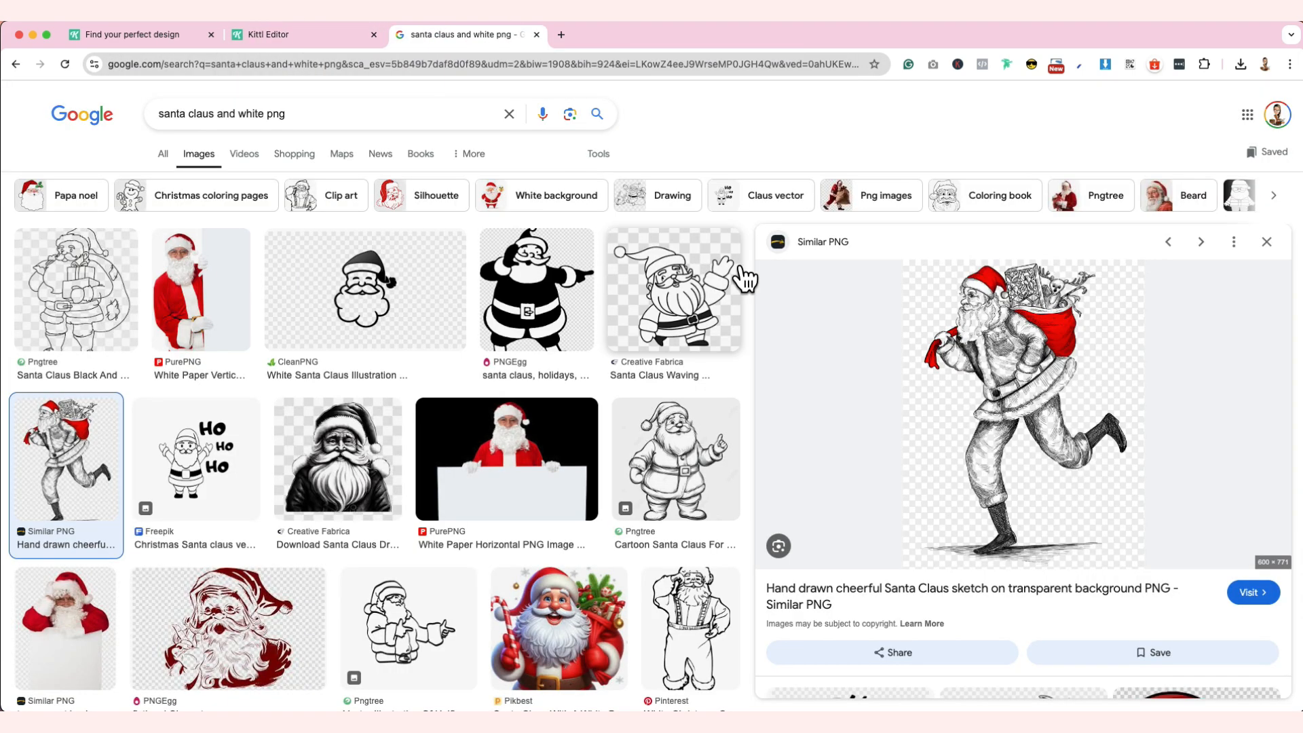
right_click(1062, 368)
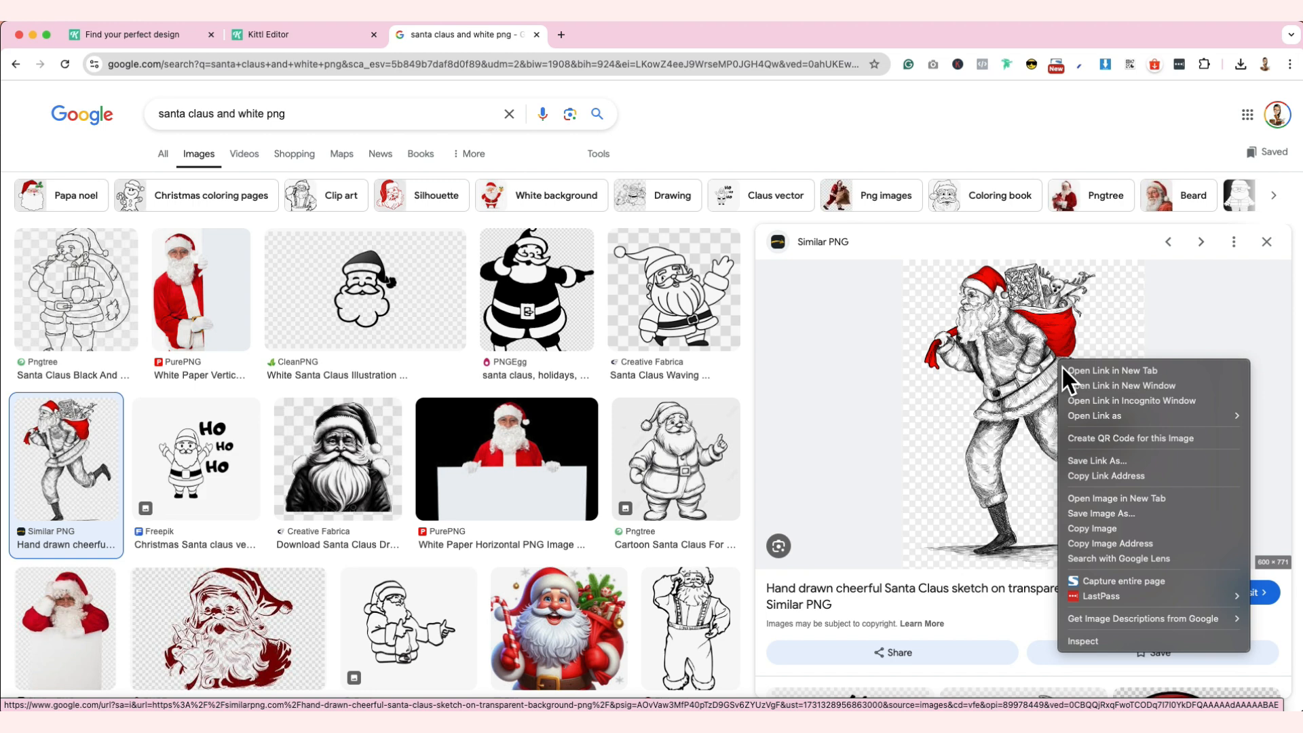
click(1119, 528)
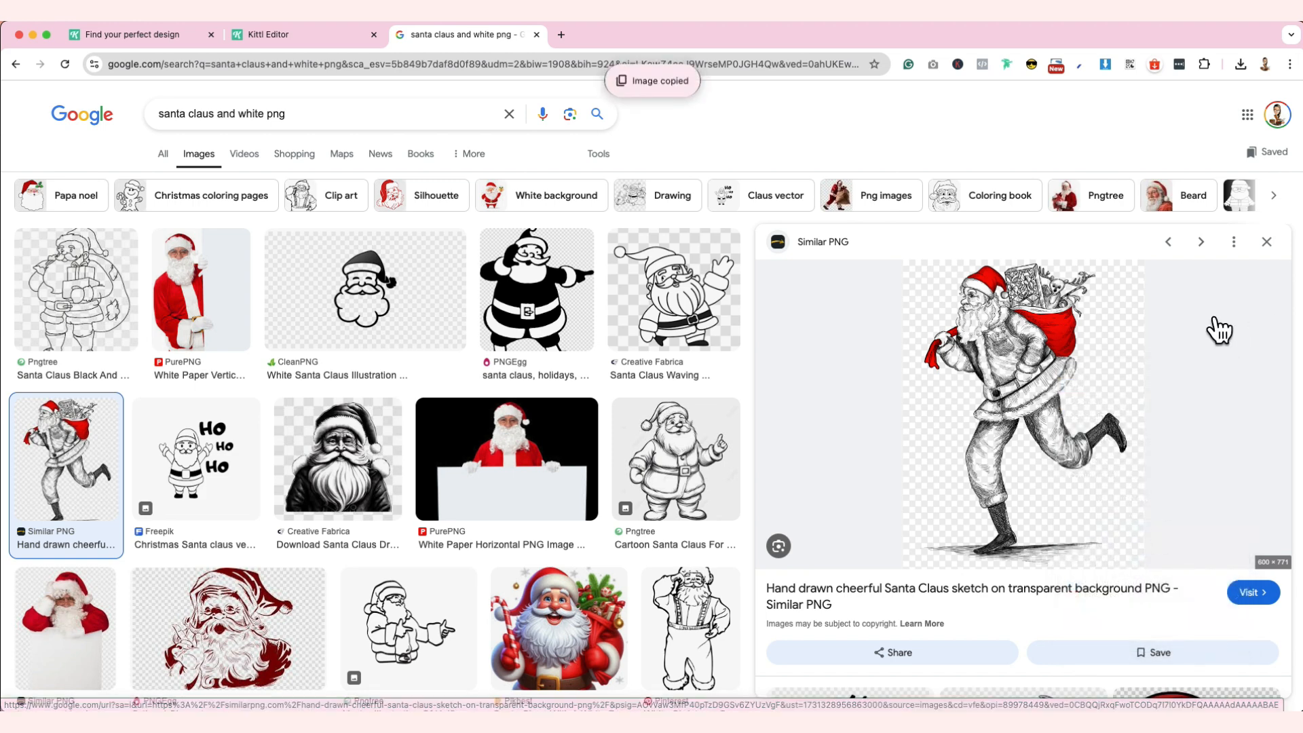
click(319, 36)
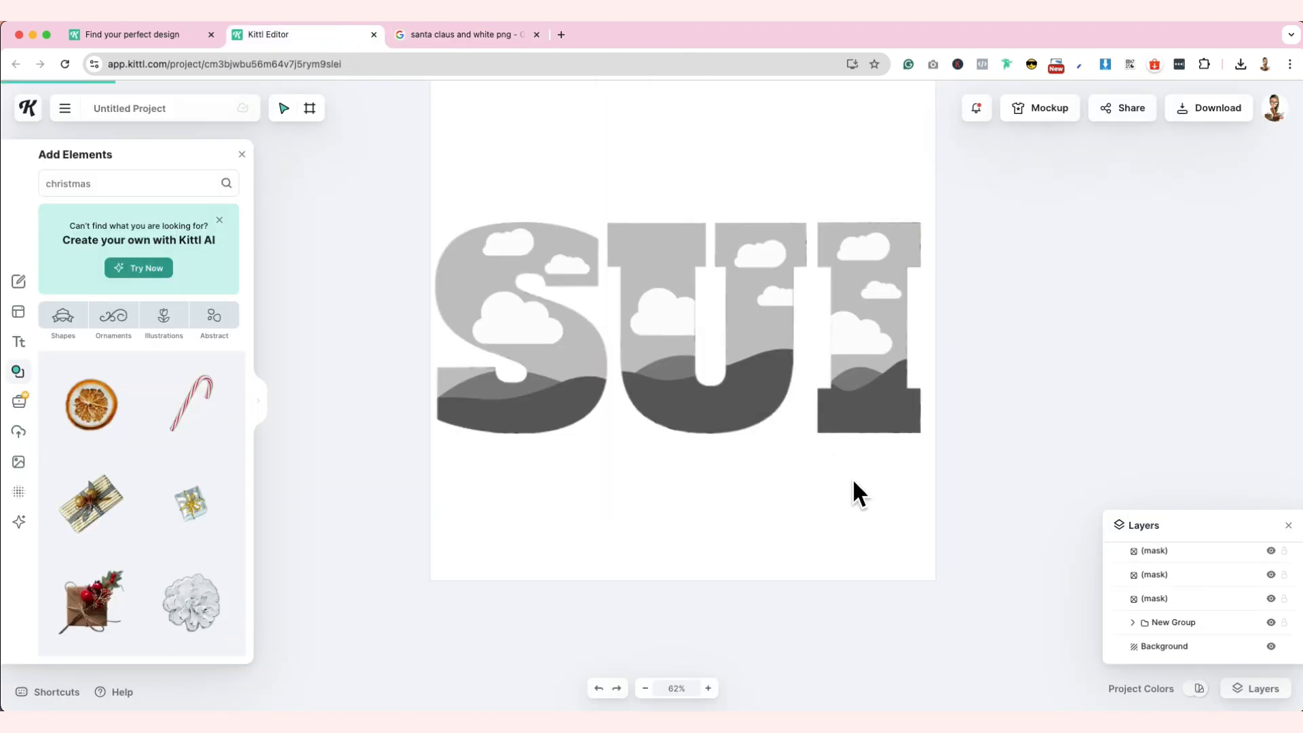
key(super+v)
drag(703, 427, 785, 481)
Lock the original letter group that lies beneath the three empty letter masks.
scroll(1164, 600, up, 1)
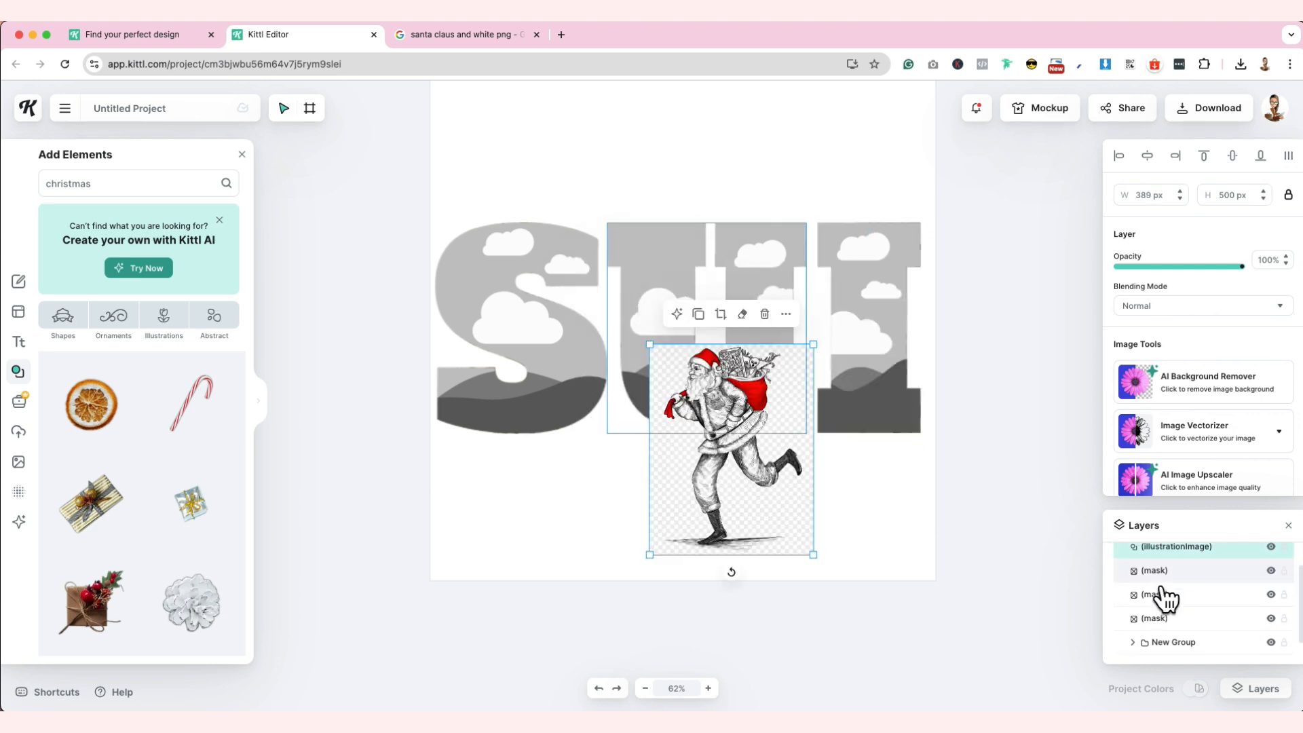
scroll(1195, 610, down, 2)
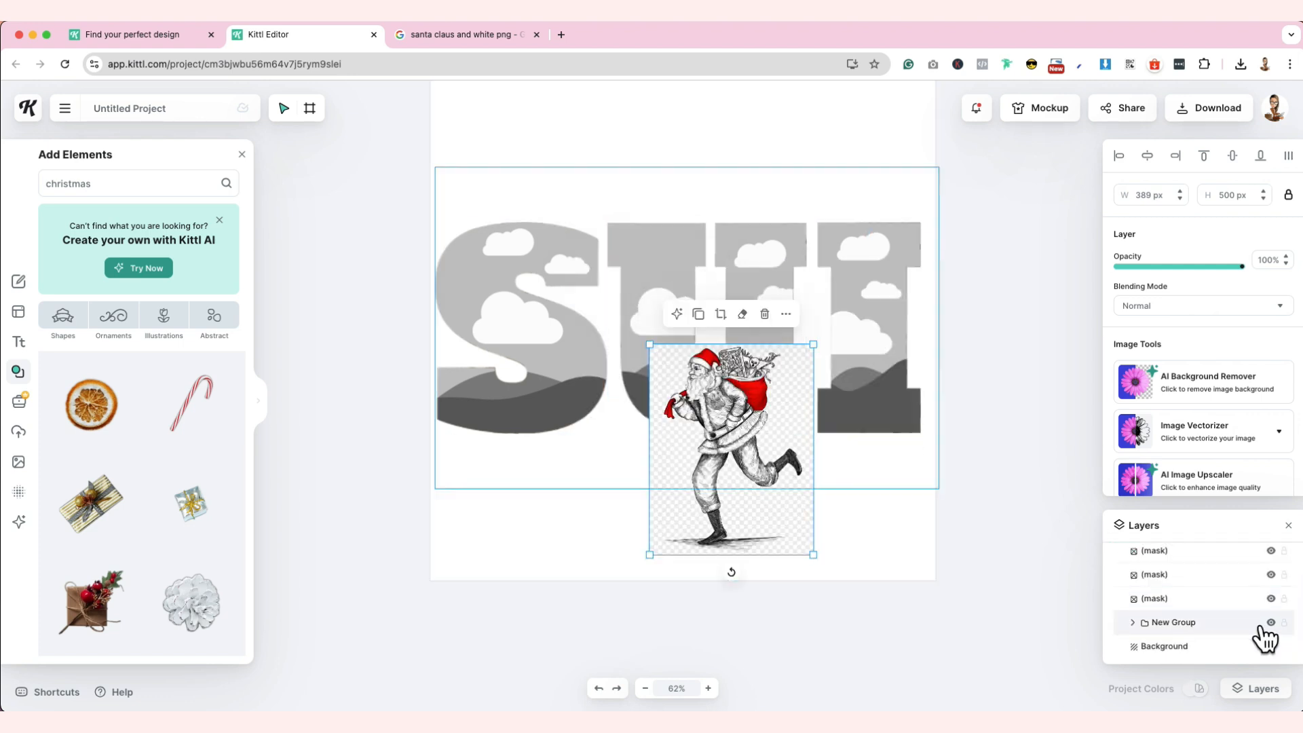
click(1283, 622)
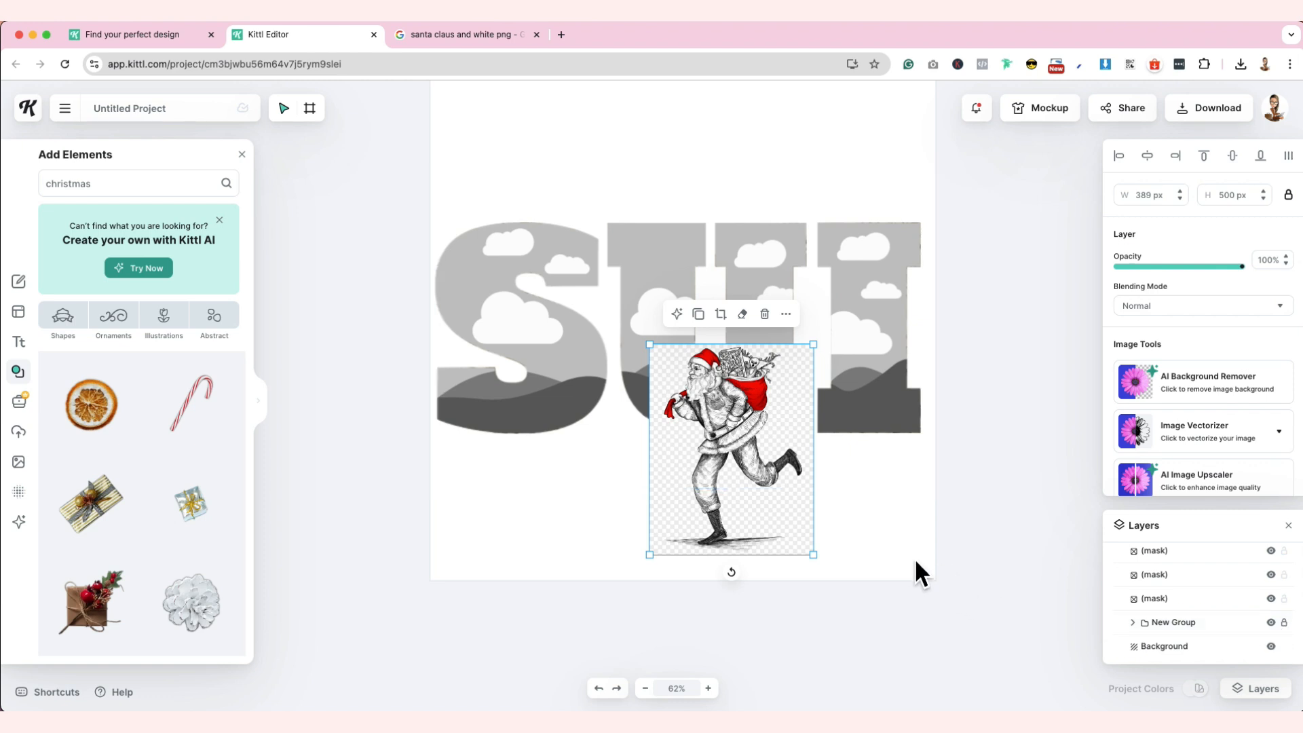
scroll(1160, 577, up, 1)
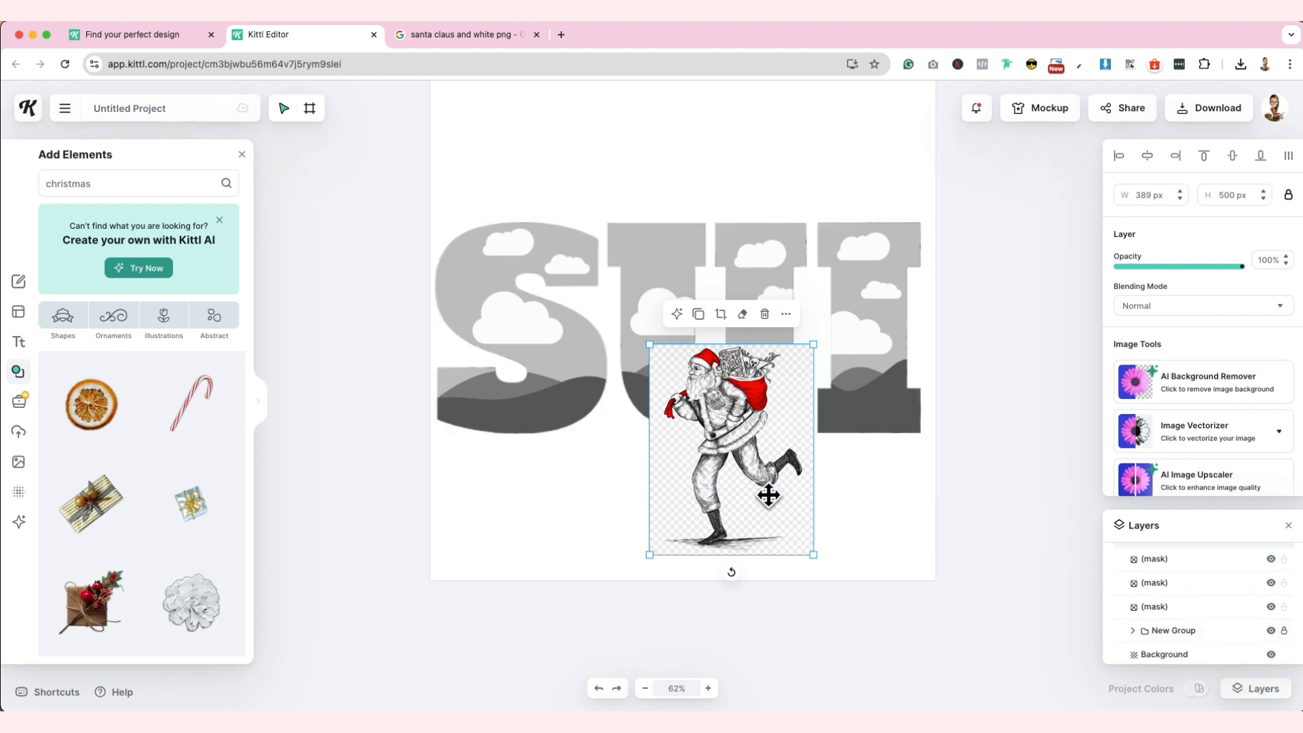
Place the Santa image in the empty I mask and scale it down to about 311 × 399 px.
drag(744, 463, 870, 377)
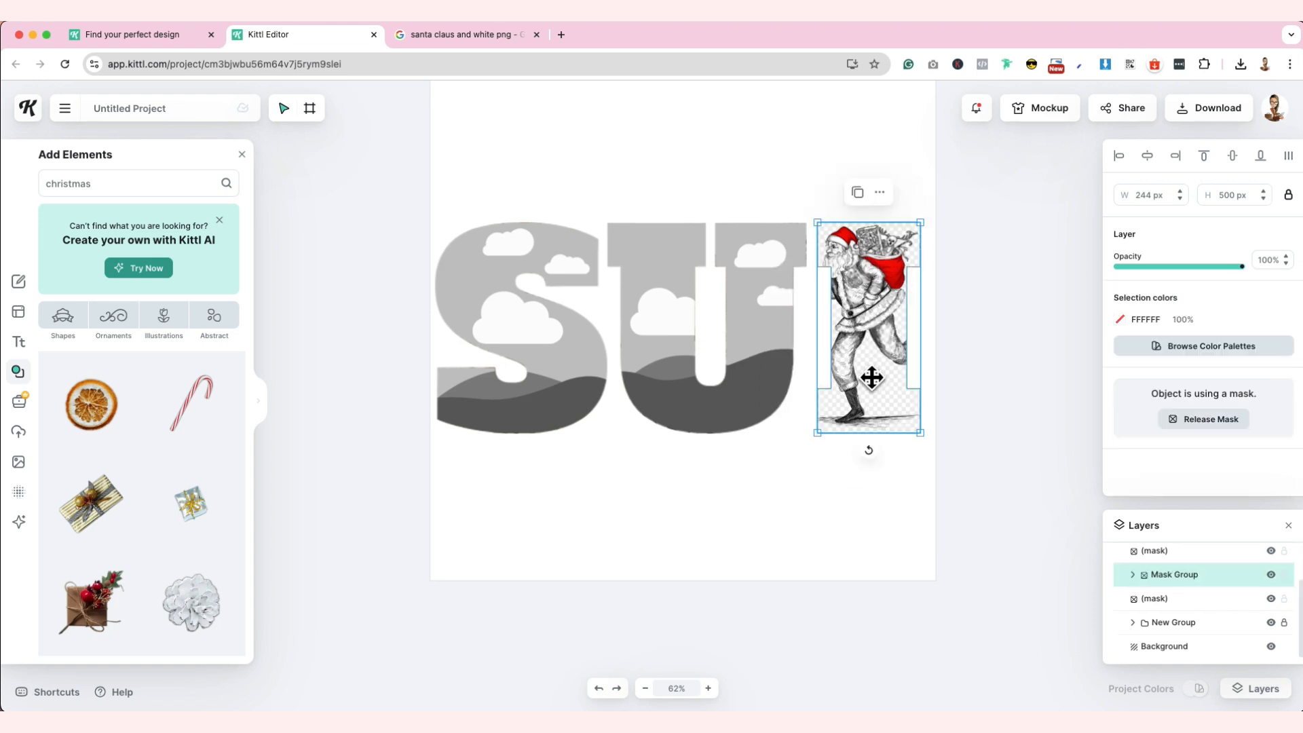
double_click(880, 350)
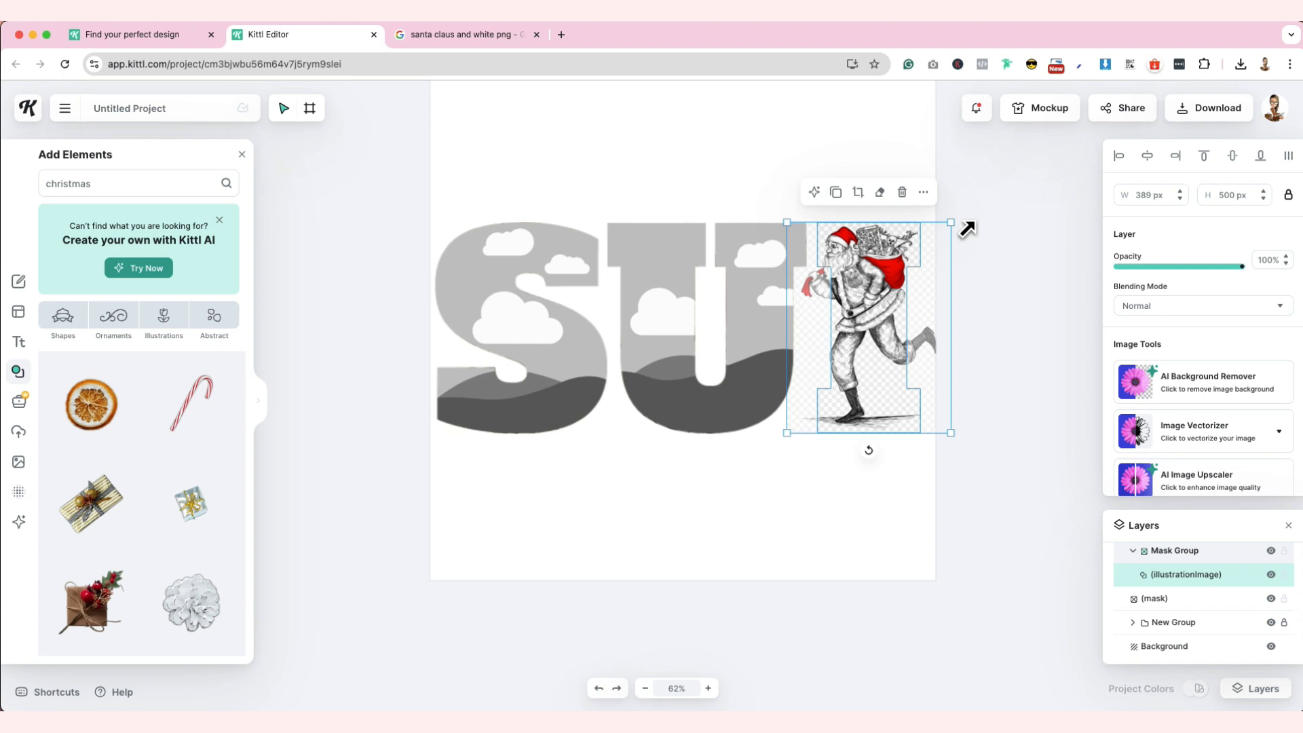
drag(966, 229, 977, 316)
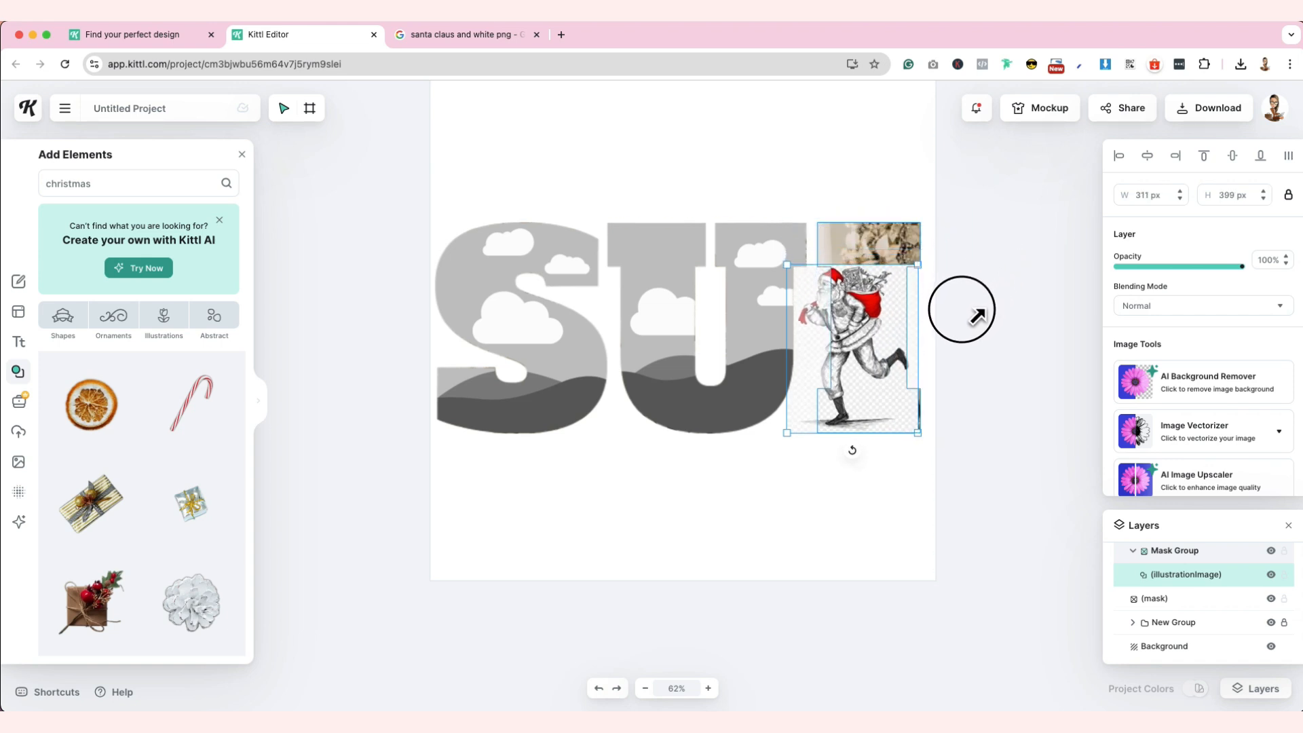
drag(977, 315, 977, 316)
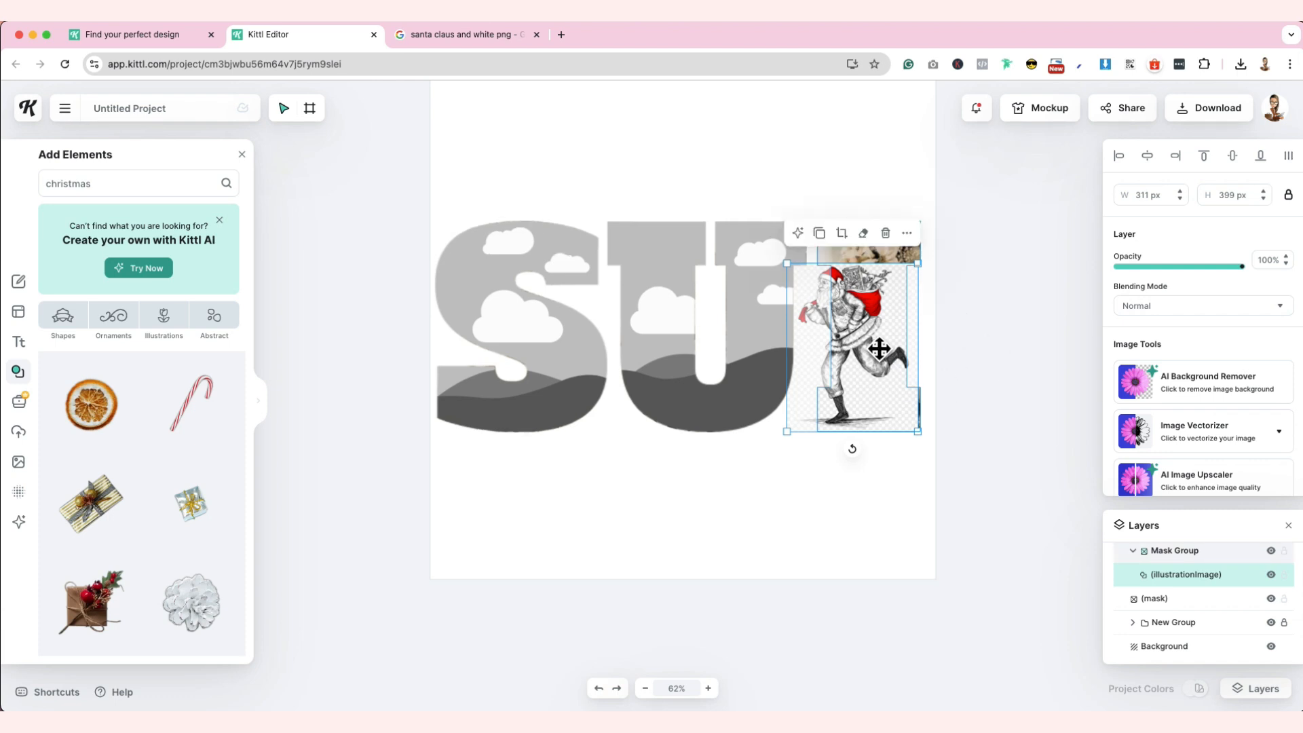
Shrink Santa to about 244 × 314 px at the foot of the I and remove the image's background with AI Background Remover.
drag(879, 349, 897, 348)
drag(938, 269, 922, 309)
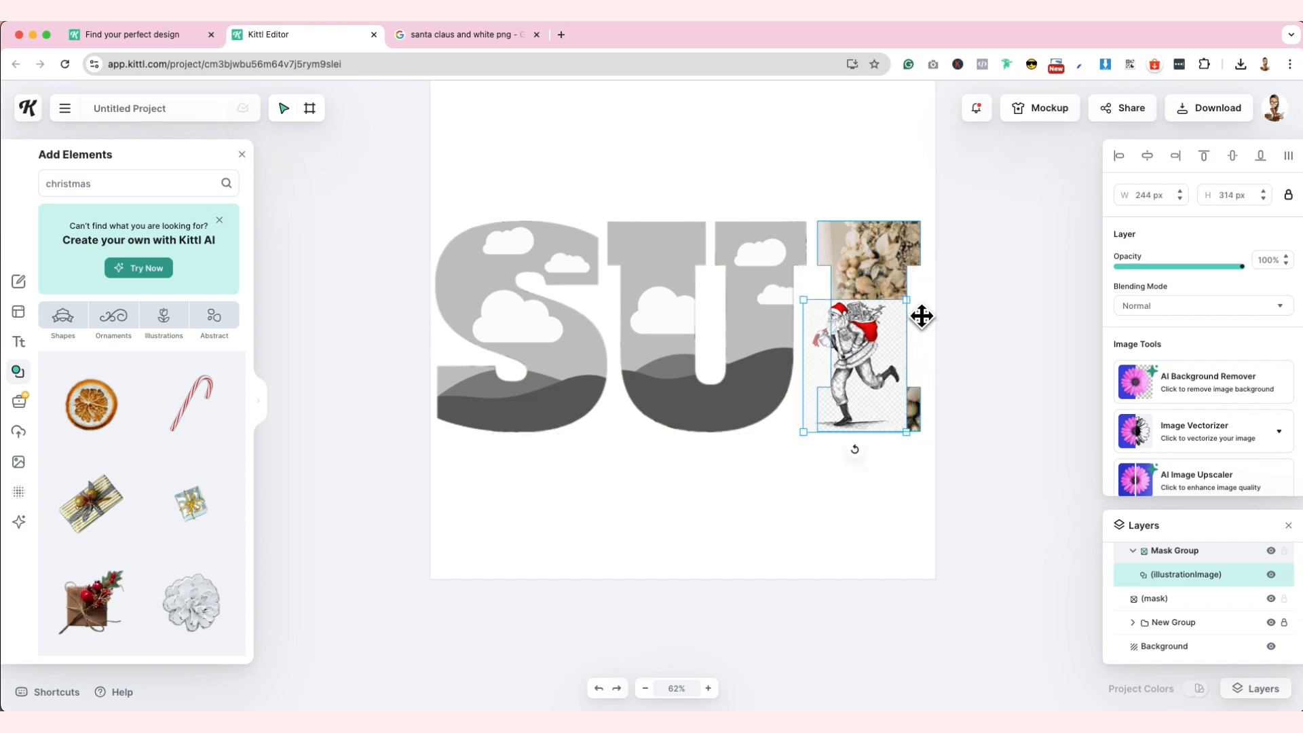
drag(881, 362, 898, 360)
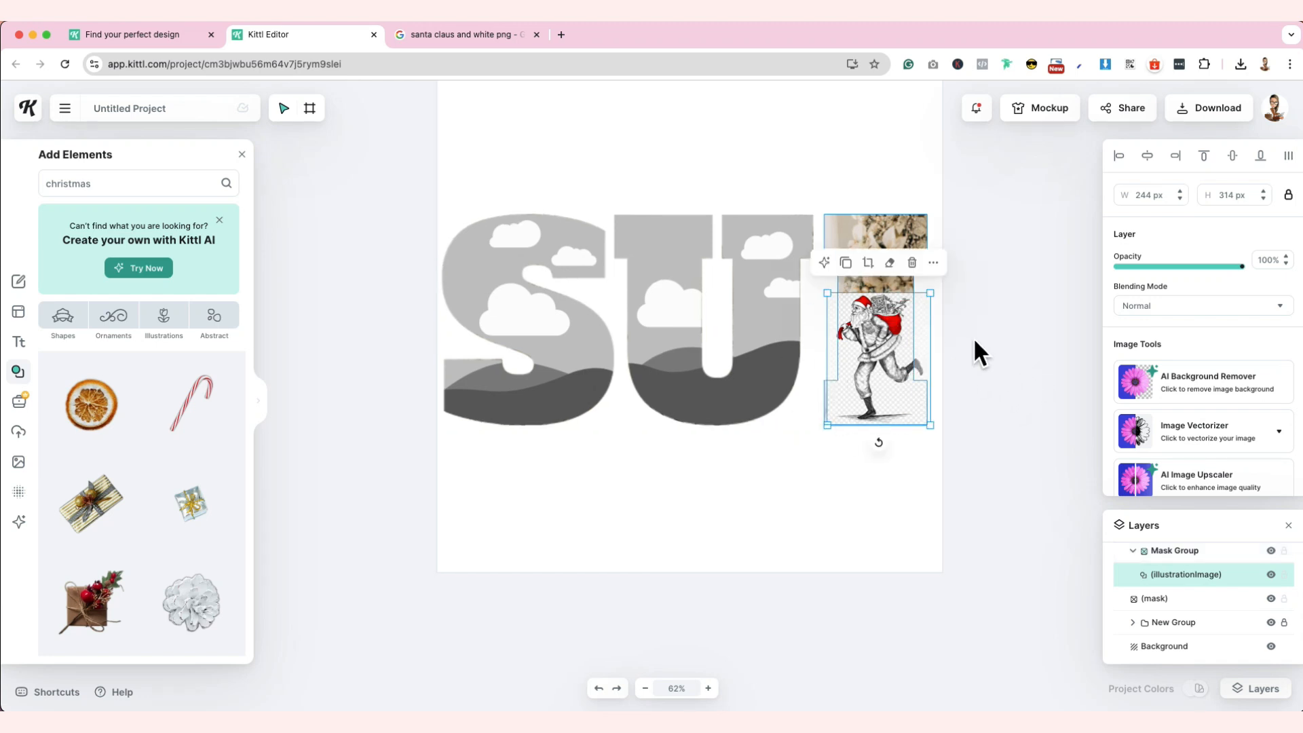
click(1184, 395)
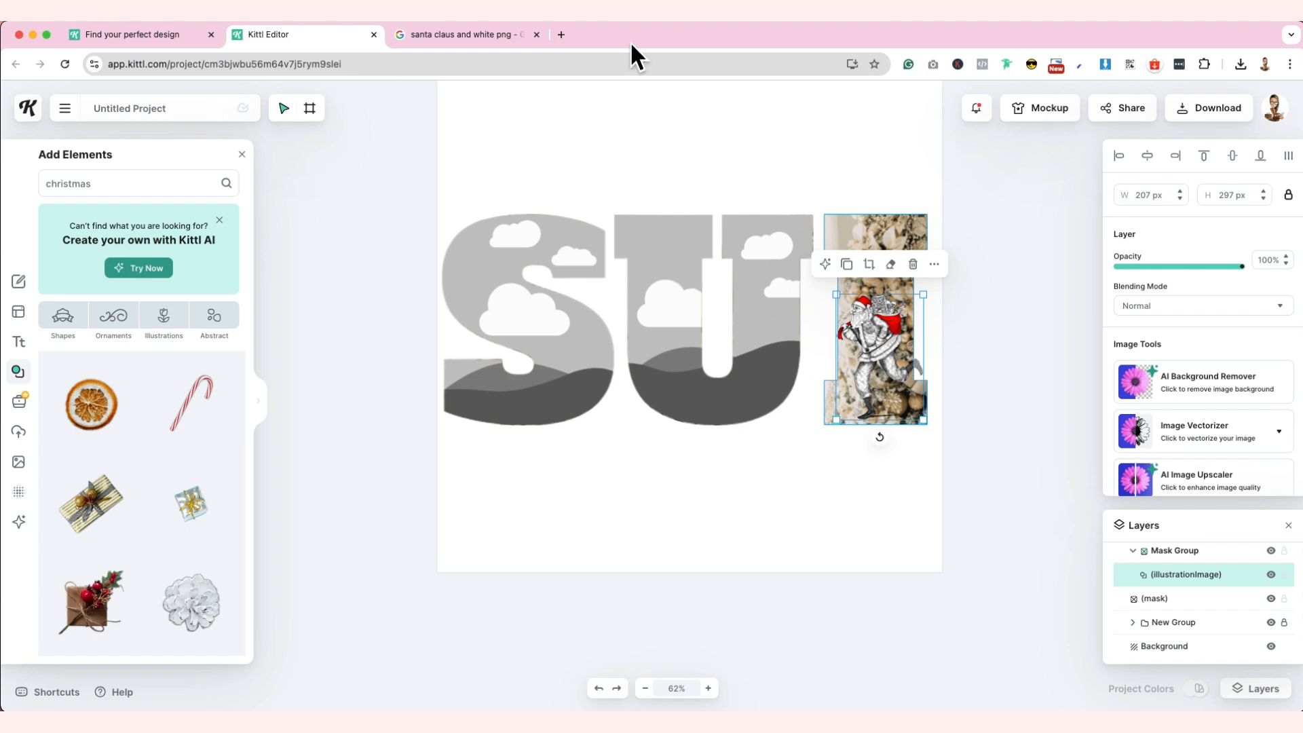
Switch to the Google Images tab and search for "christmas tree black and white png".
click(486, 35)
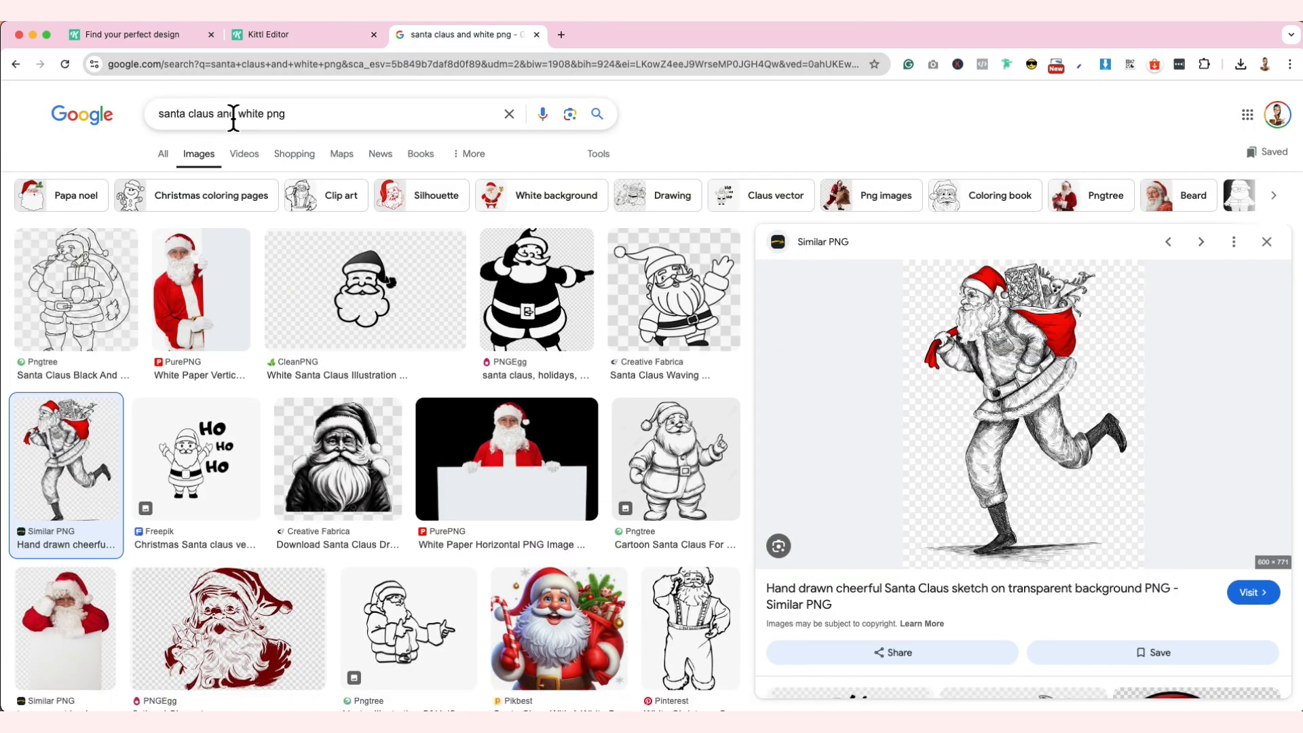
drag(237, 116, 102, 117)
key(BackSpace)
text(christmas tree)
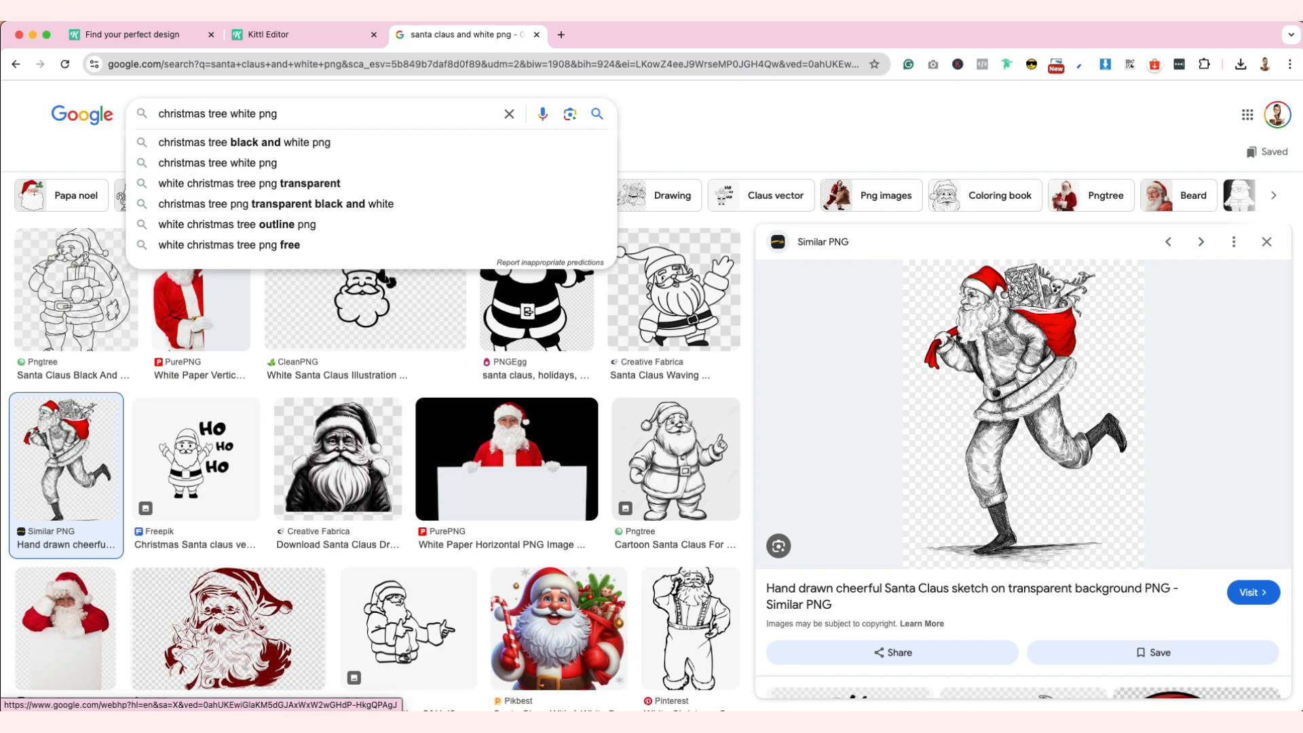
key(Down)
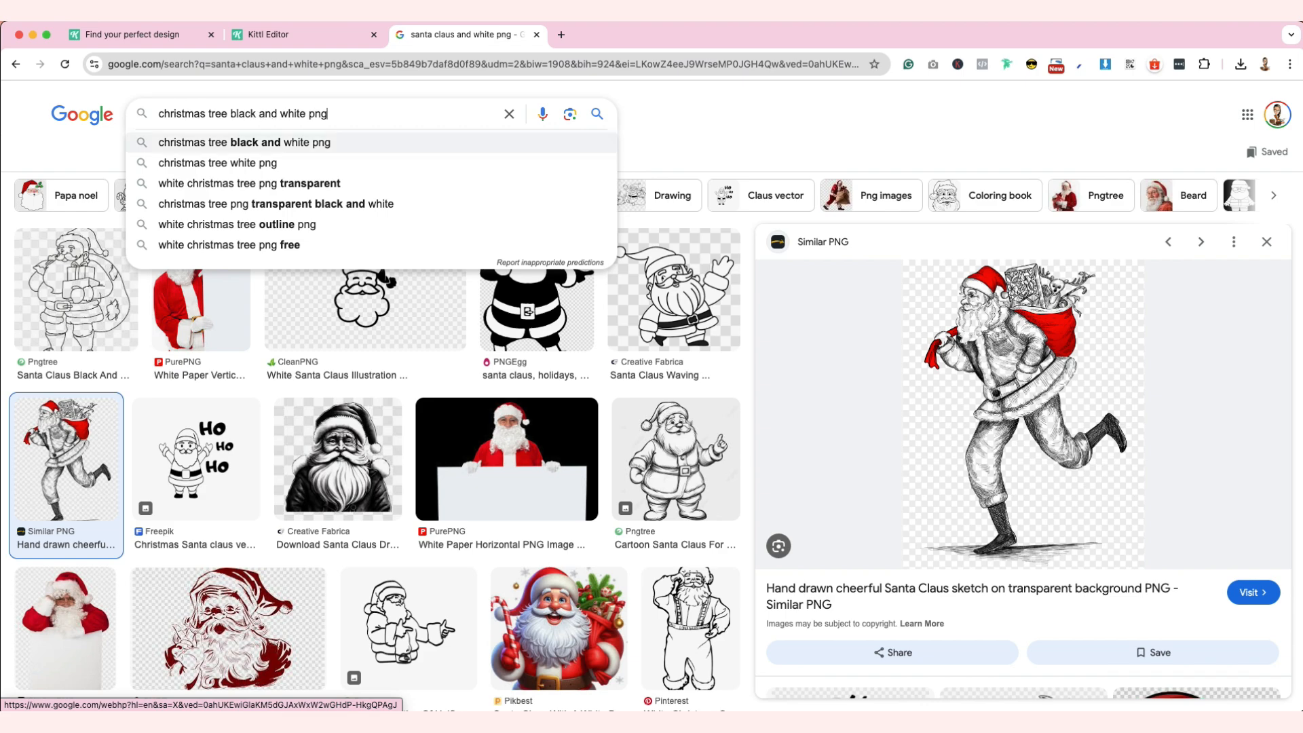
key(Return)
Copy the Creative Fabrica drawing of snow-covered Christmas trees and paste it into the Kittl project.
scroll(474, 349, down, 3)
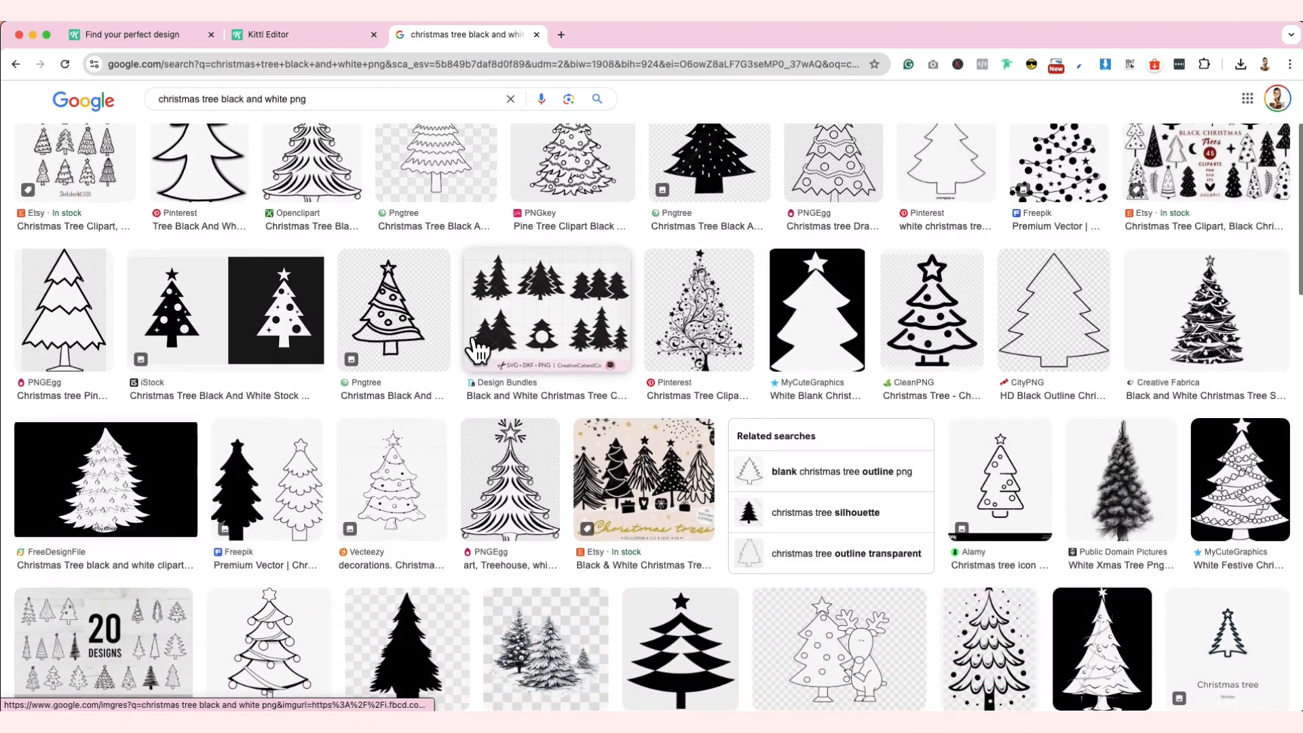
scroll(478, 351, down, 2)
click(546, 536)
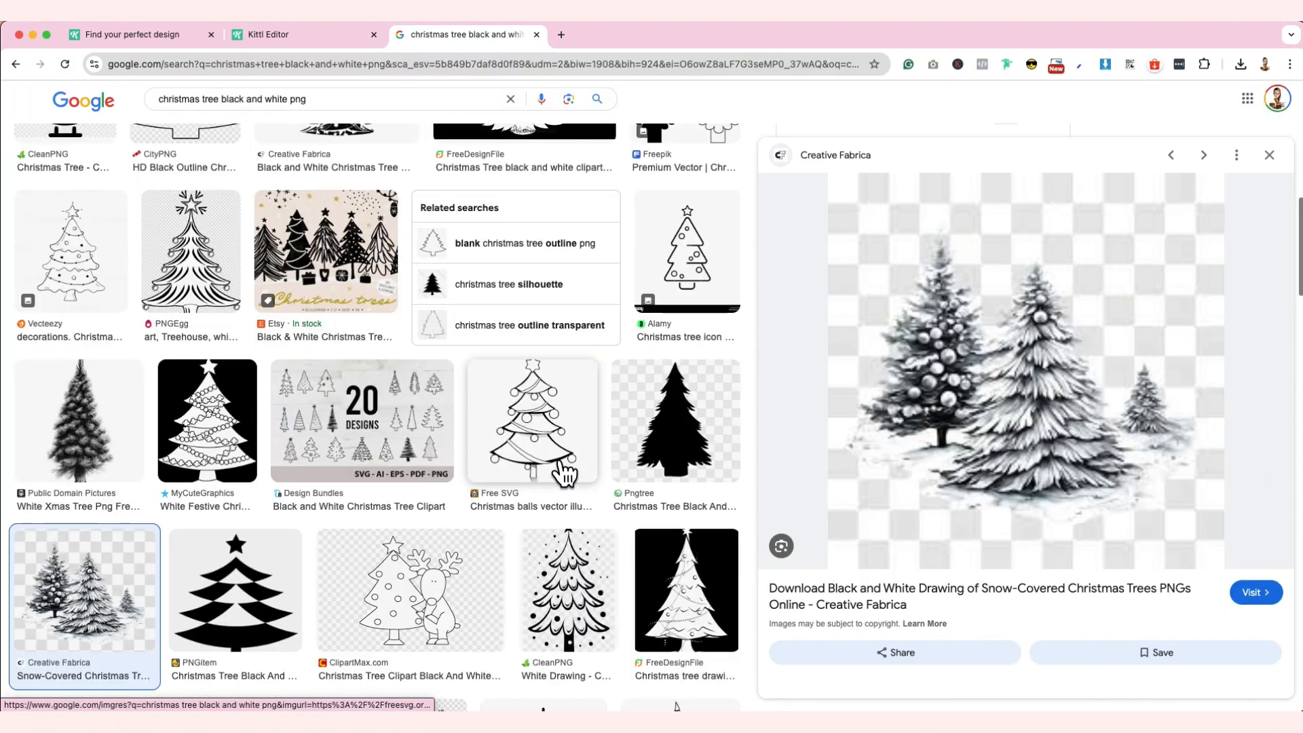
right_click(1014, 360)
click(1058, 510)
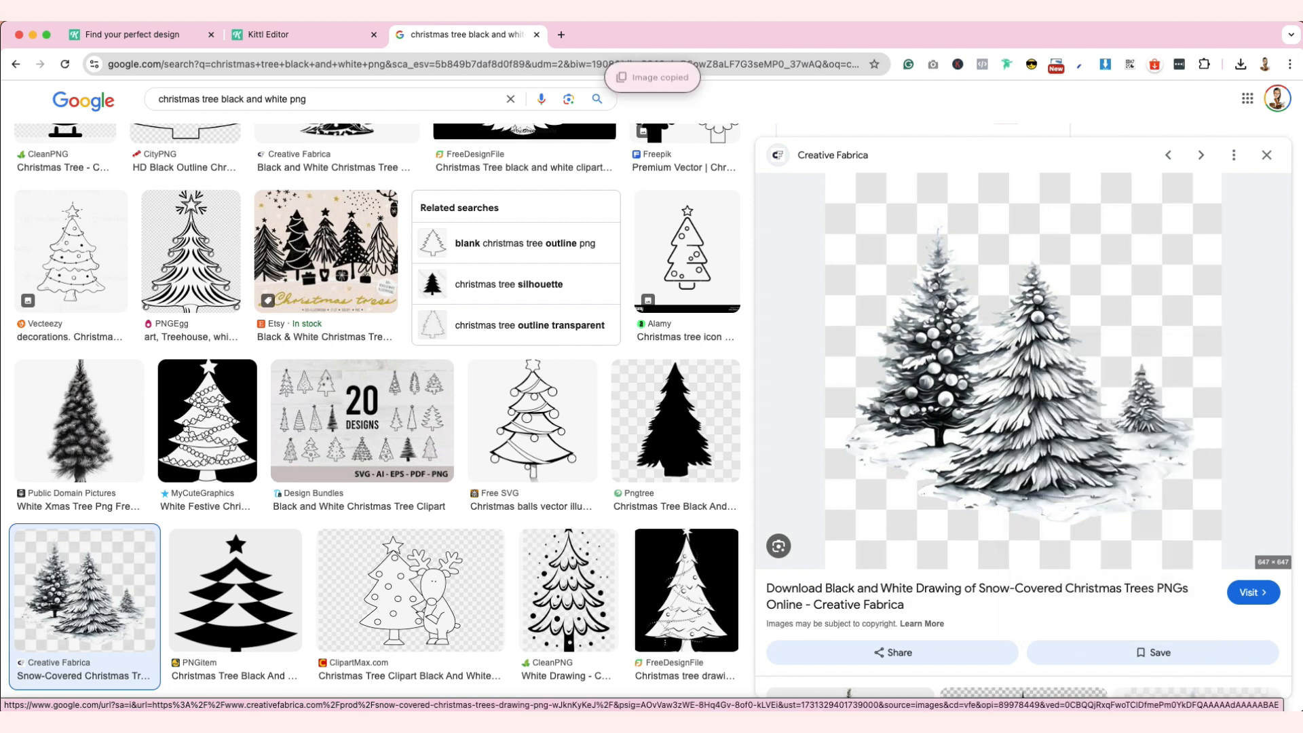
key(ctrl+shift+Tab)
key(super+v)
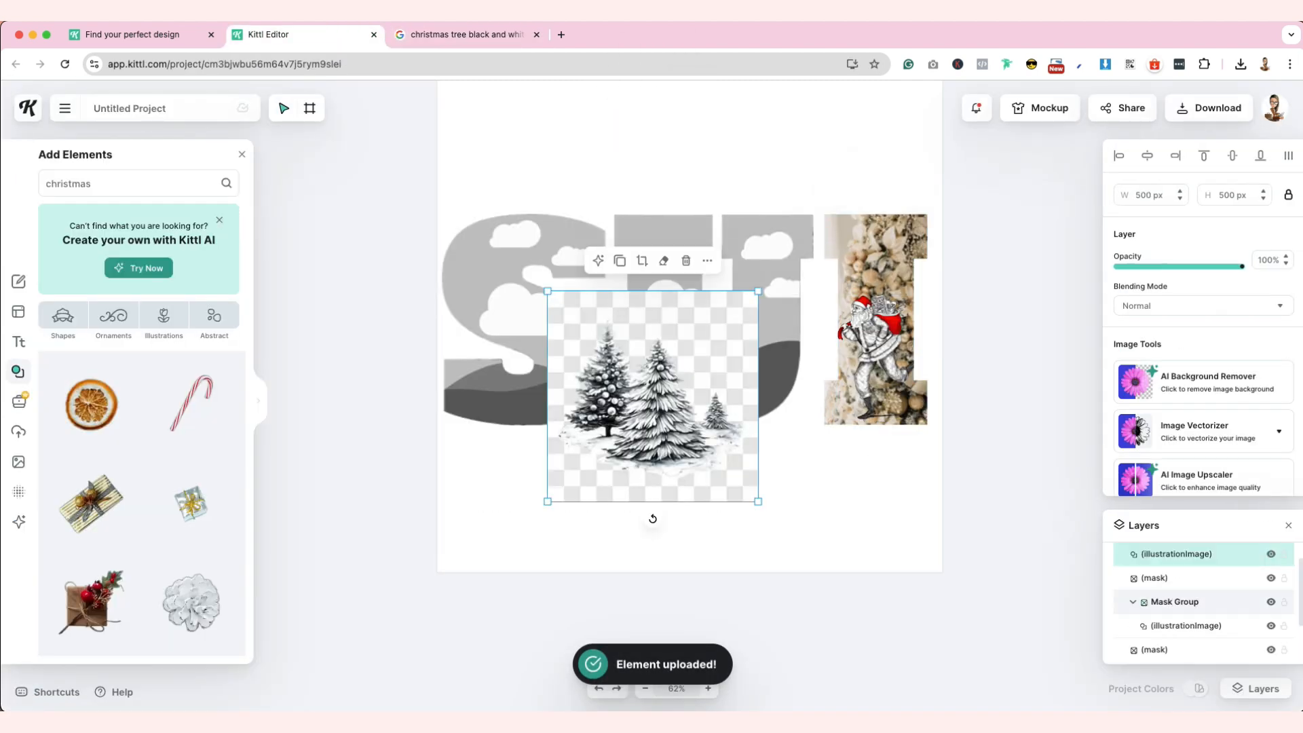
Move the Santa image slightly downward inside the I mask and deselect it.
click(875, 346)
double_click(875, 346)
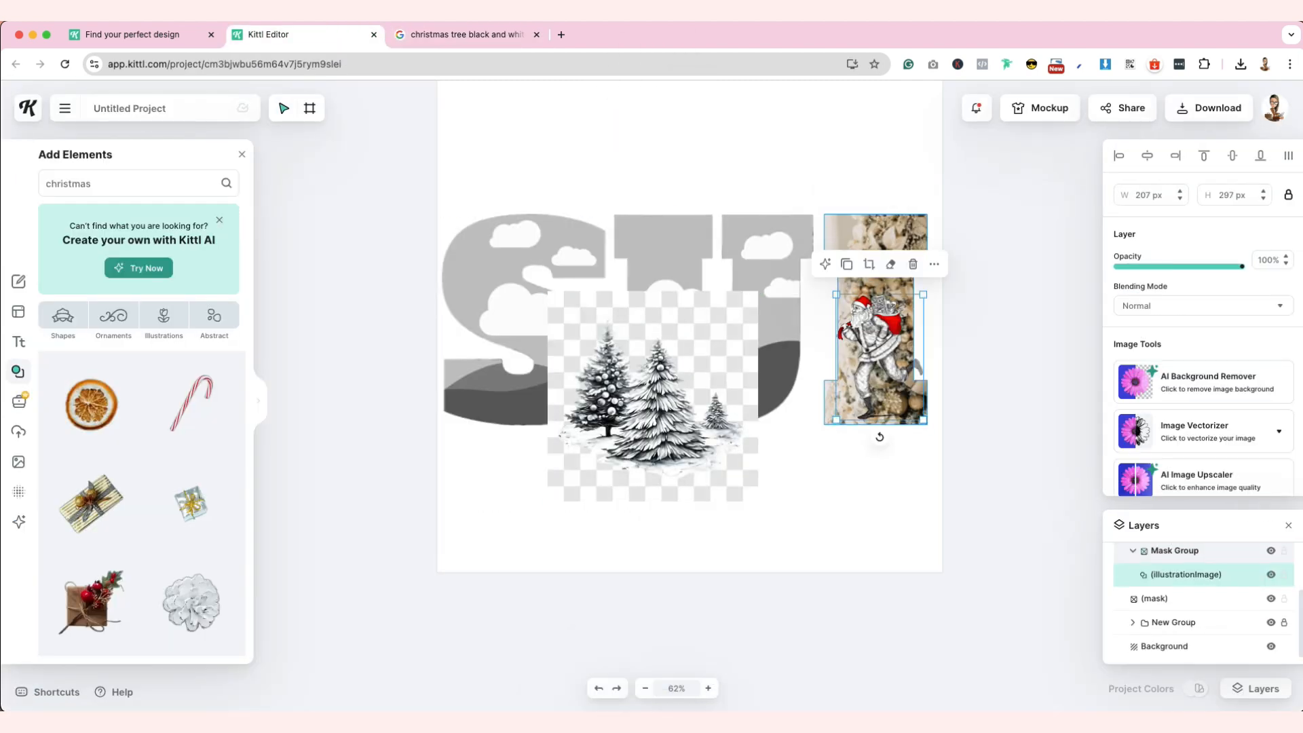
drag(876, 346, 873, 352)
click(807, 482)
Place the snow-covered trees image in the empty U mask and scale it down to about 378 px square.
click(662, 407)
drag(662, 408, 679, 353)
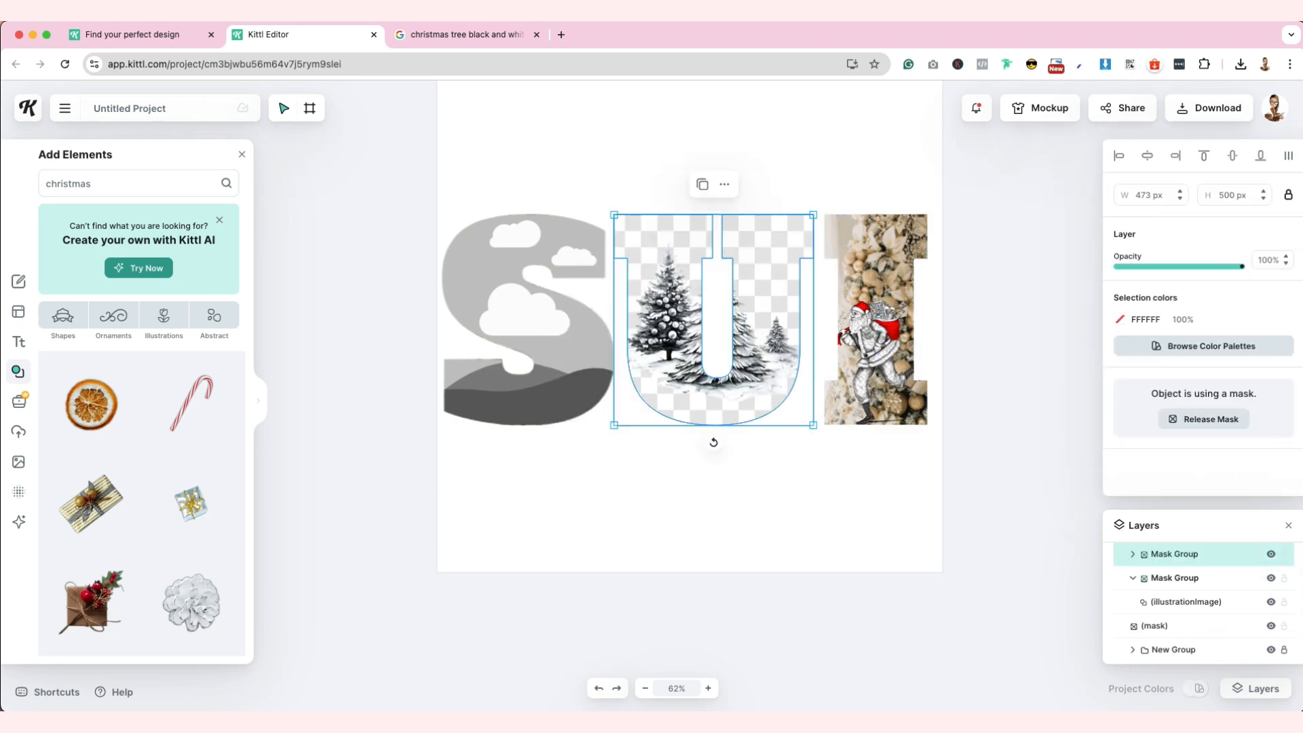
double_click(679, 353)
drag(819, 215, 767, 266)
Move the trees to the lower part of the U and remove their background with AI Background Remover.
drag(688, 346, 690, 372)
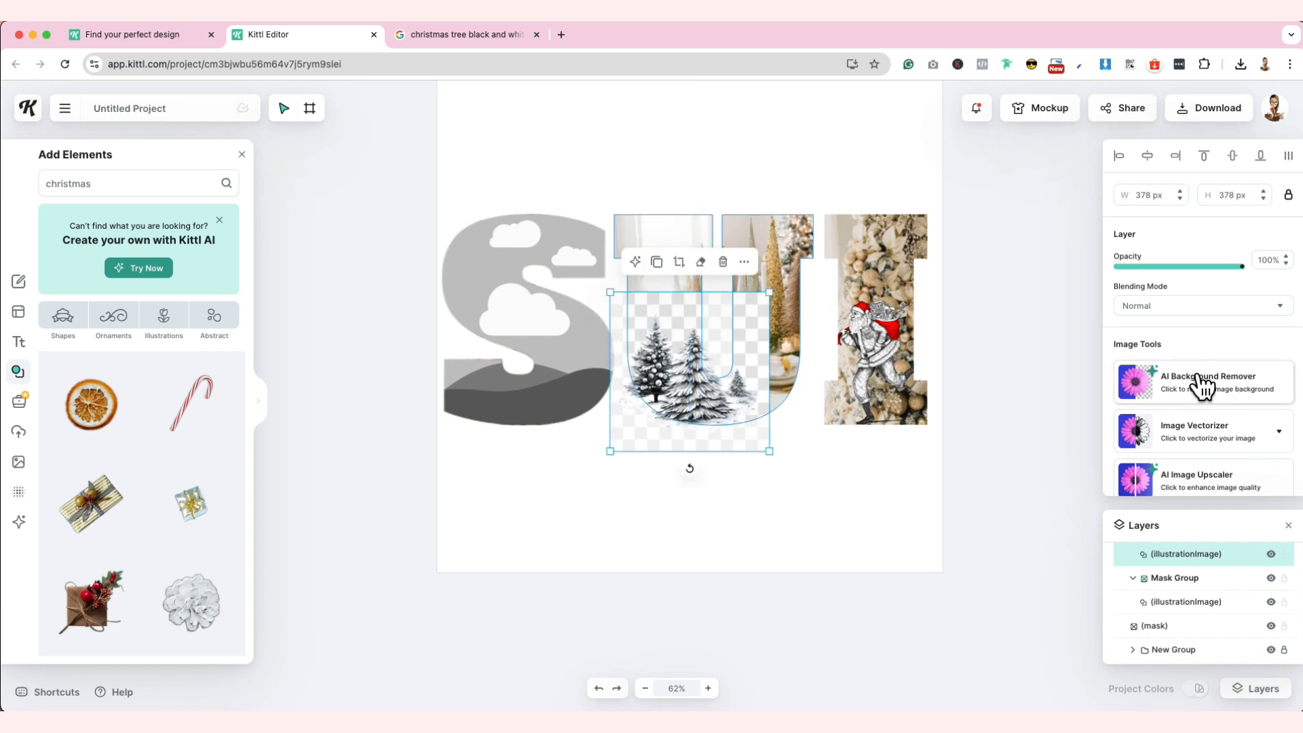
click(1203, 386)
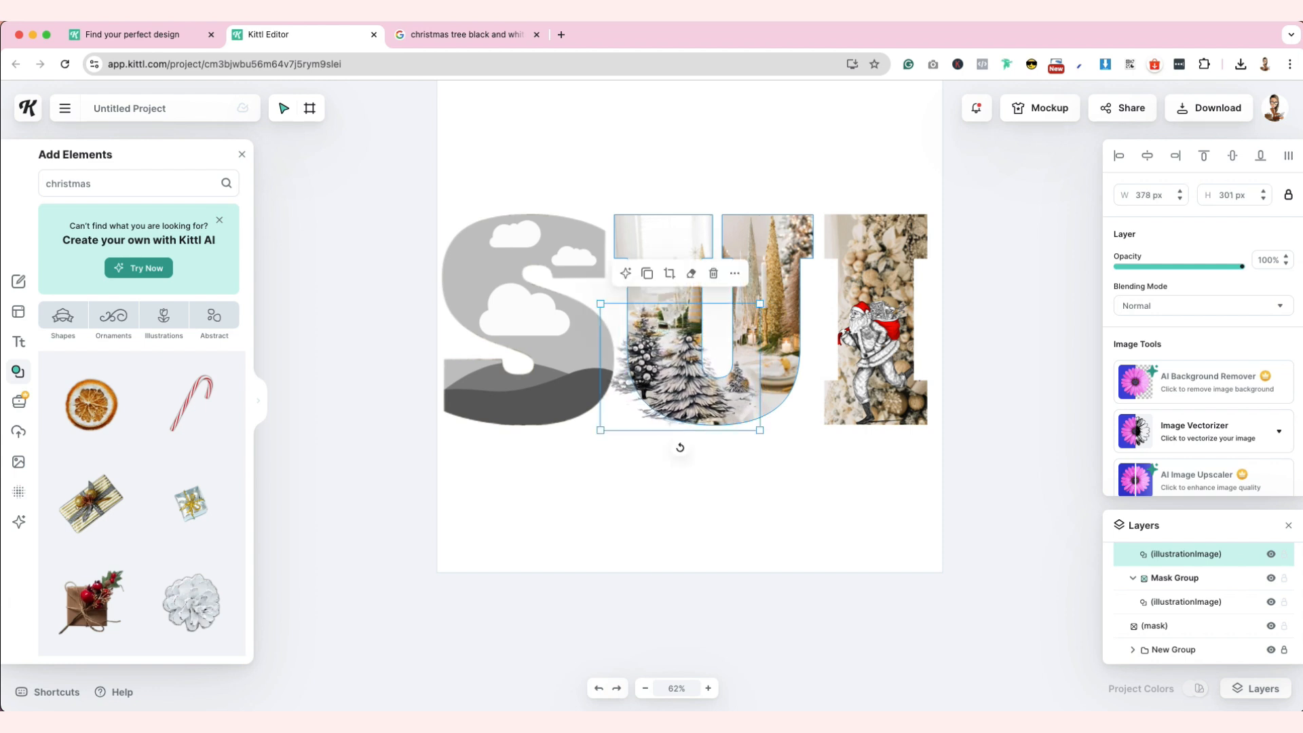
click(684, 456)
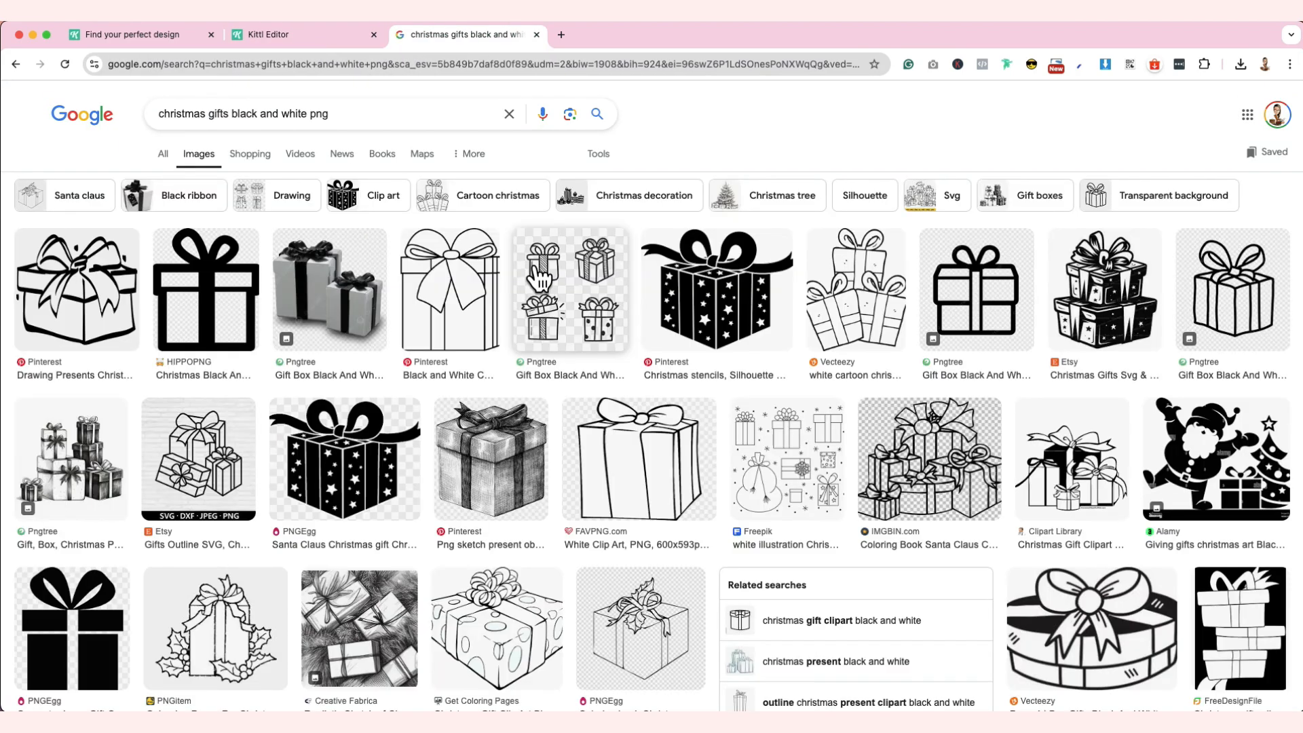
Copy the Pngtree drawing of stacked gift boxes from the image results and paste it into the Kittl project.
scroll(543, 265, down, 2)
scroll(541, 263, down, 1)
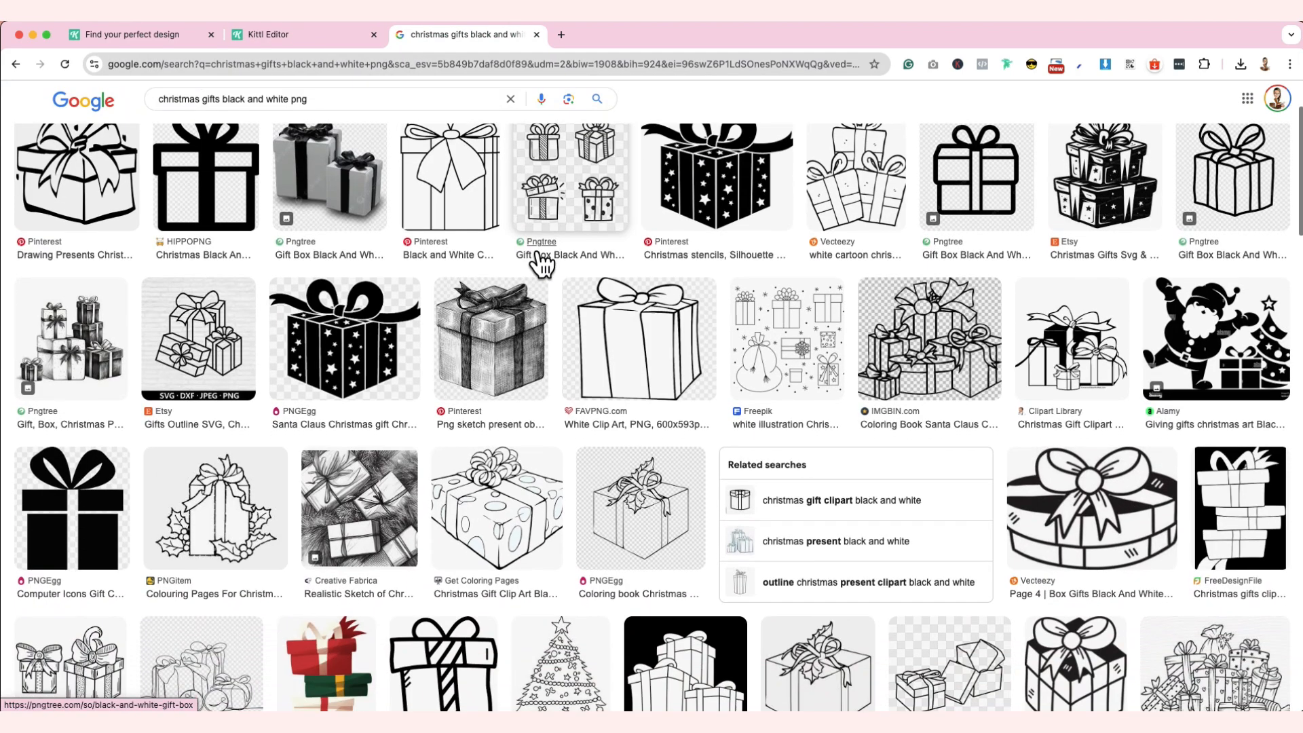
click(71, 319)
right_click(1011, 272)
click(1043, 442)
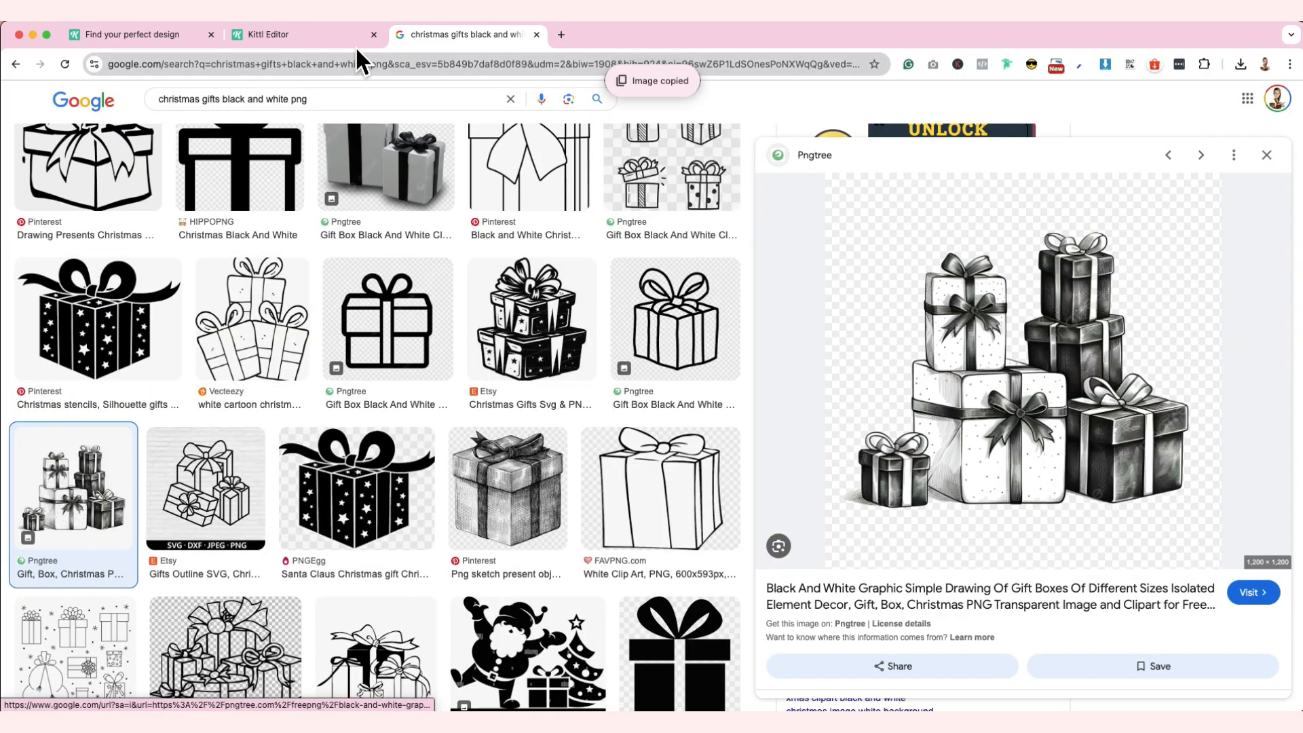
click(306, 34)
key(super+v)
Place the gift boxes in the empty S mask, scaled to about 369 px square and positioned in the letter's upper left part.
drag(711, 462, 622, 391)
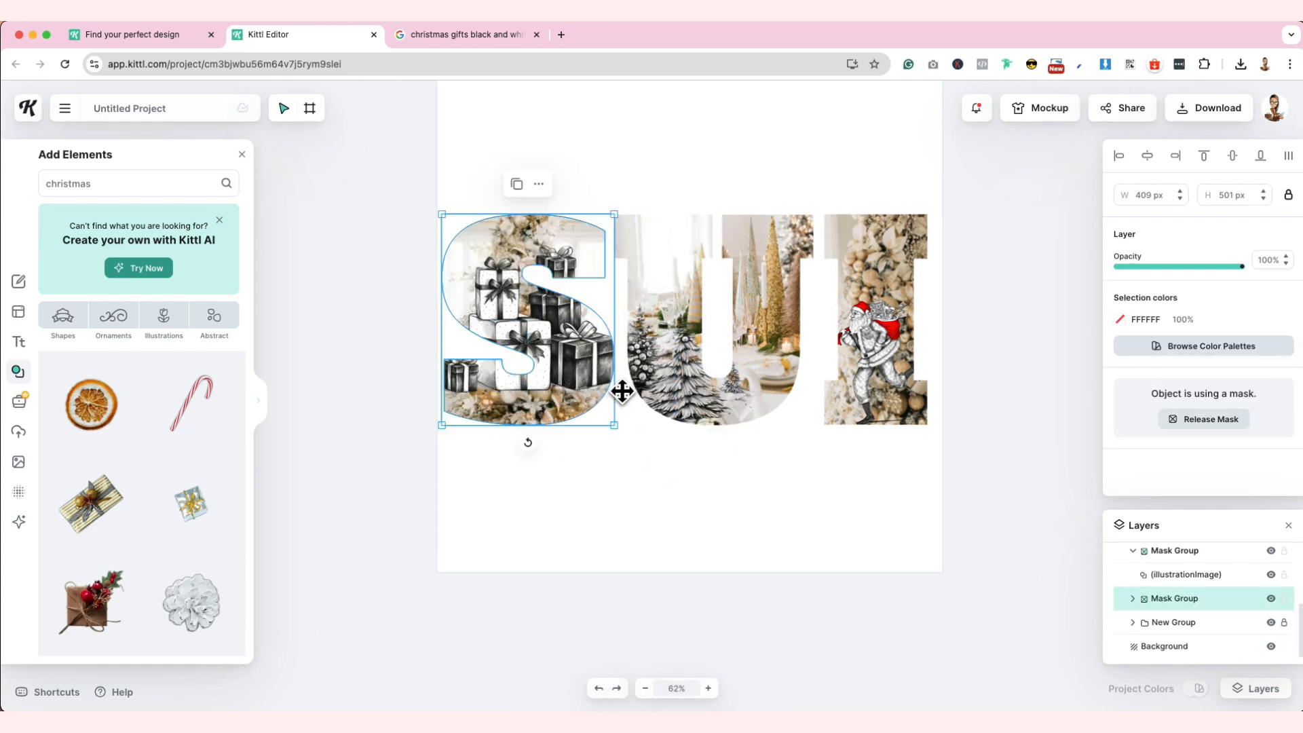
double_click(573, 360)
drag(633, 425, 582, 385)
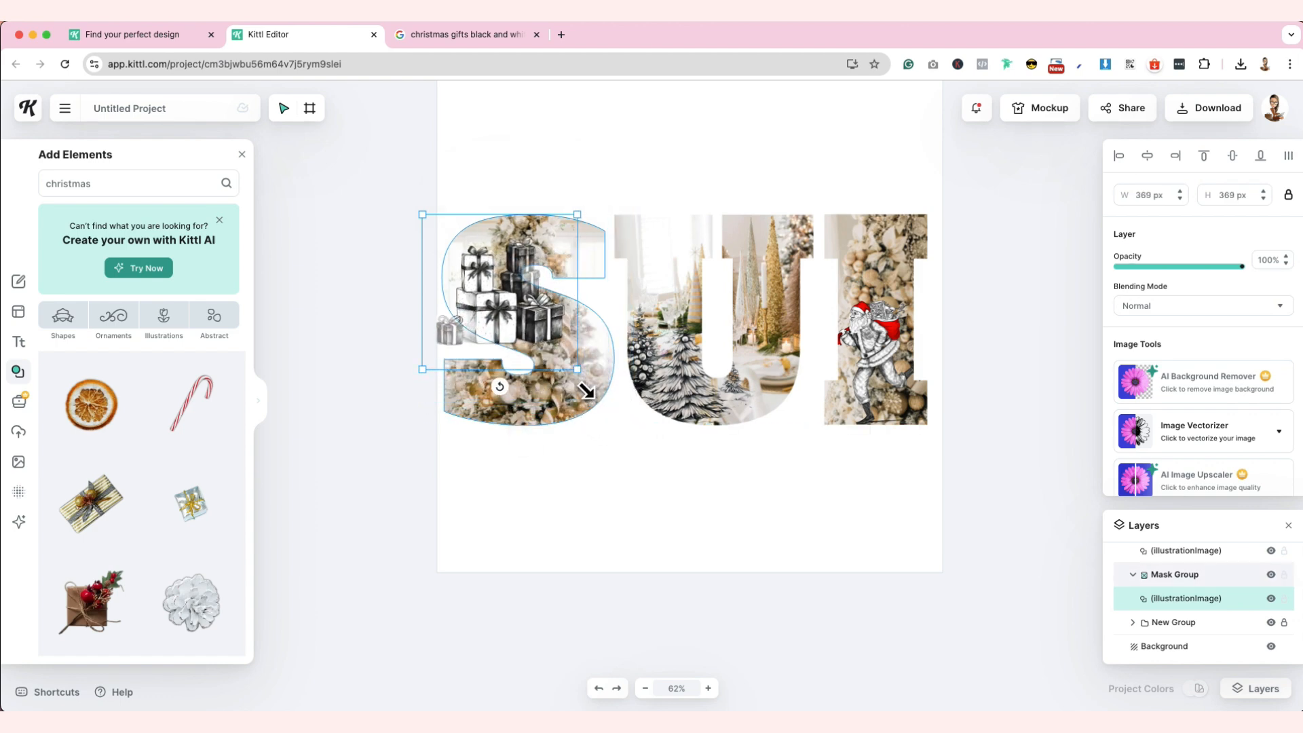
click(517, 320)
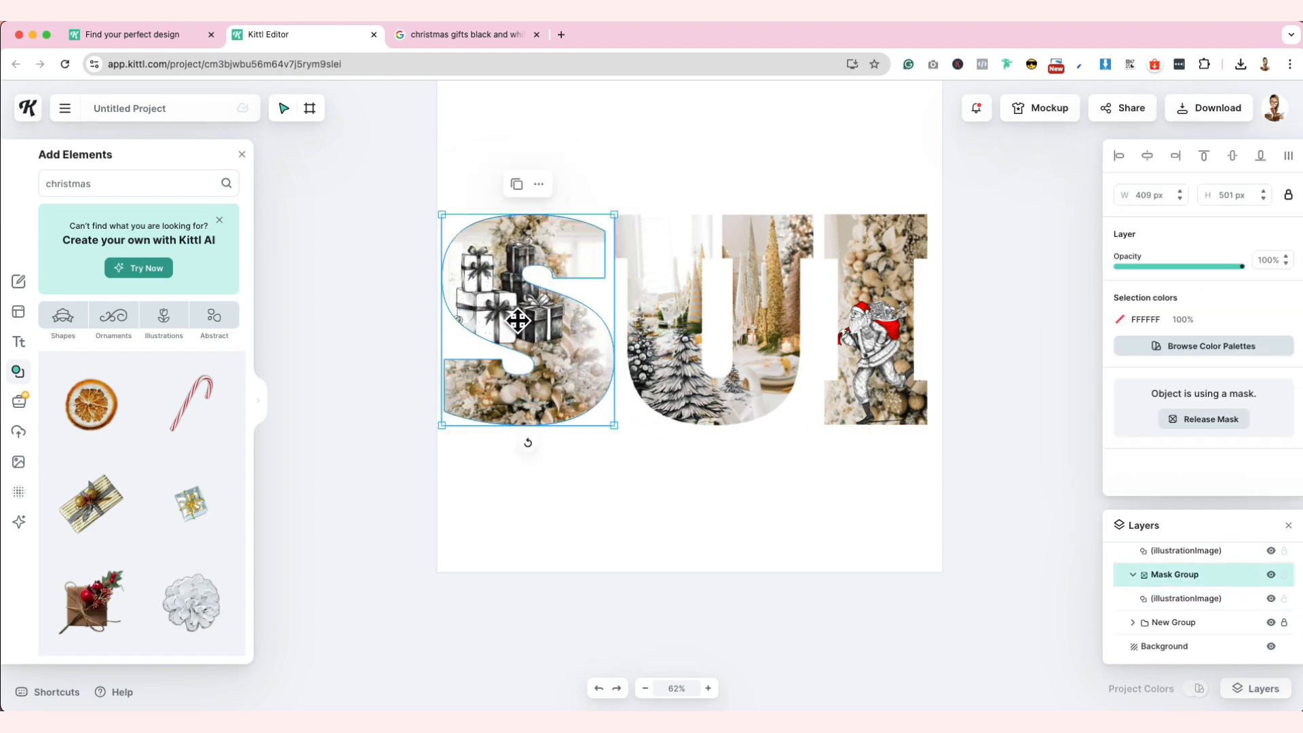
double_click(517, 320)
drag(517, 320, 478, 293)
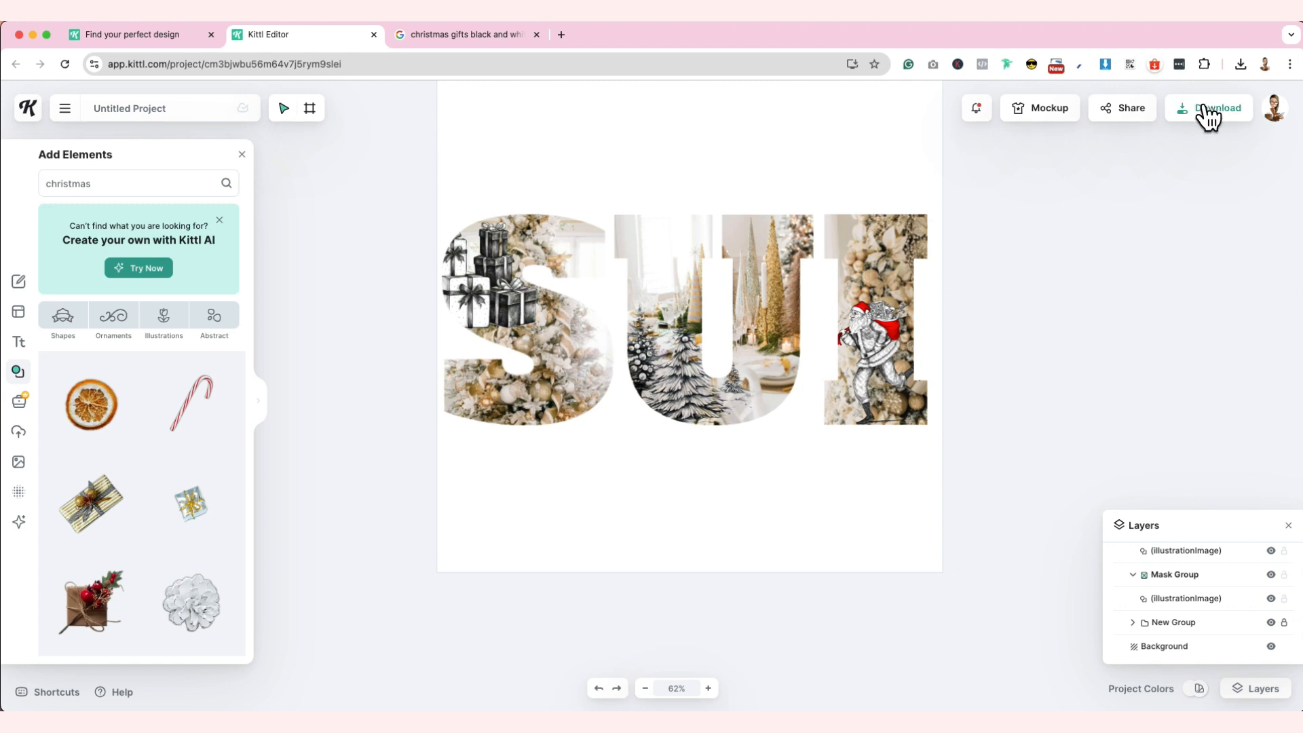
Download the design as an 800 × 800 px PNG, dismiss the credit notice and view the downloaded file.
click(1216, 117)
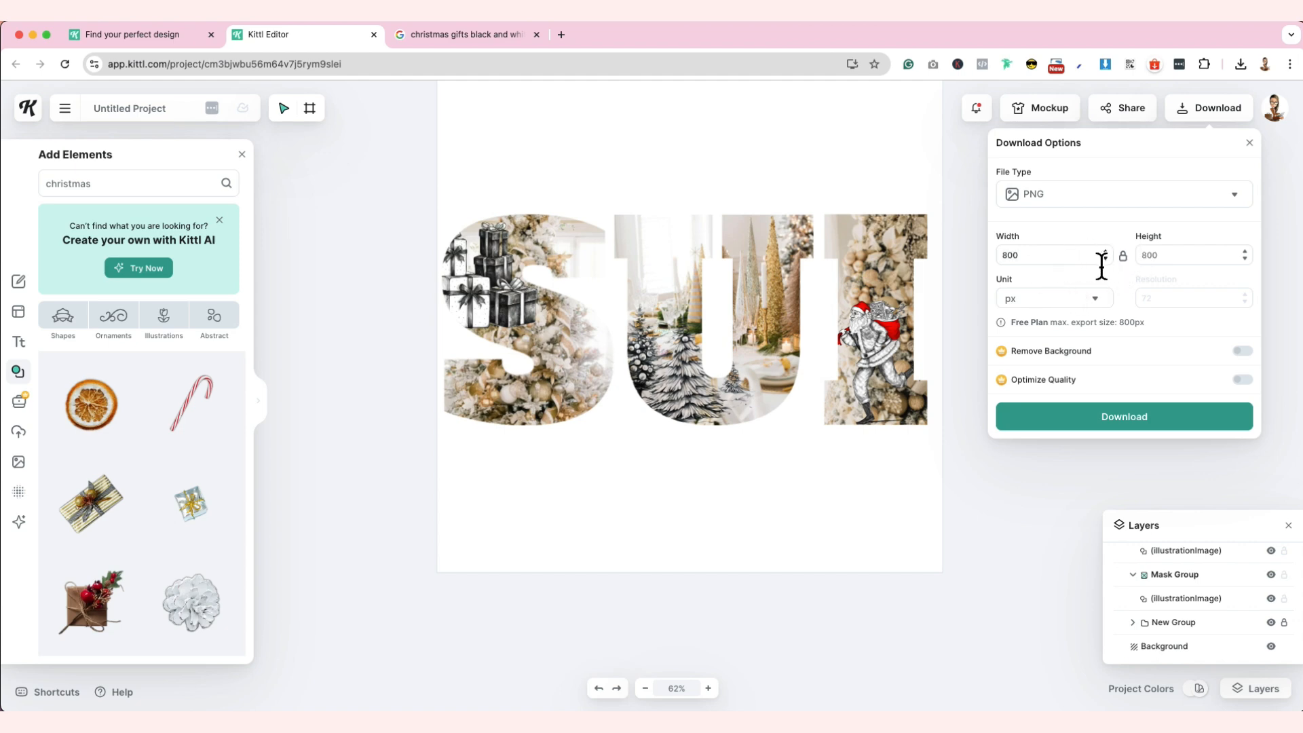
click(1169, 427)
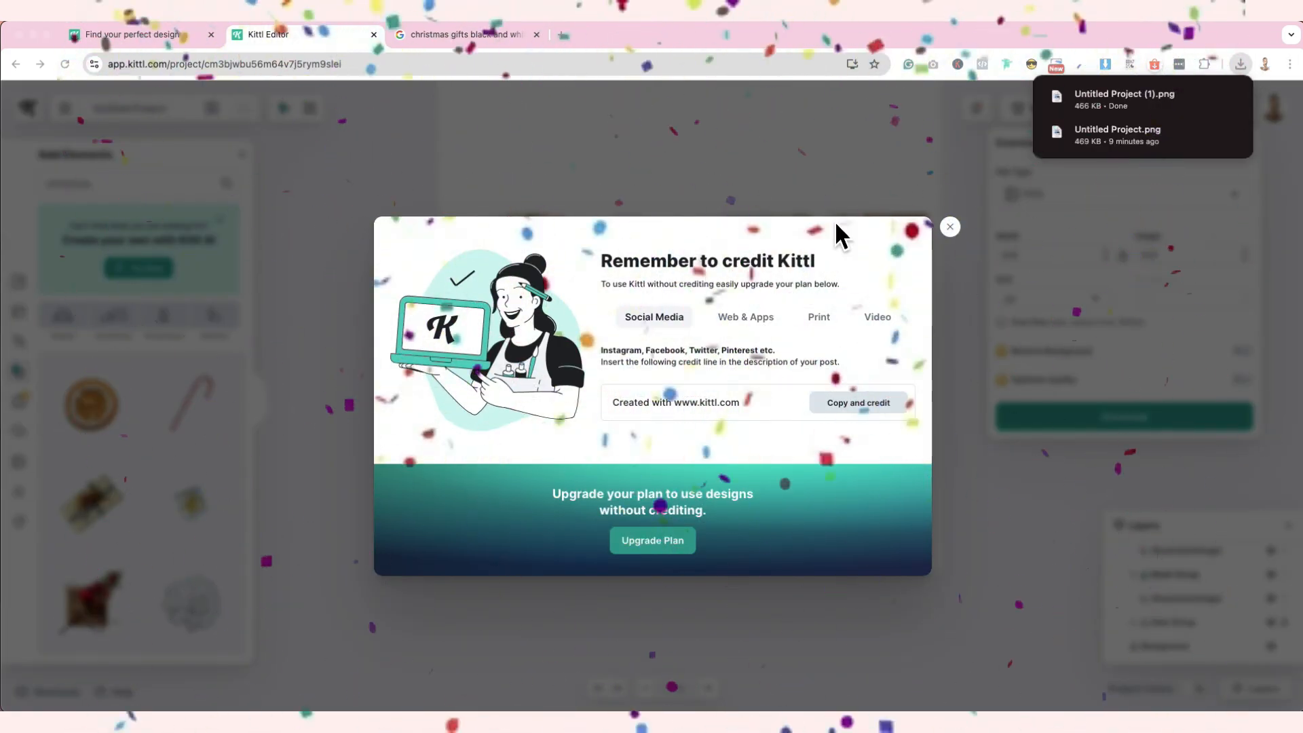
click(950, 227)
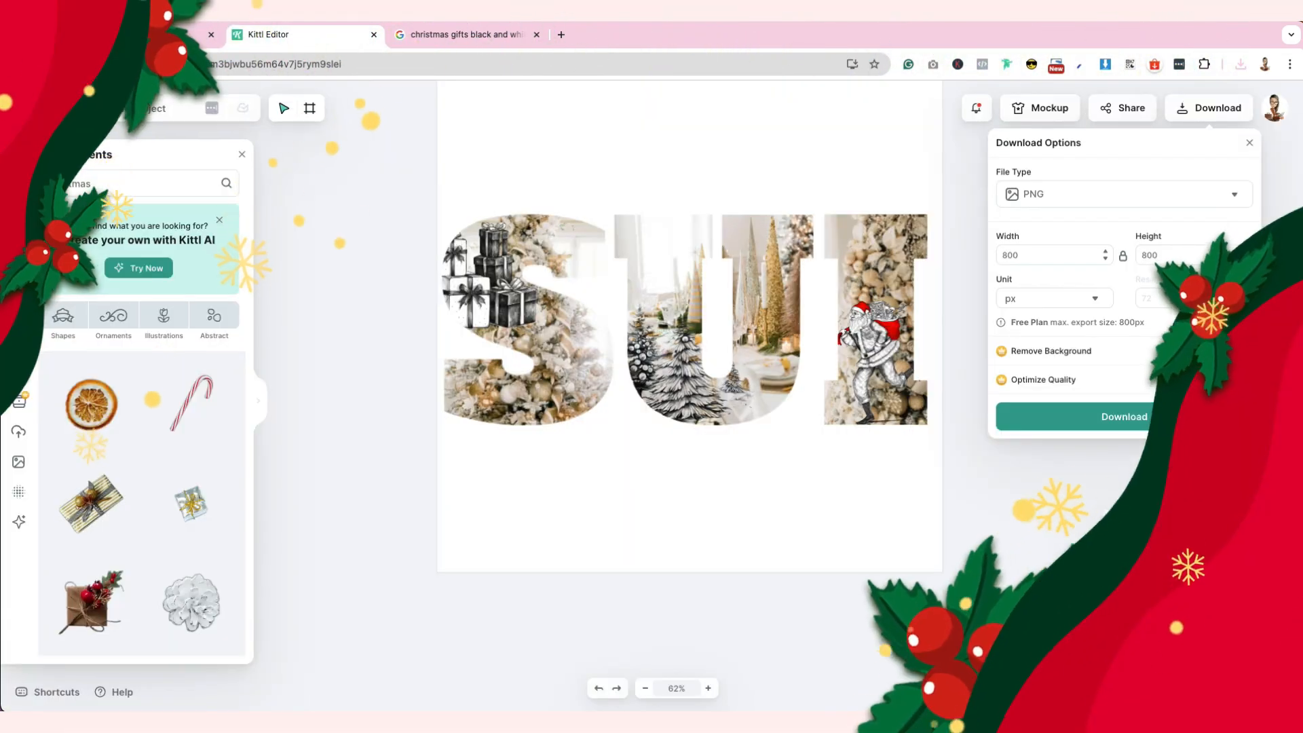
drag(1302, 58, 603, 109)
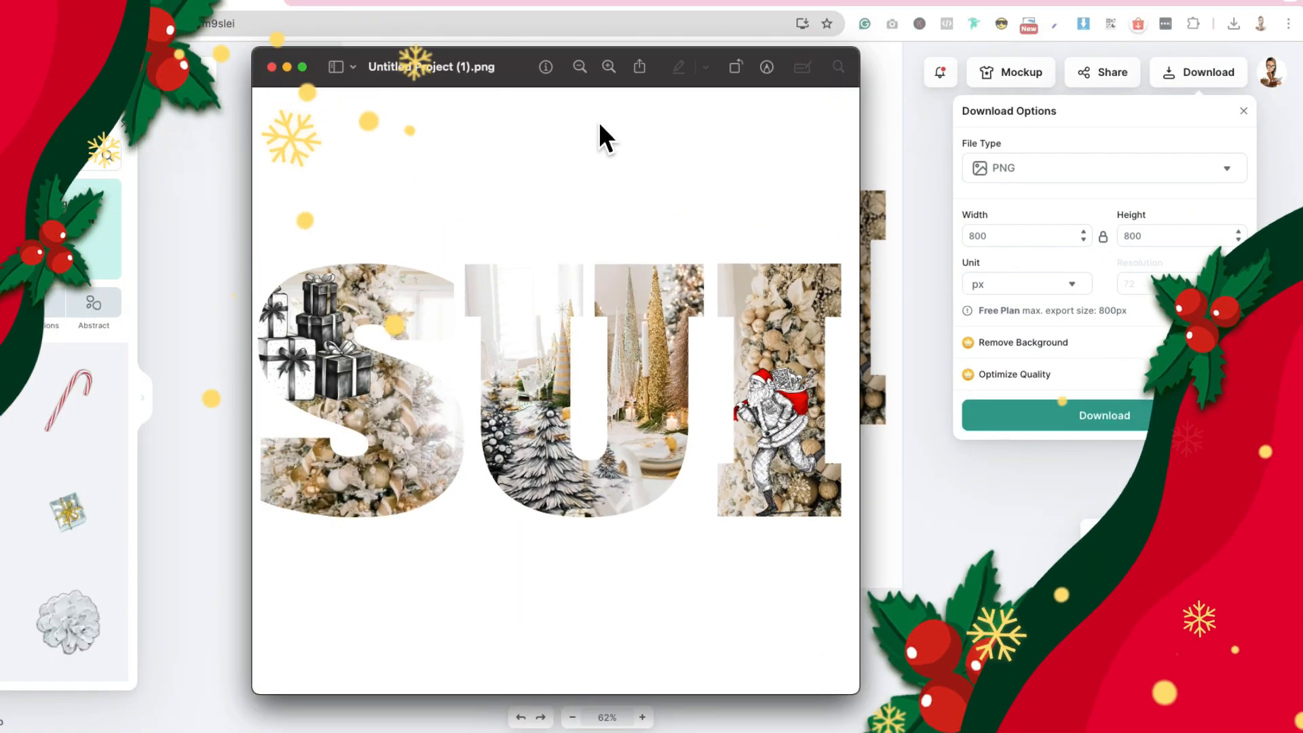